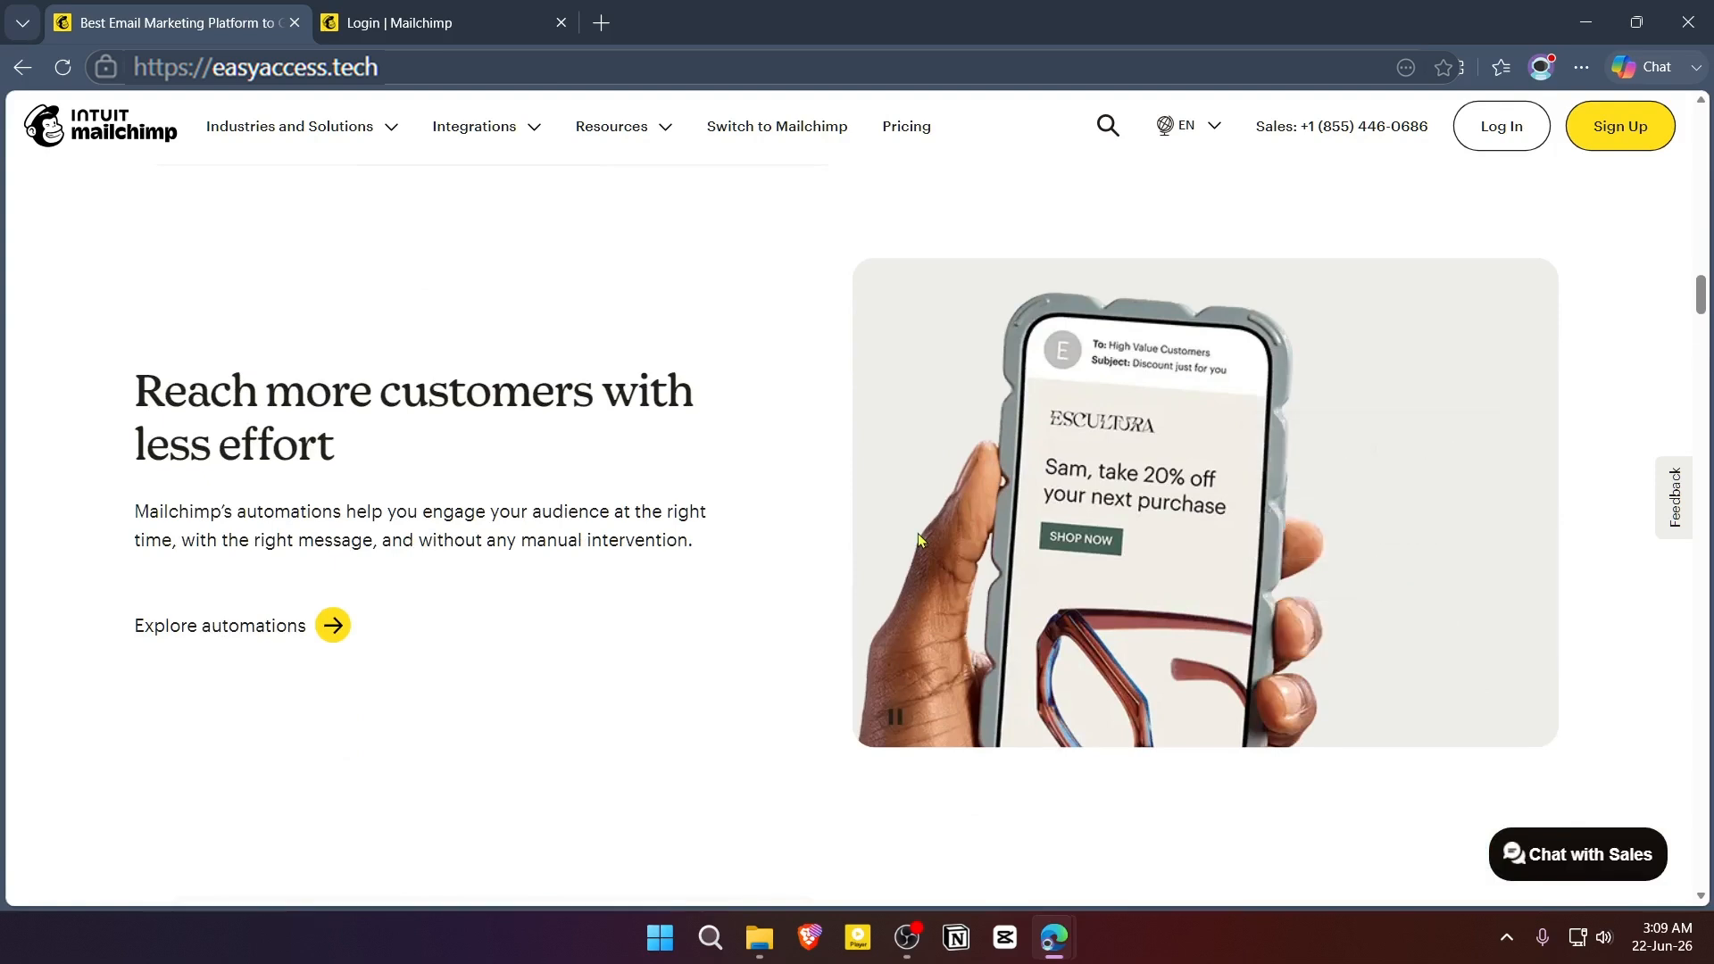
# - Look through the Mailchimp home page's sections on automations, segmentation and design tools, including the Industries and Solutions overview
pyautogui.scroll(-5, 919, 539)
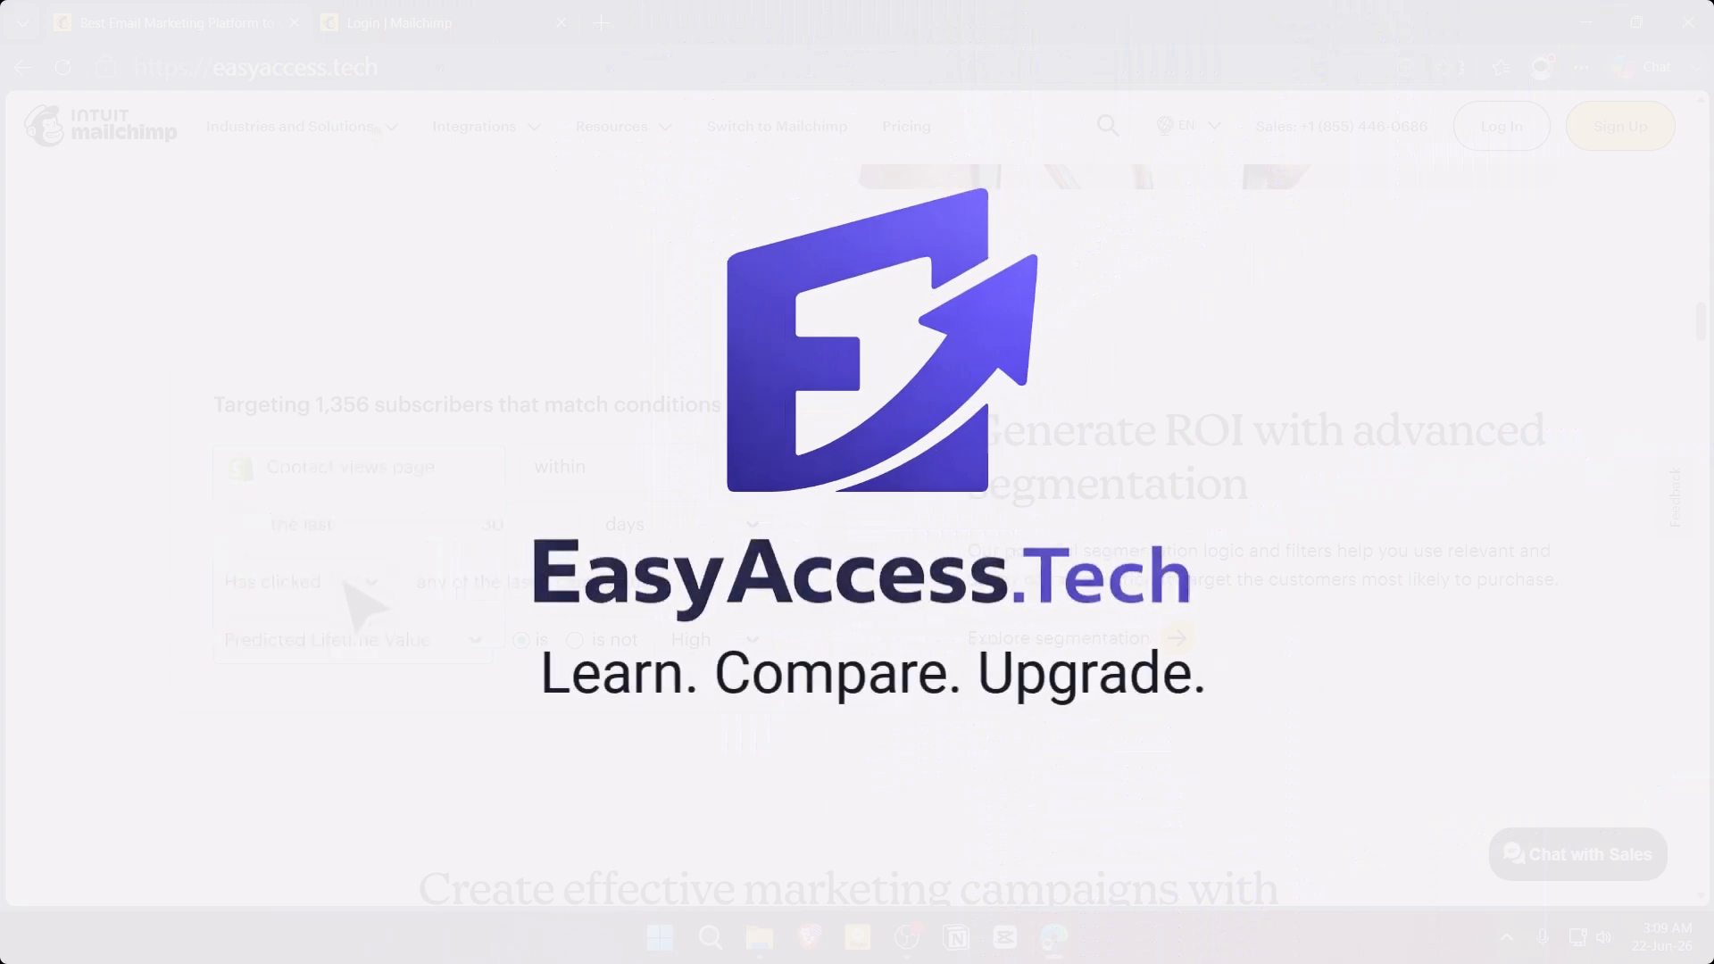
pyautogui.click(386, 131)
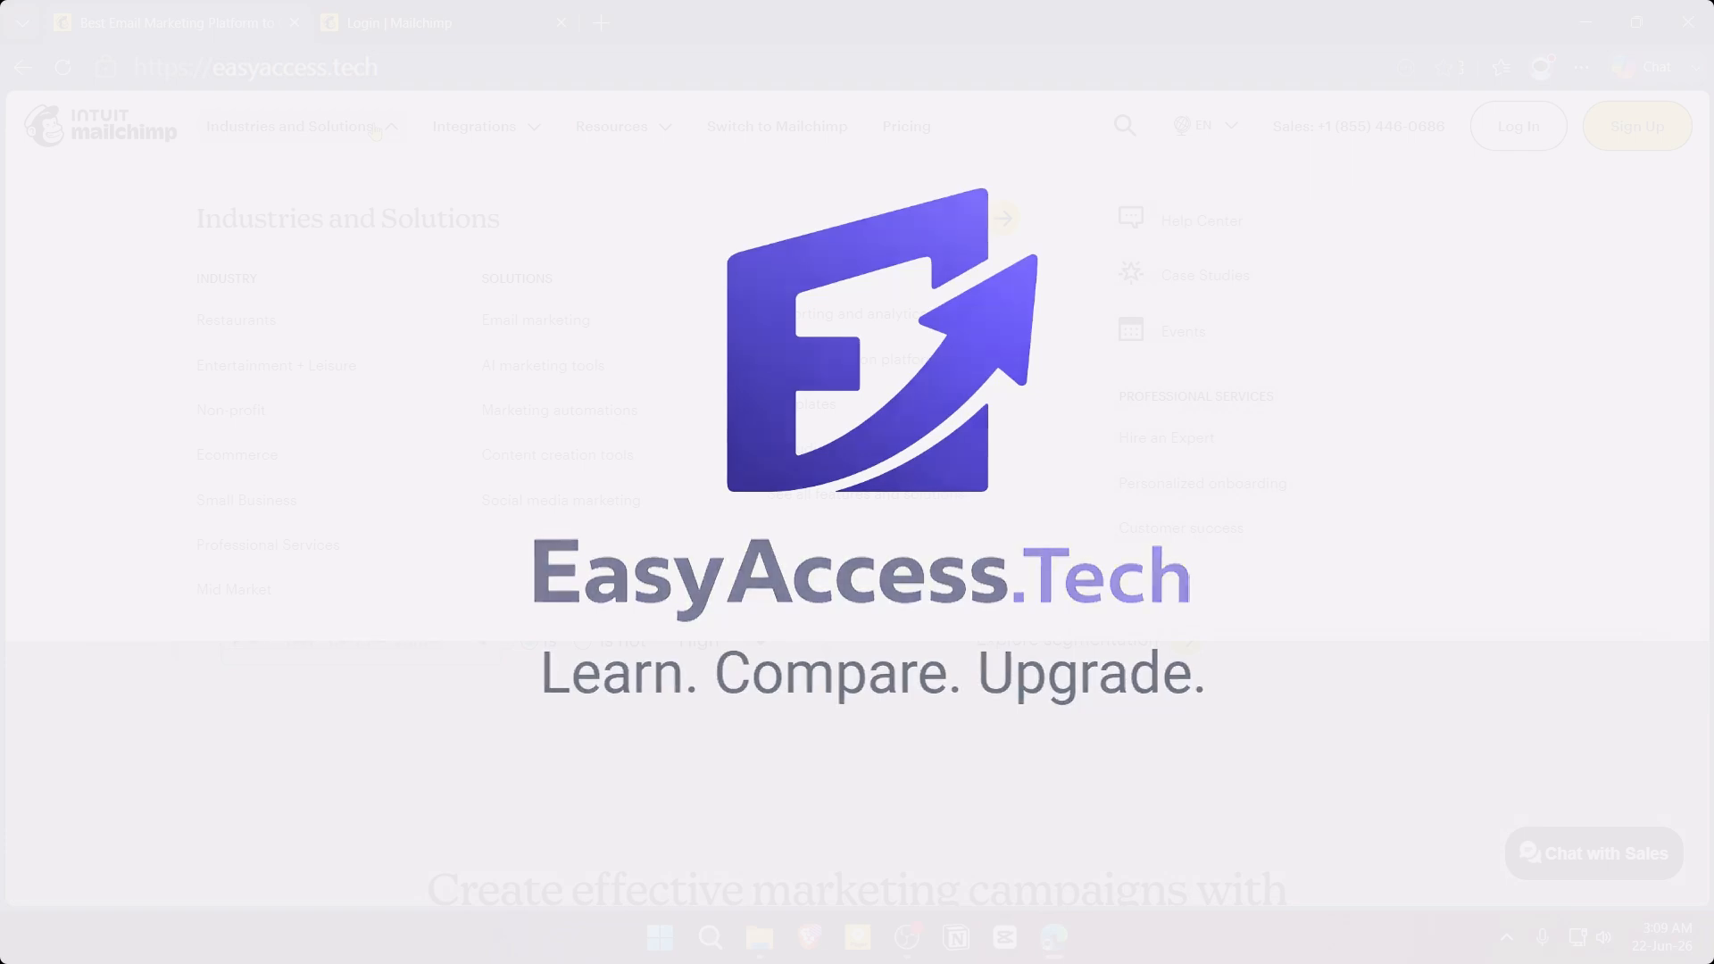
pyautogui.scroll(-3, 1094, 622)
pyautogui.scroll(-3, 1096, 618)
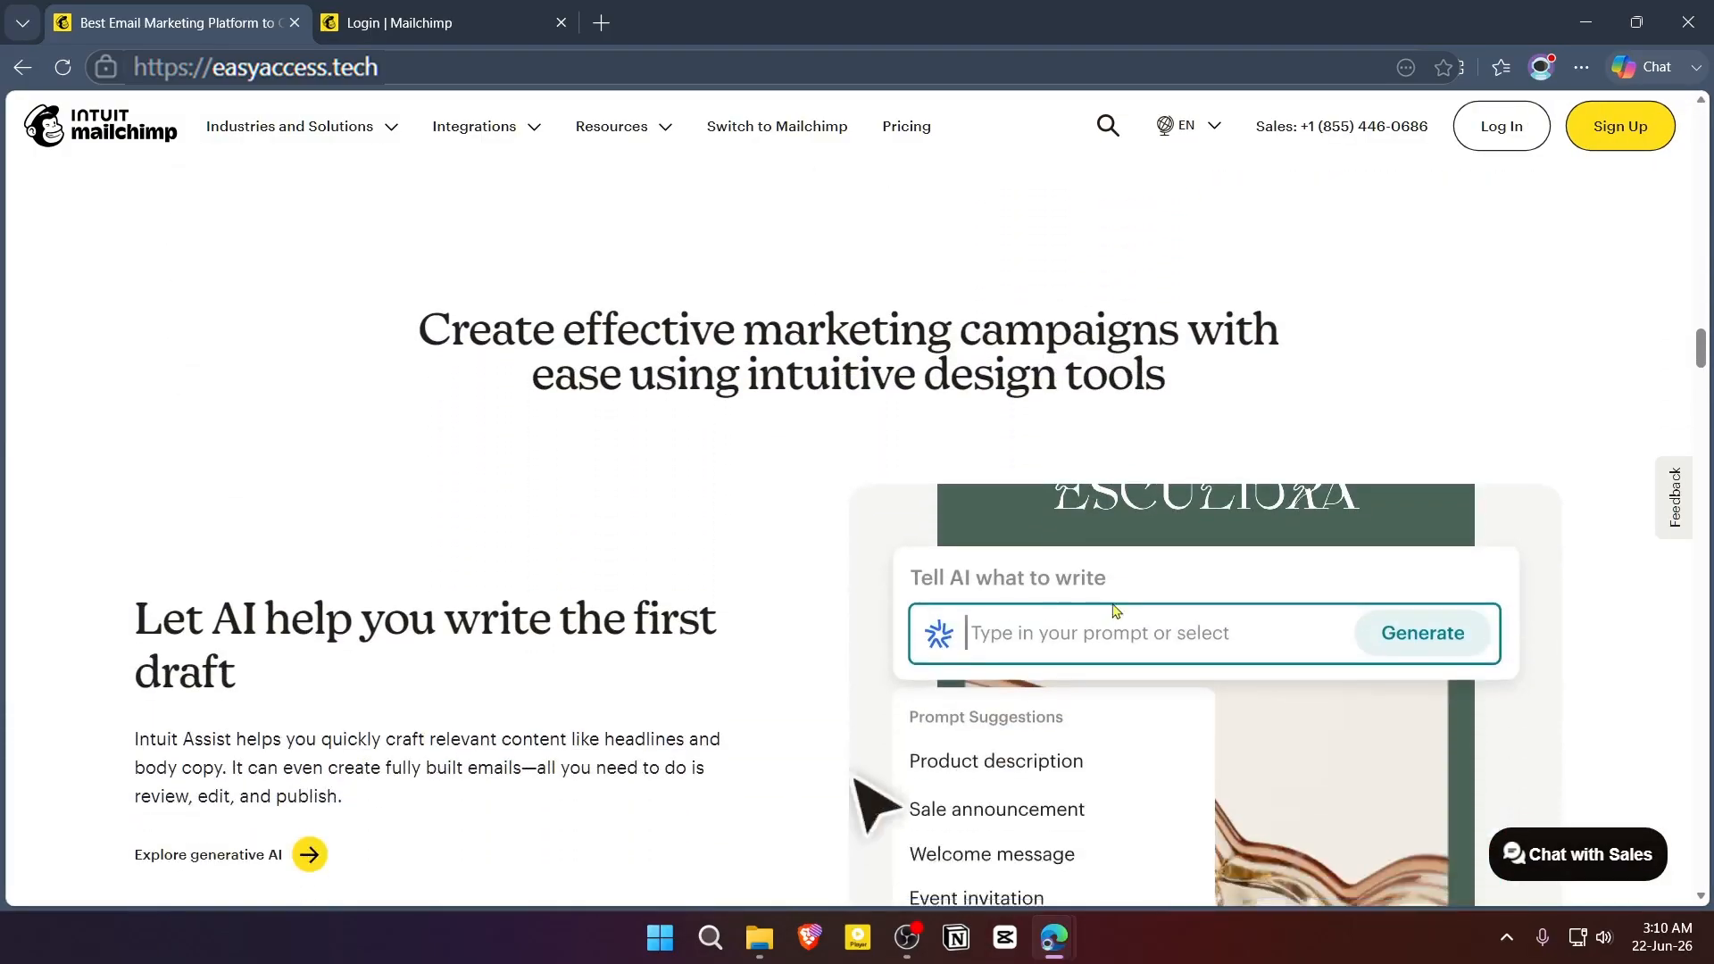
pyautogui.scroll(-2, 1110, 603)
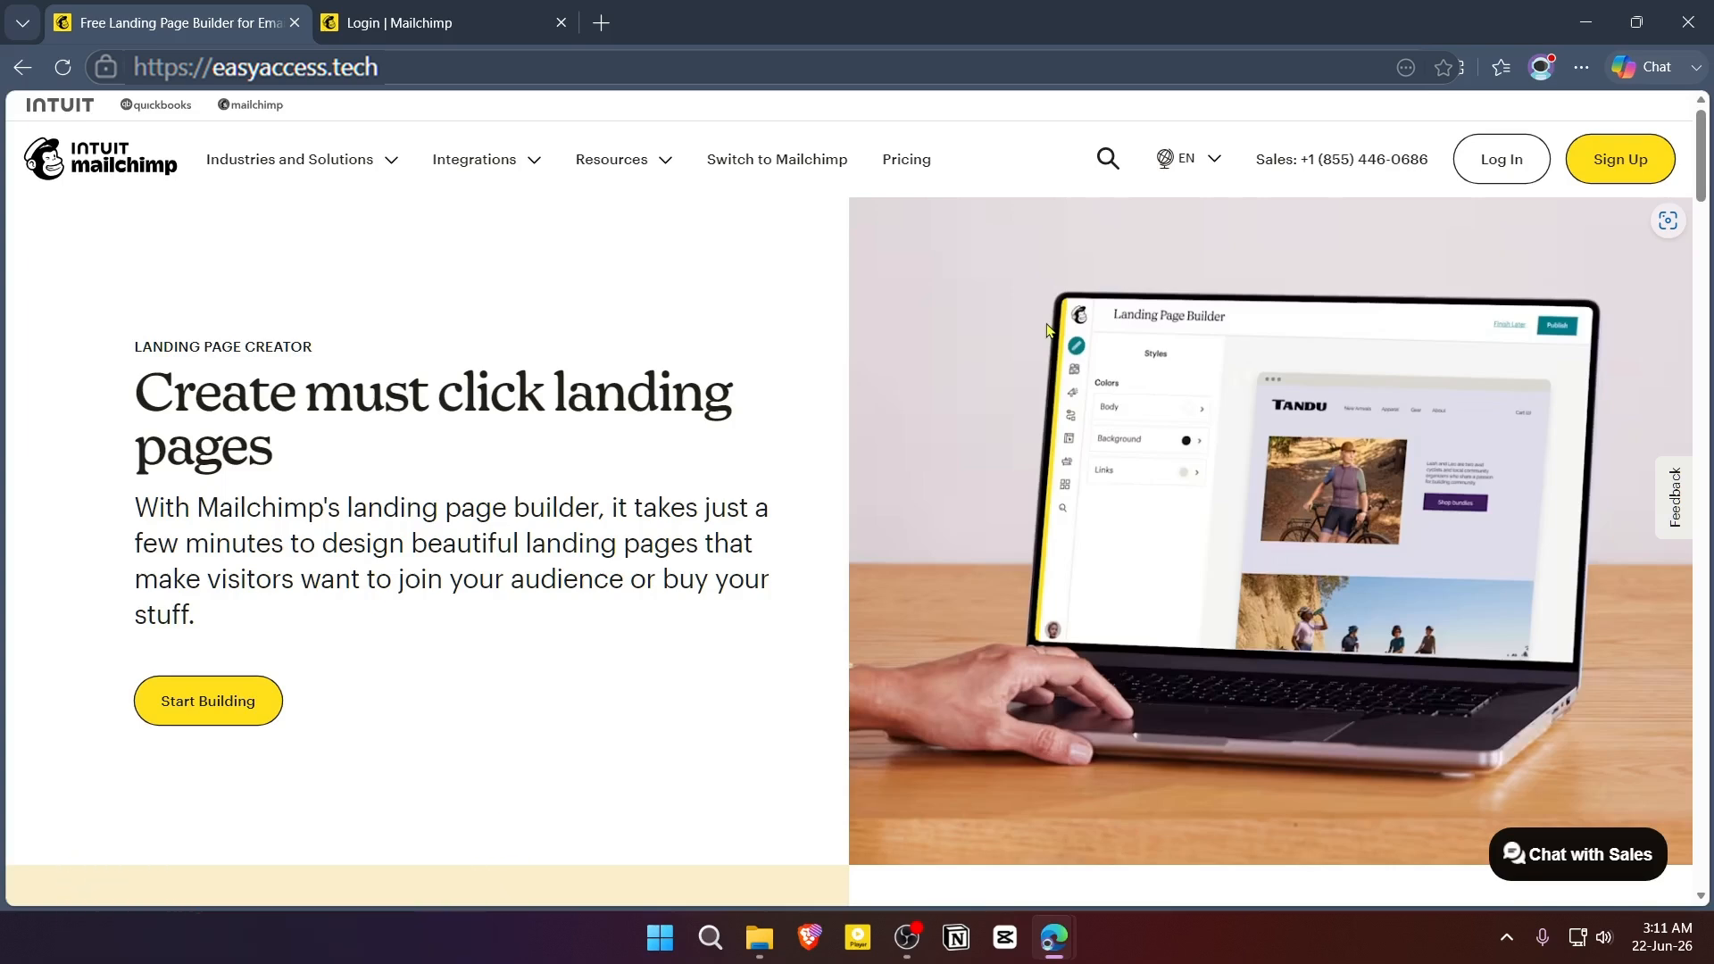
# - Read through the landing page creator's feature descriptions, from the introduction down to the reporting section above the FAQs
pyautogui.scroll(-8, 1072, 384)
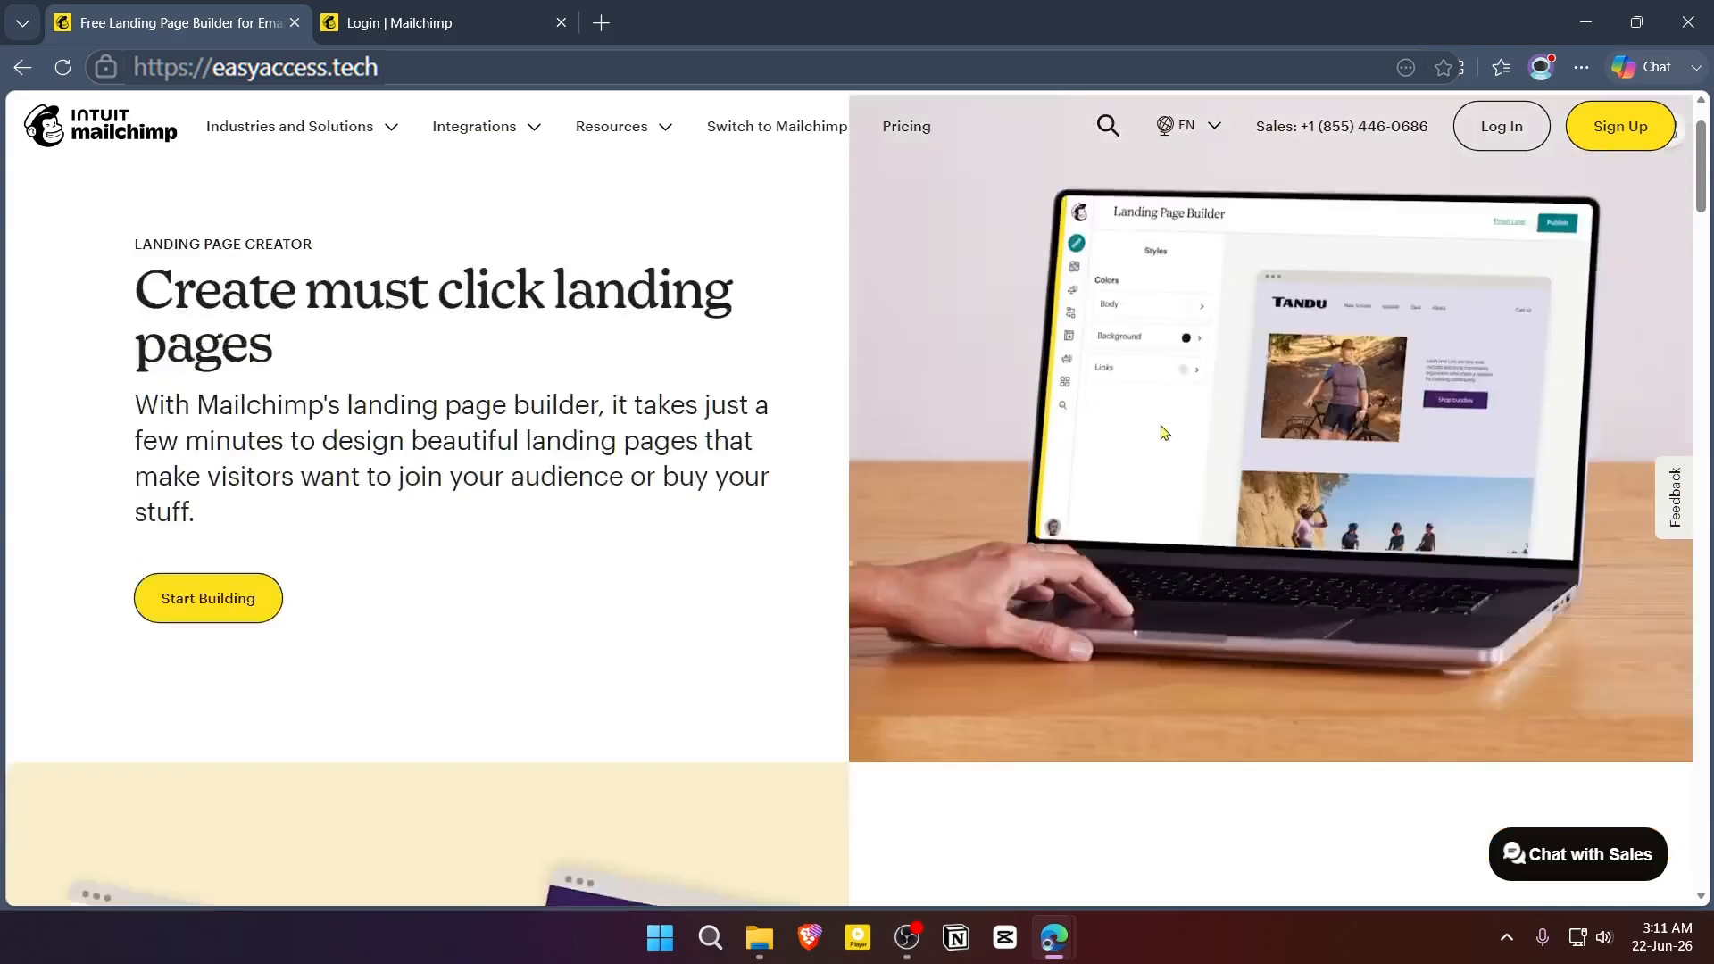
pyautogui.scroll(1, 1080, 444)
pyautogui.scroll(-10, 1097, 429)
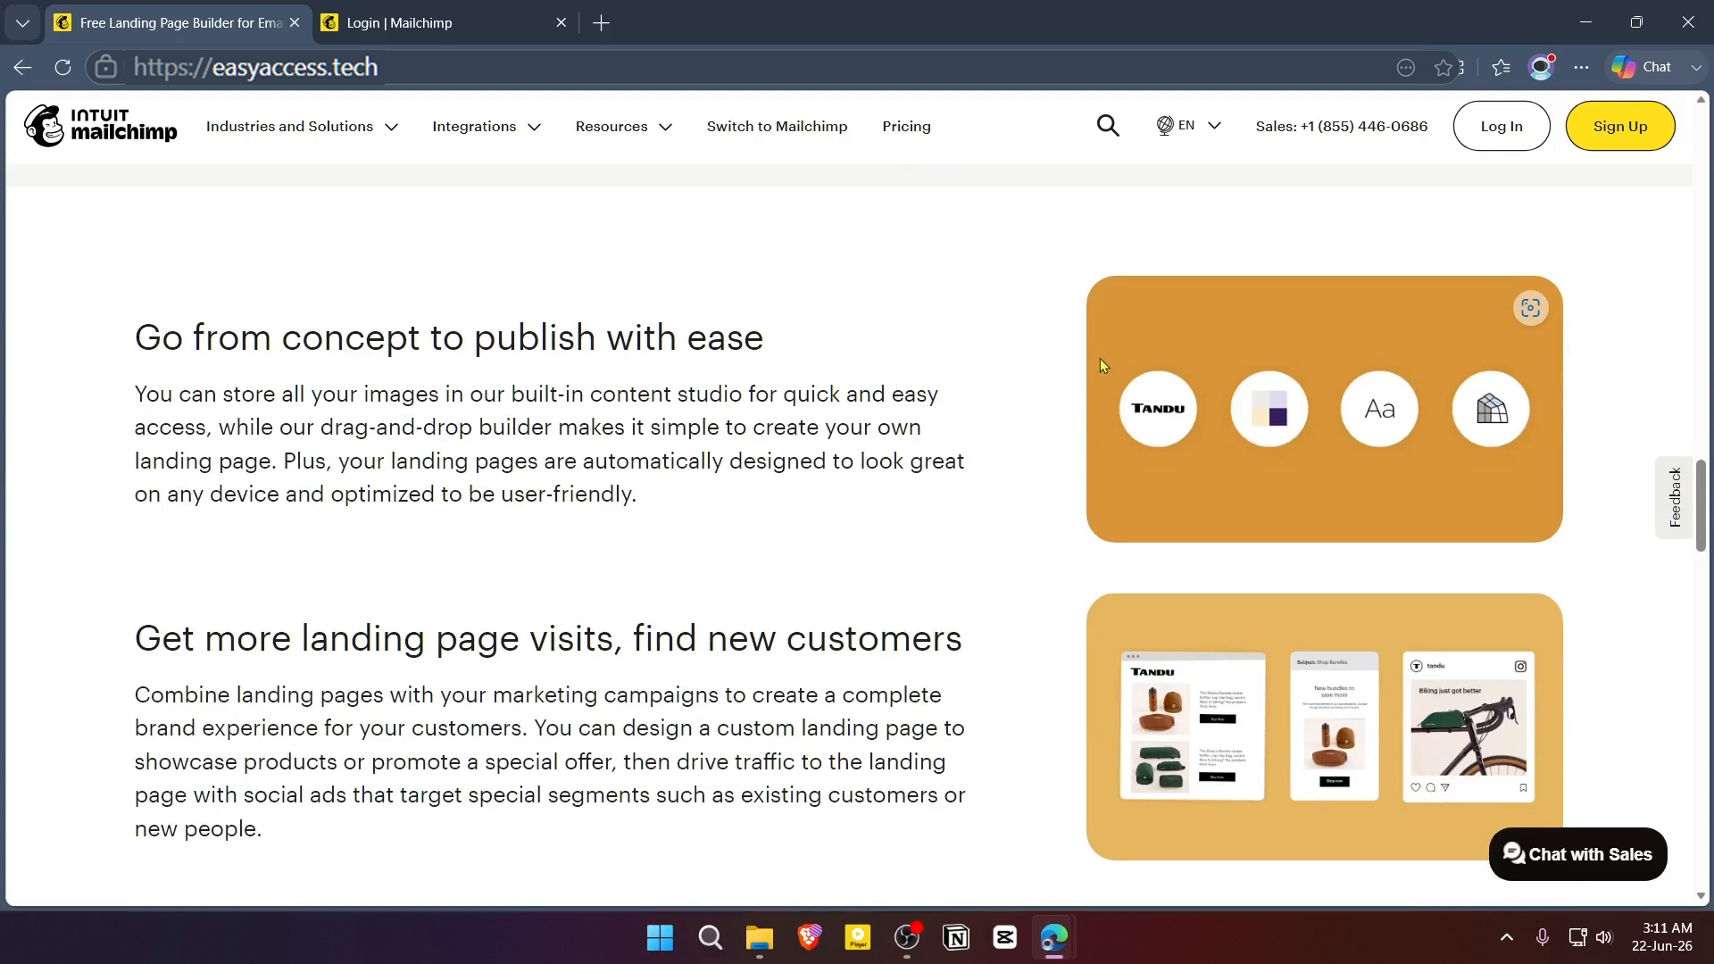
pyautogui.scroll(-4, 1107, 396)
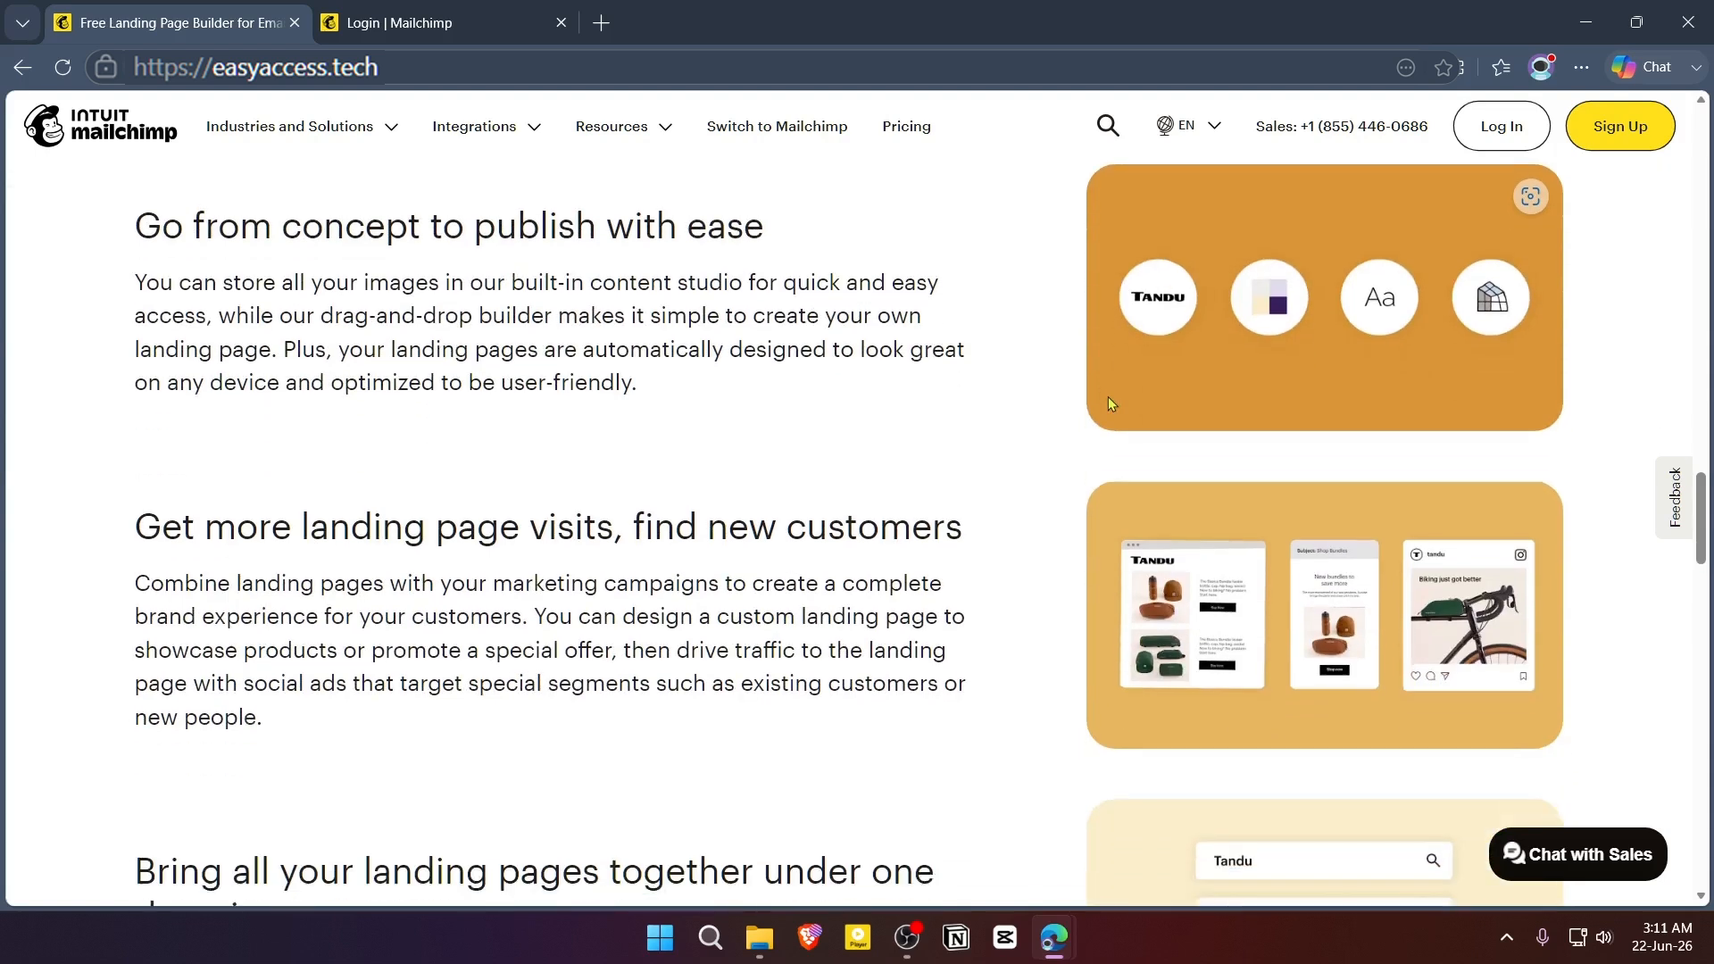
pyautogui.scroll(1, 1112, 403)
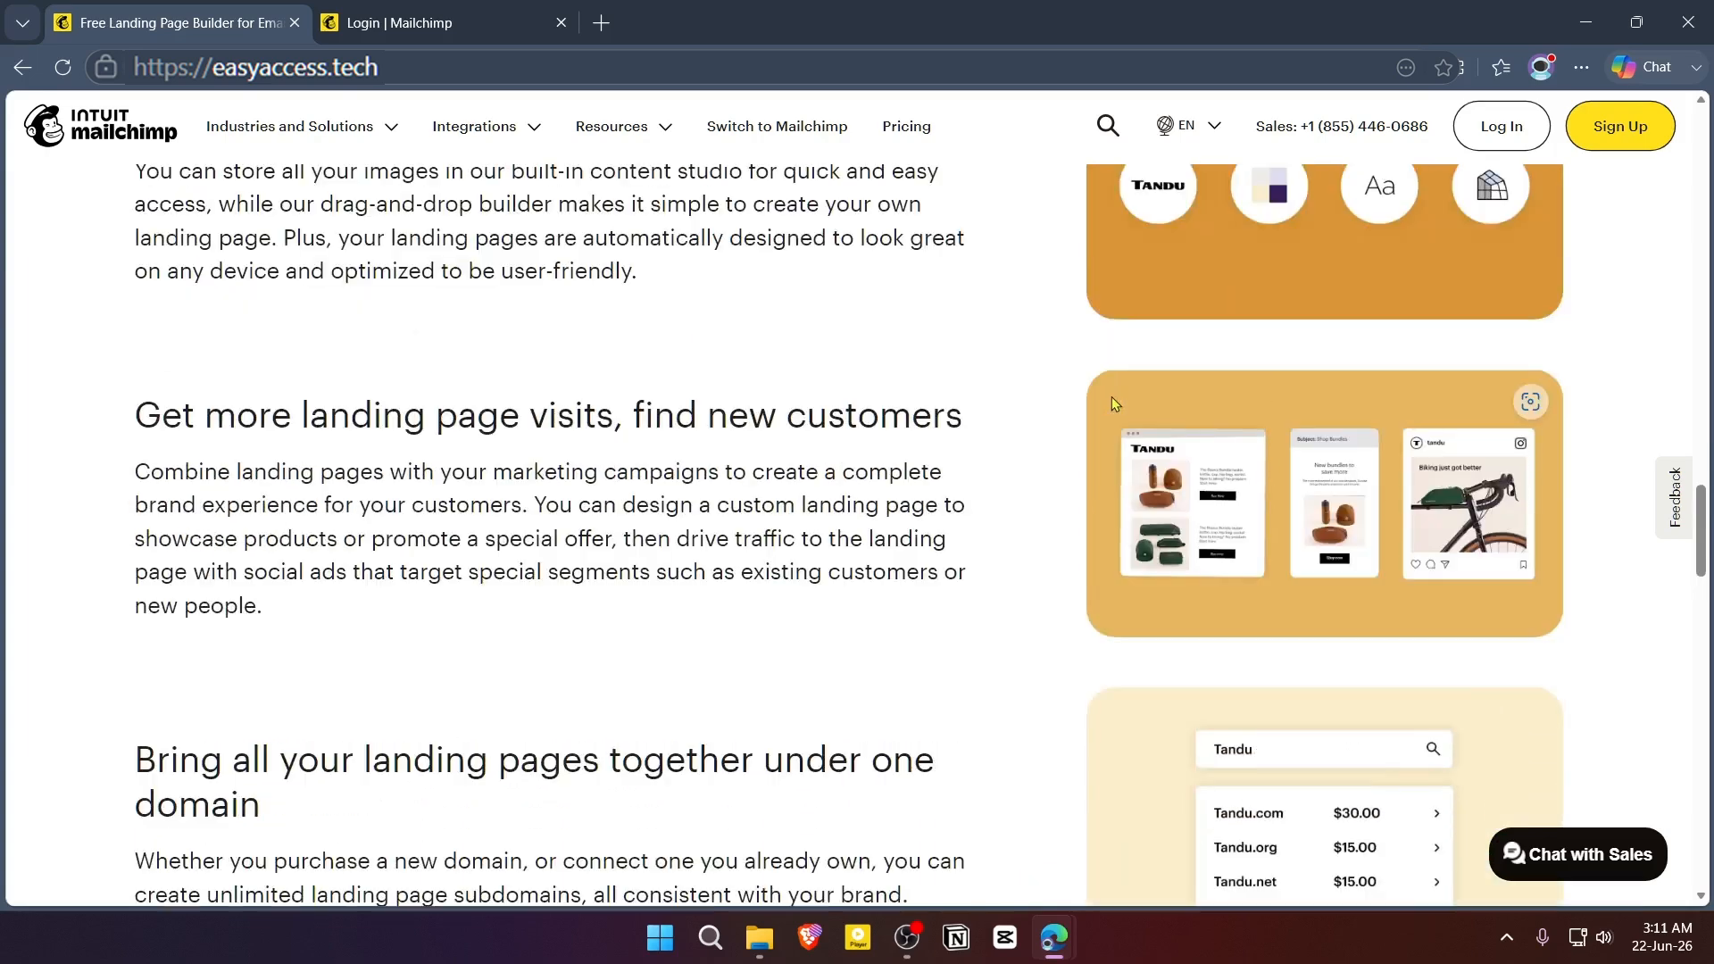
pyautogui.scroll(-1, 1116, 407)
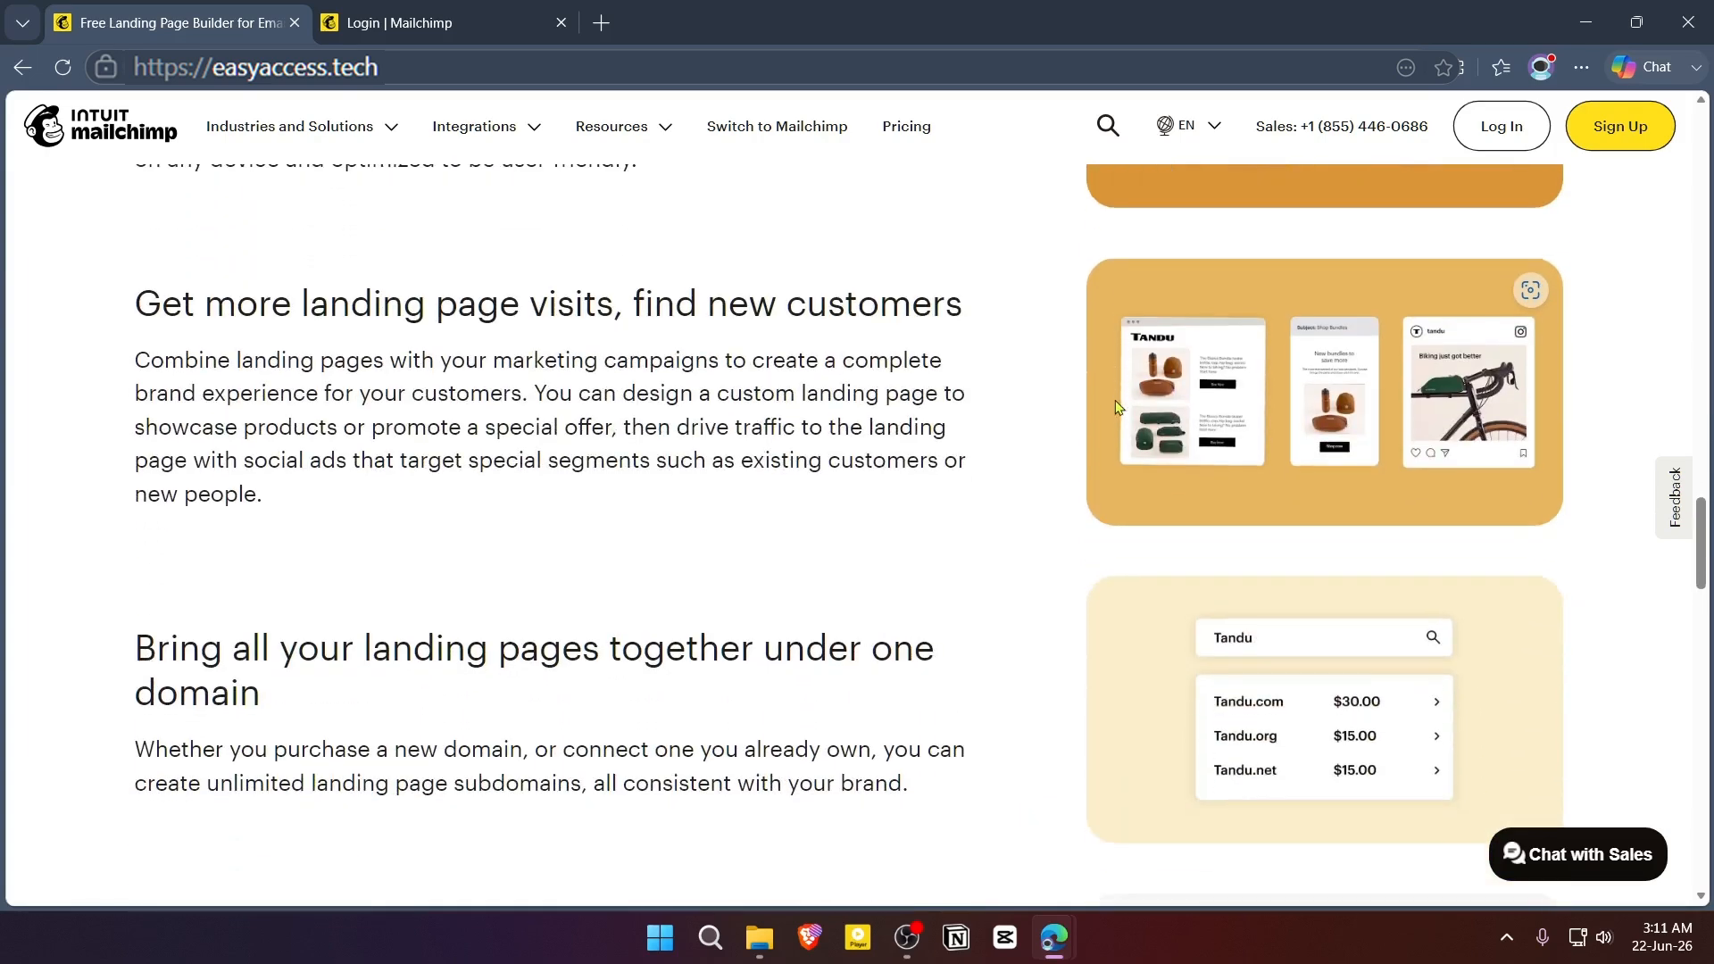
pyautogui.scroll(-5, 1116, 407)
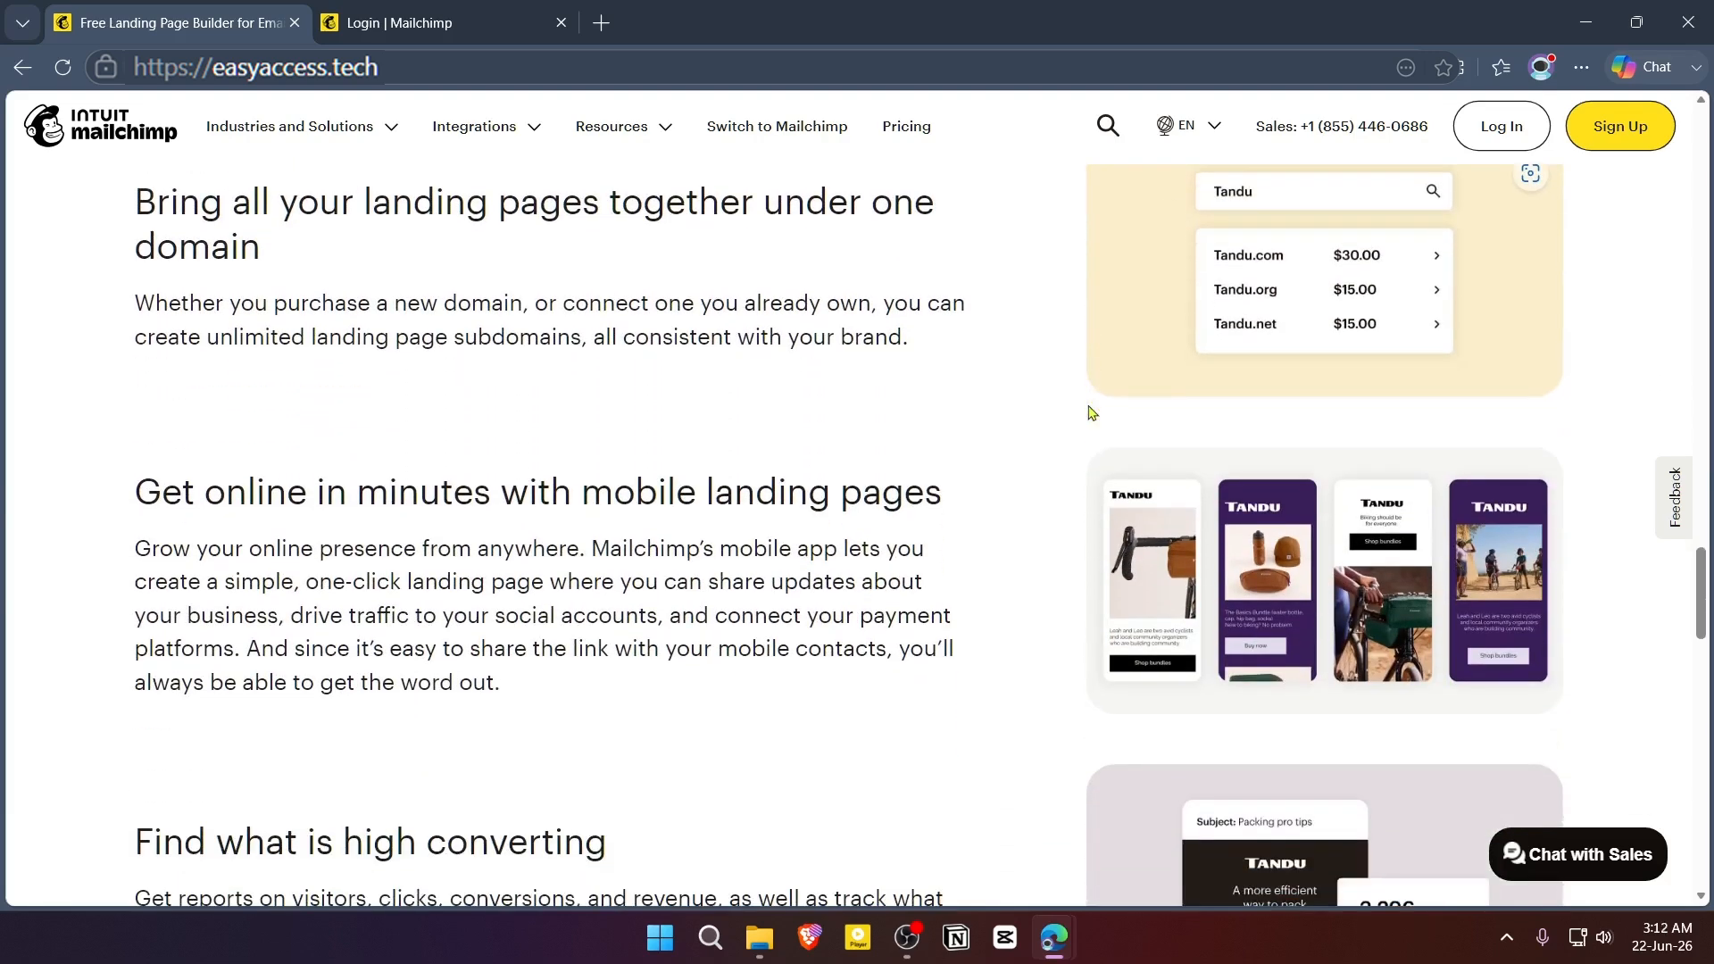
pyautogui.scroll(-3, 1067, 411)
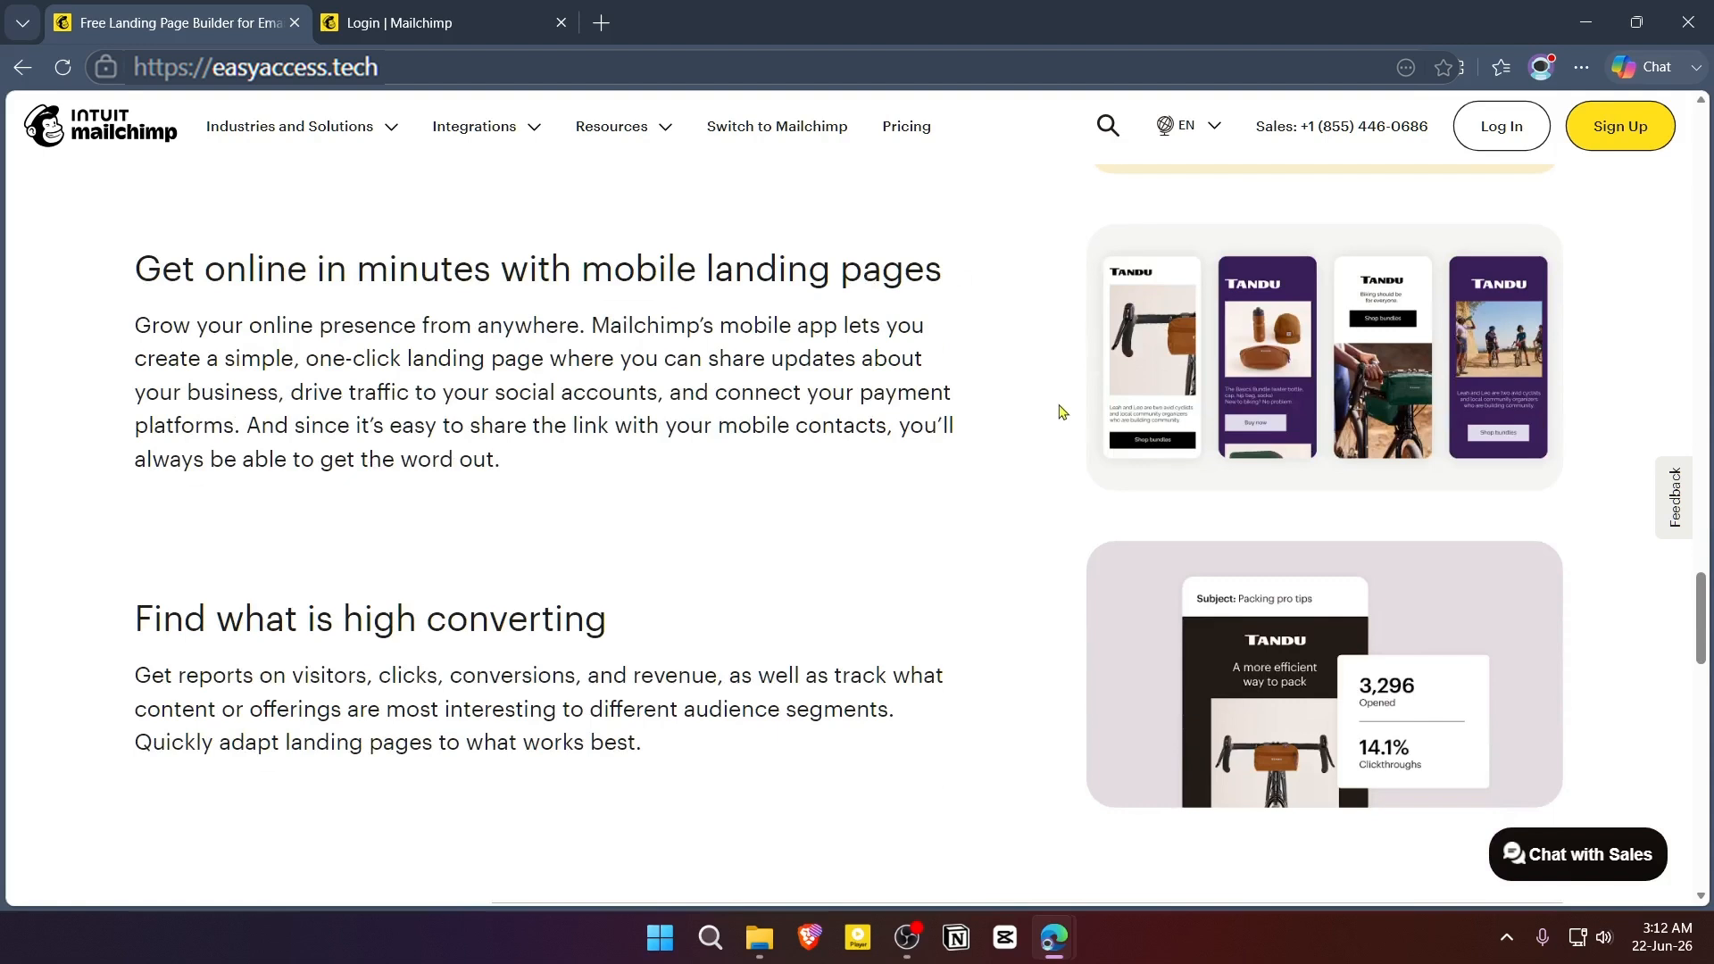
pyautogui.scroll(-2, 1060, 420)
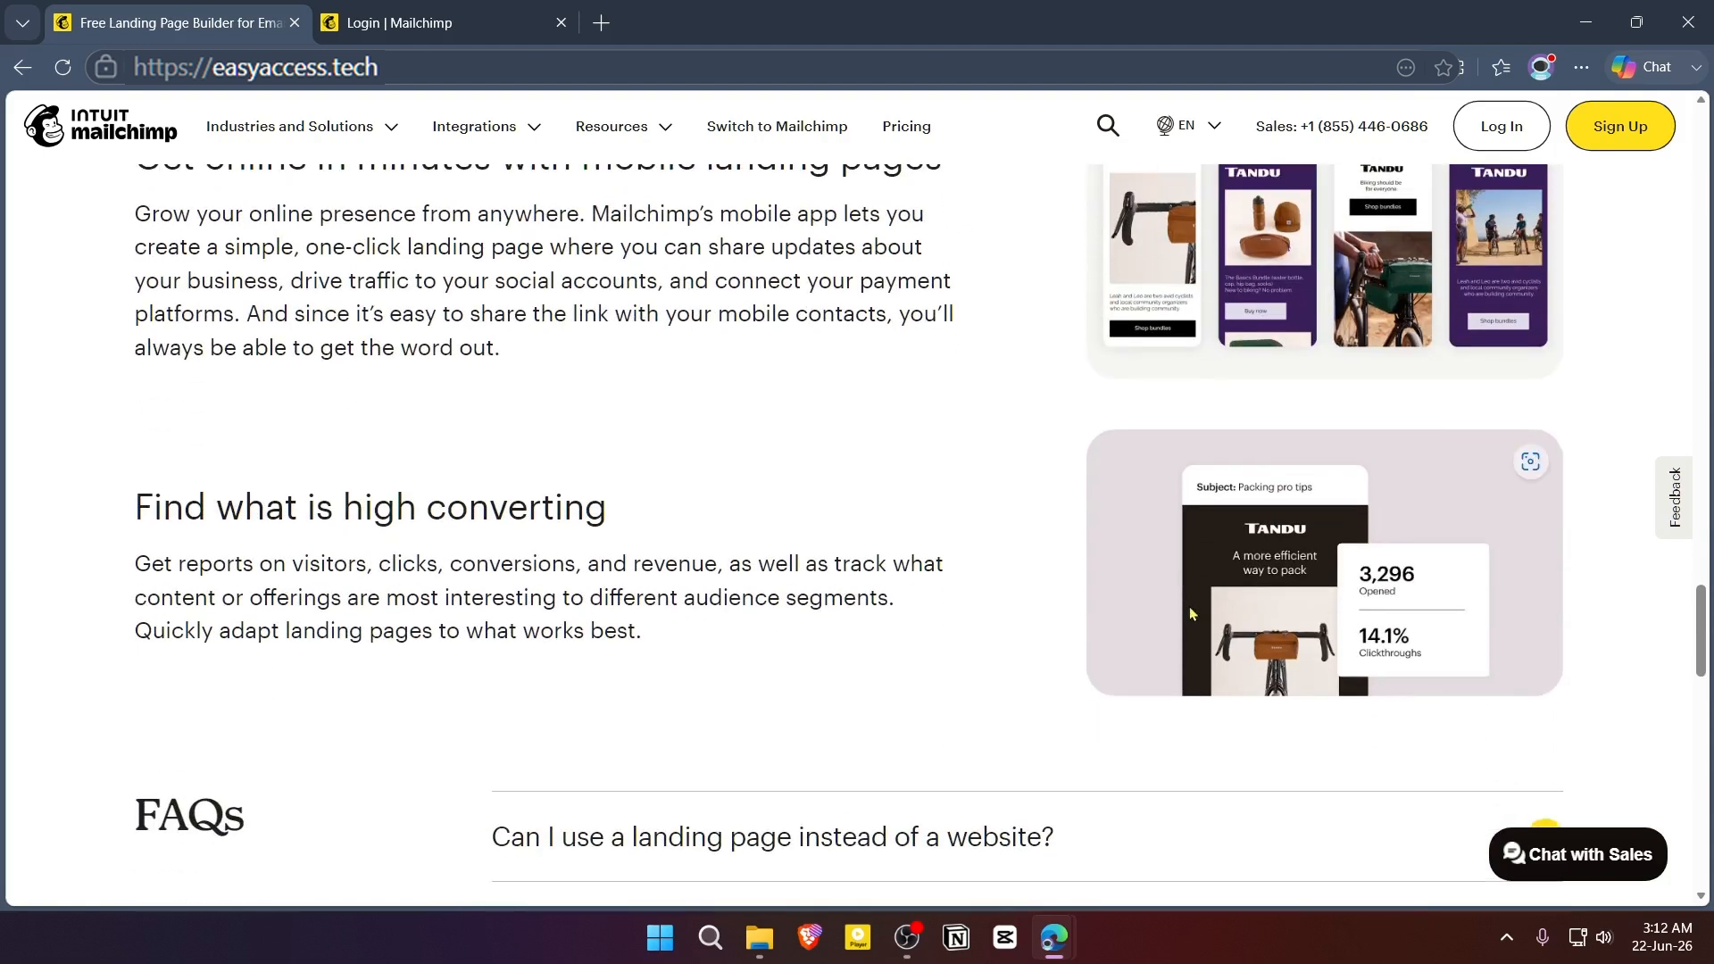
# - Switch to the Mailchimp login page and sign in with the Google account
pyautogui.hotkey('ctrl', 'Tab')
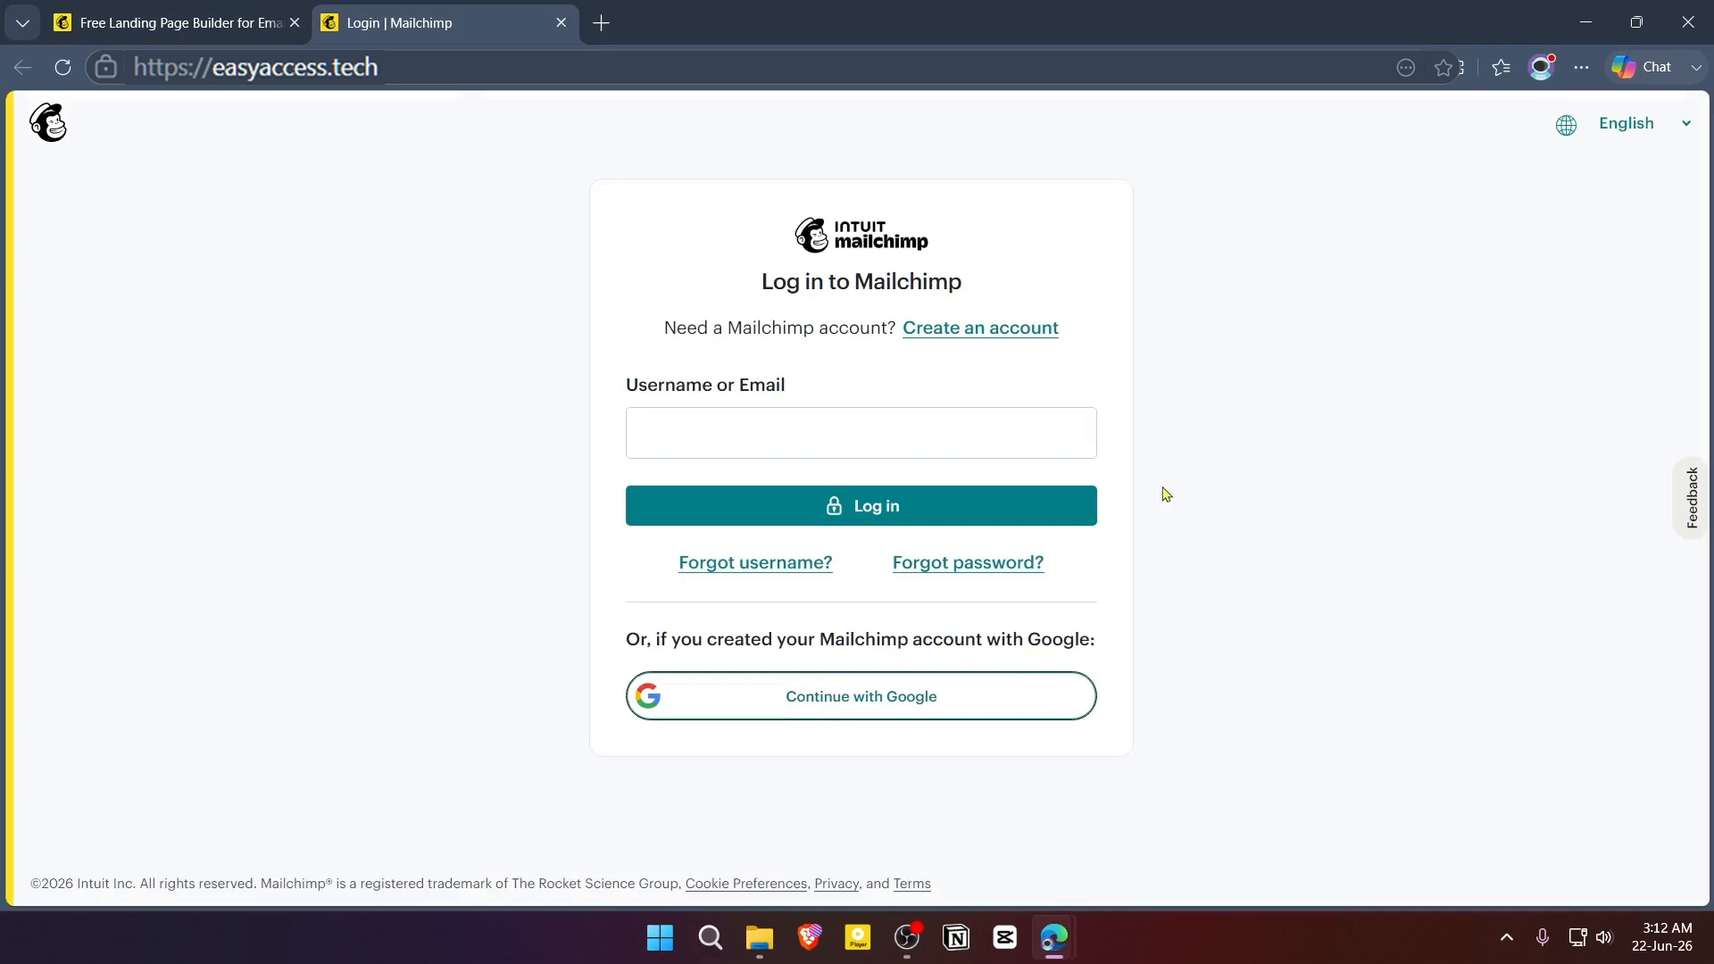
pyautogui.click(862, 712)
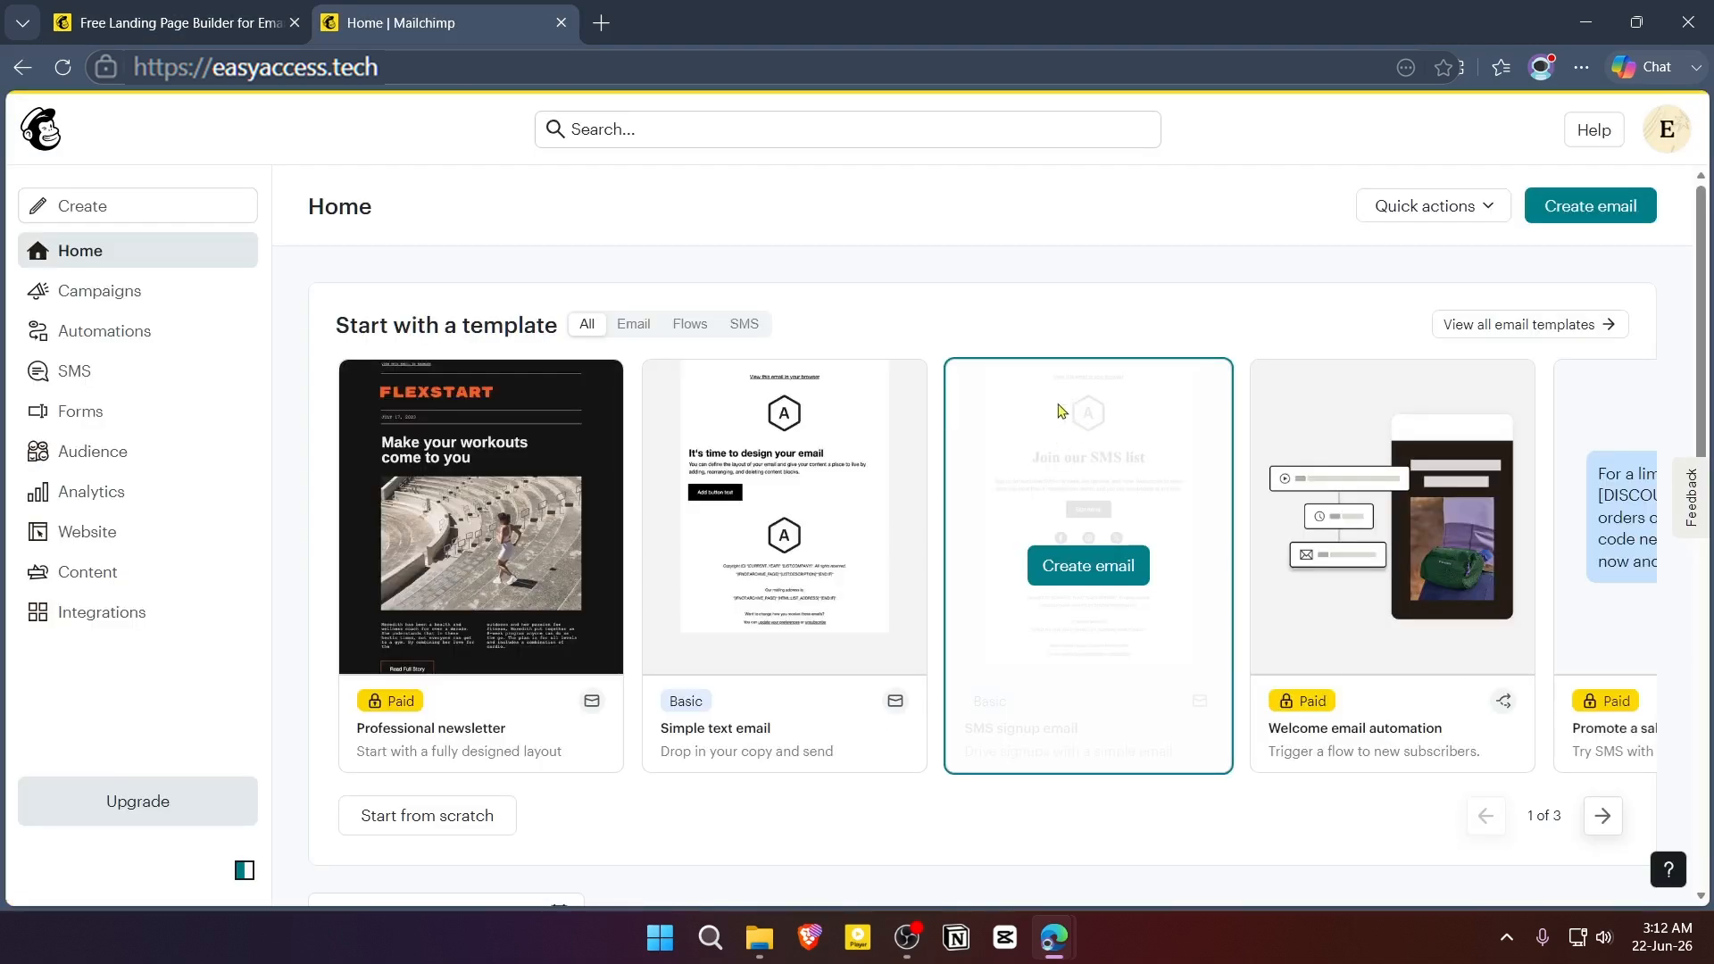
# - Create a new landing page named "E-book Sale" and begin building it
pyautogui.click(134, 206)
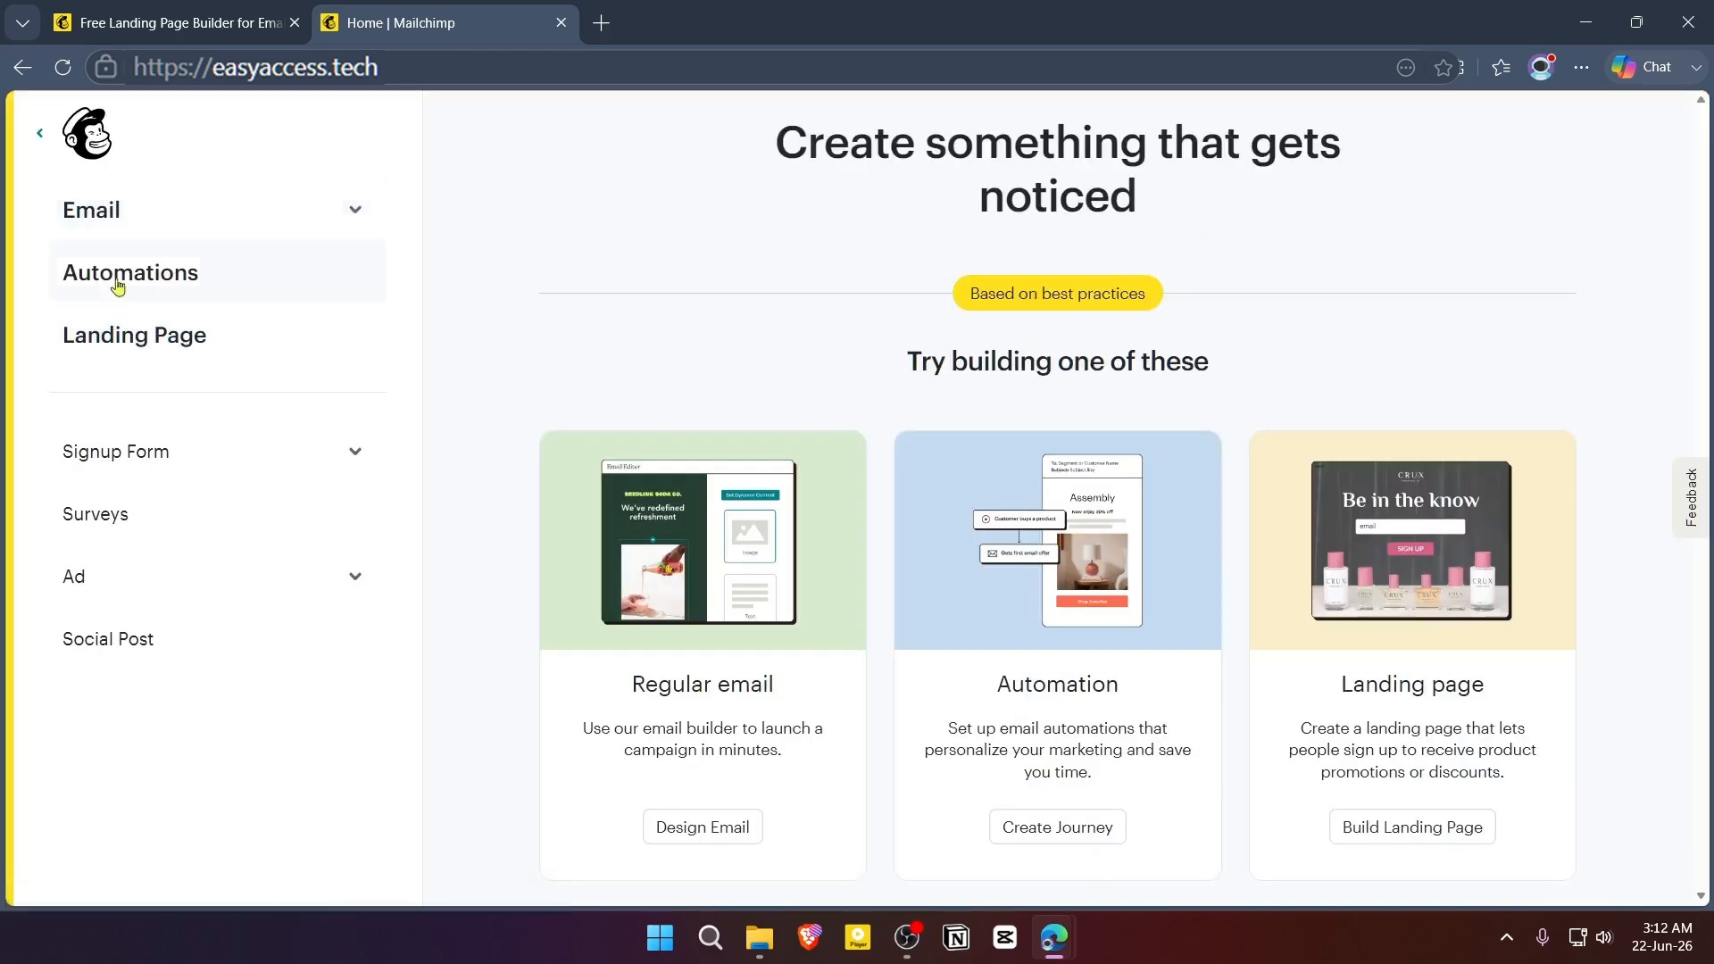
pyautogui.click(168, 344)
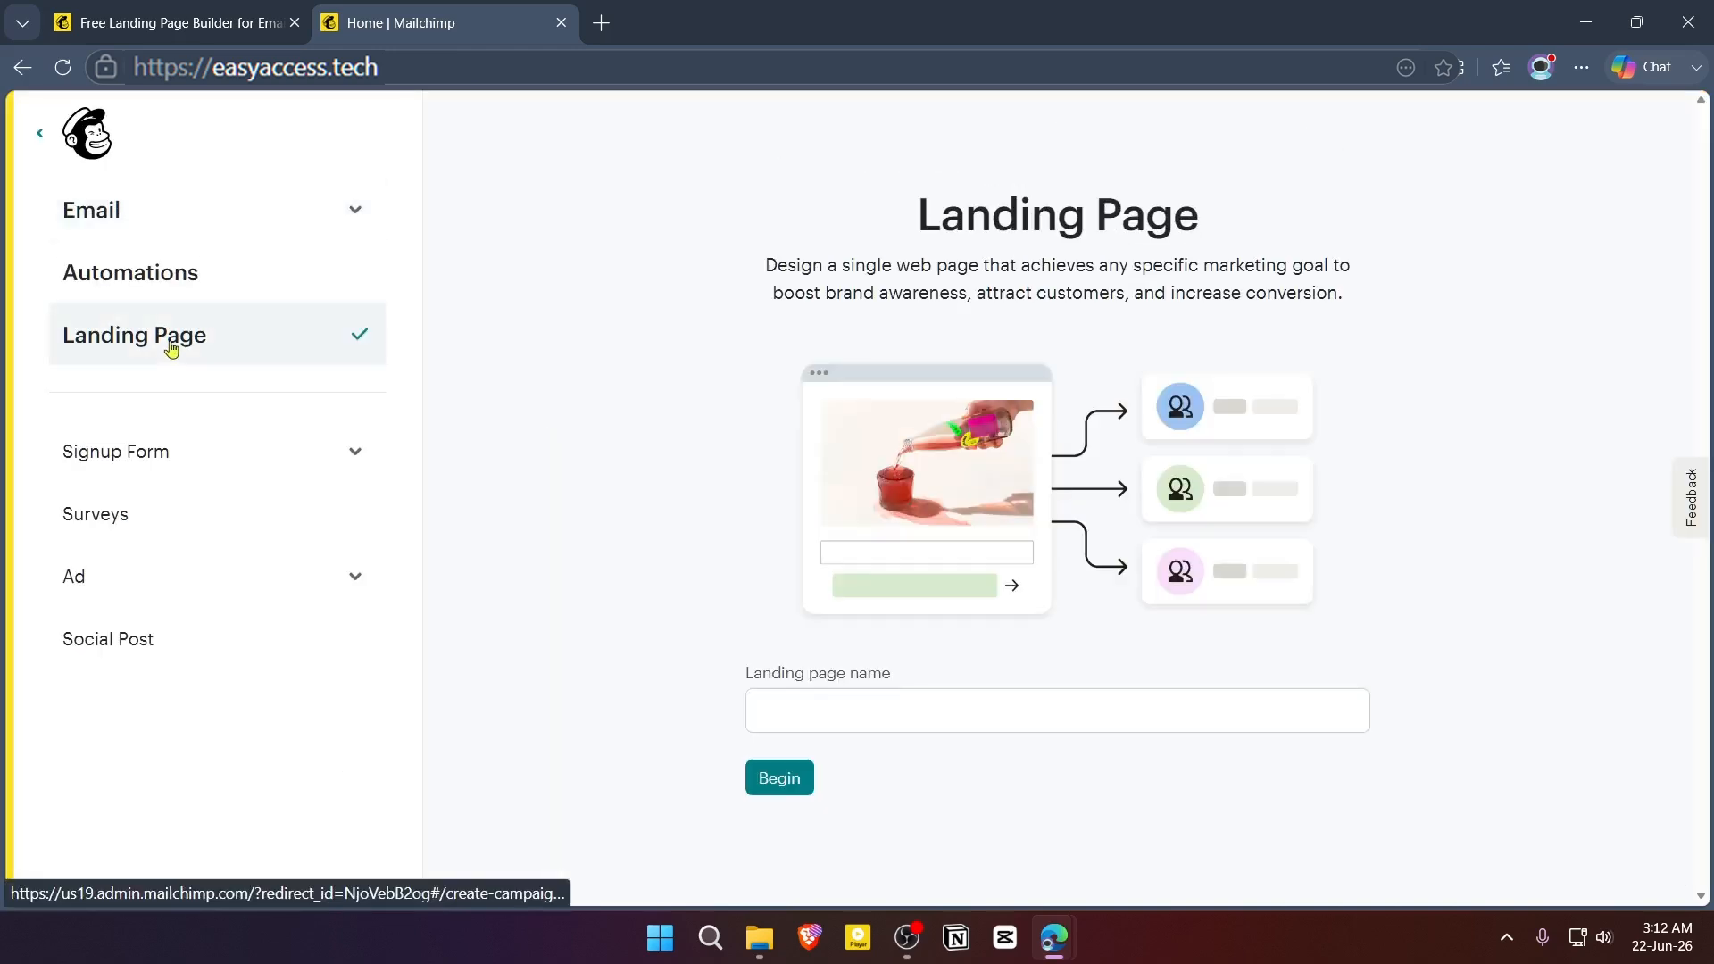
pyautogui.click(831, 711)
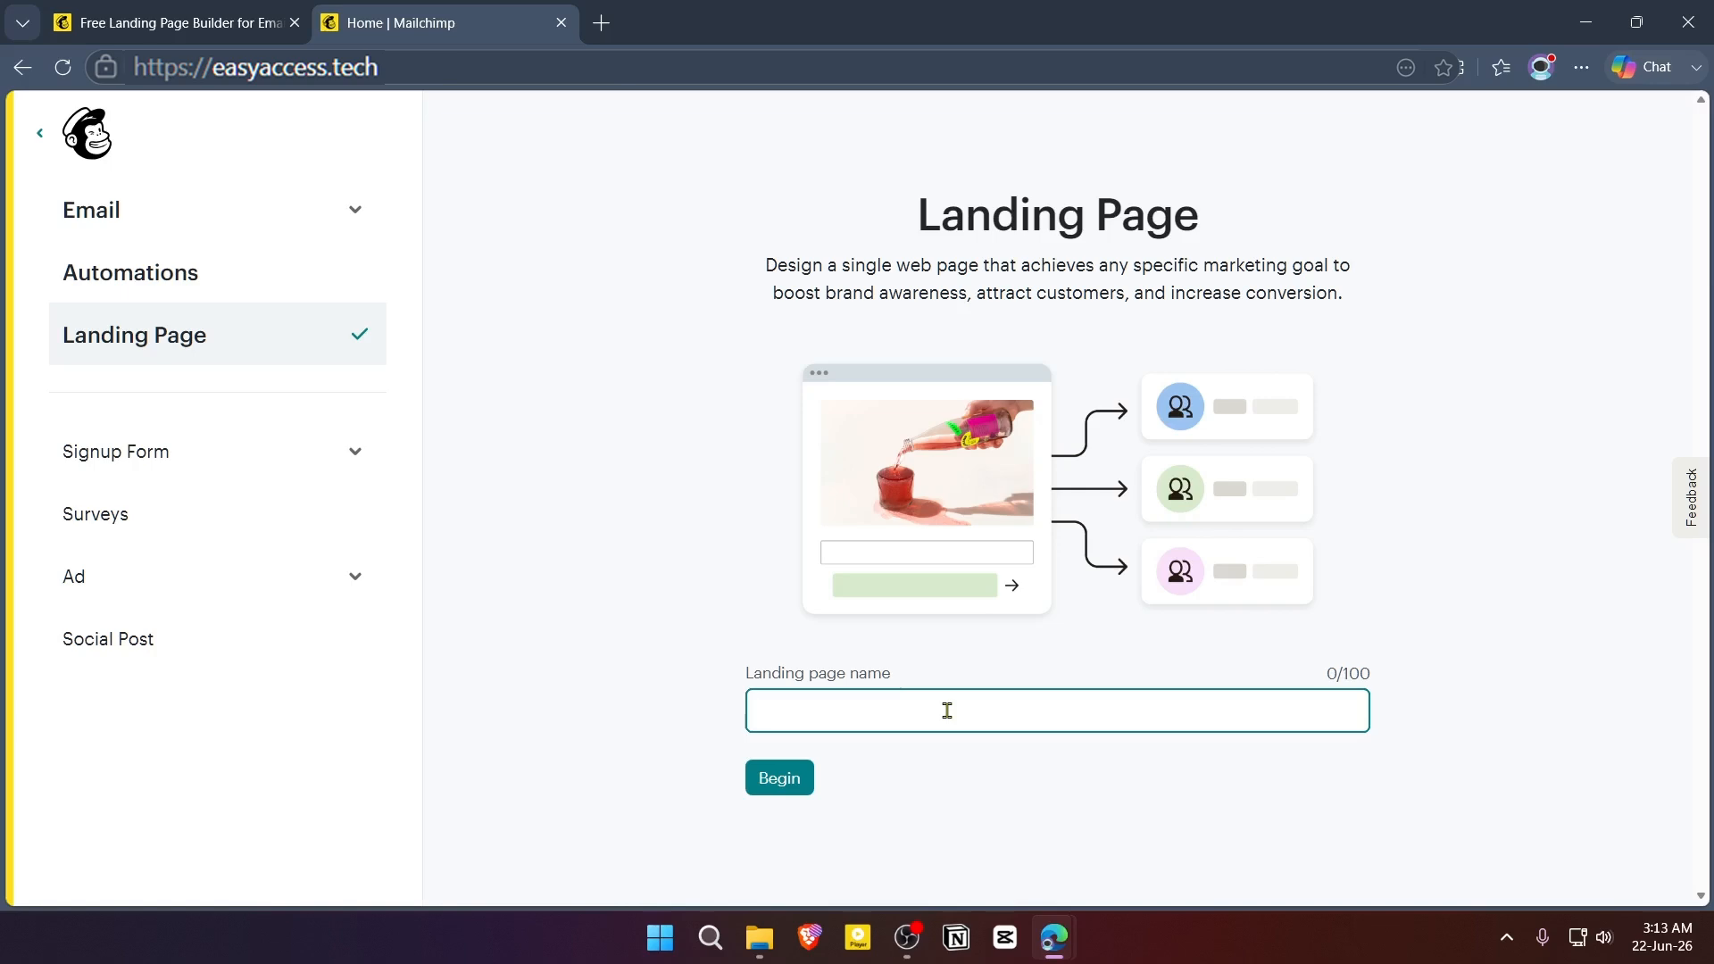
pyautogui.write('E-book Sale')
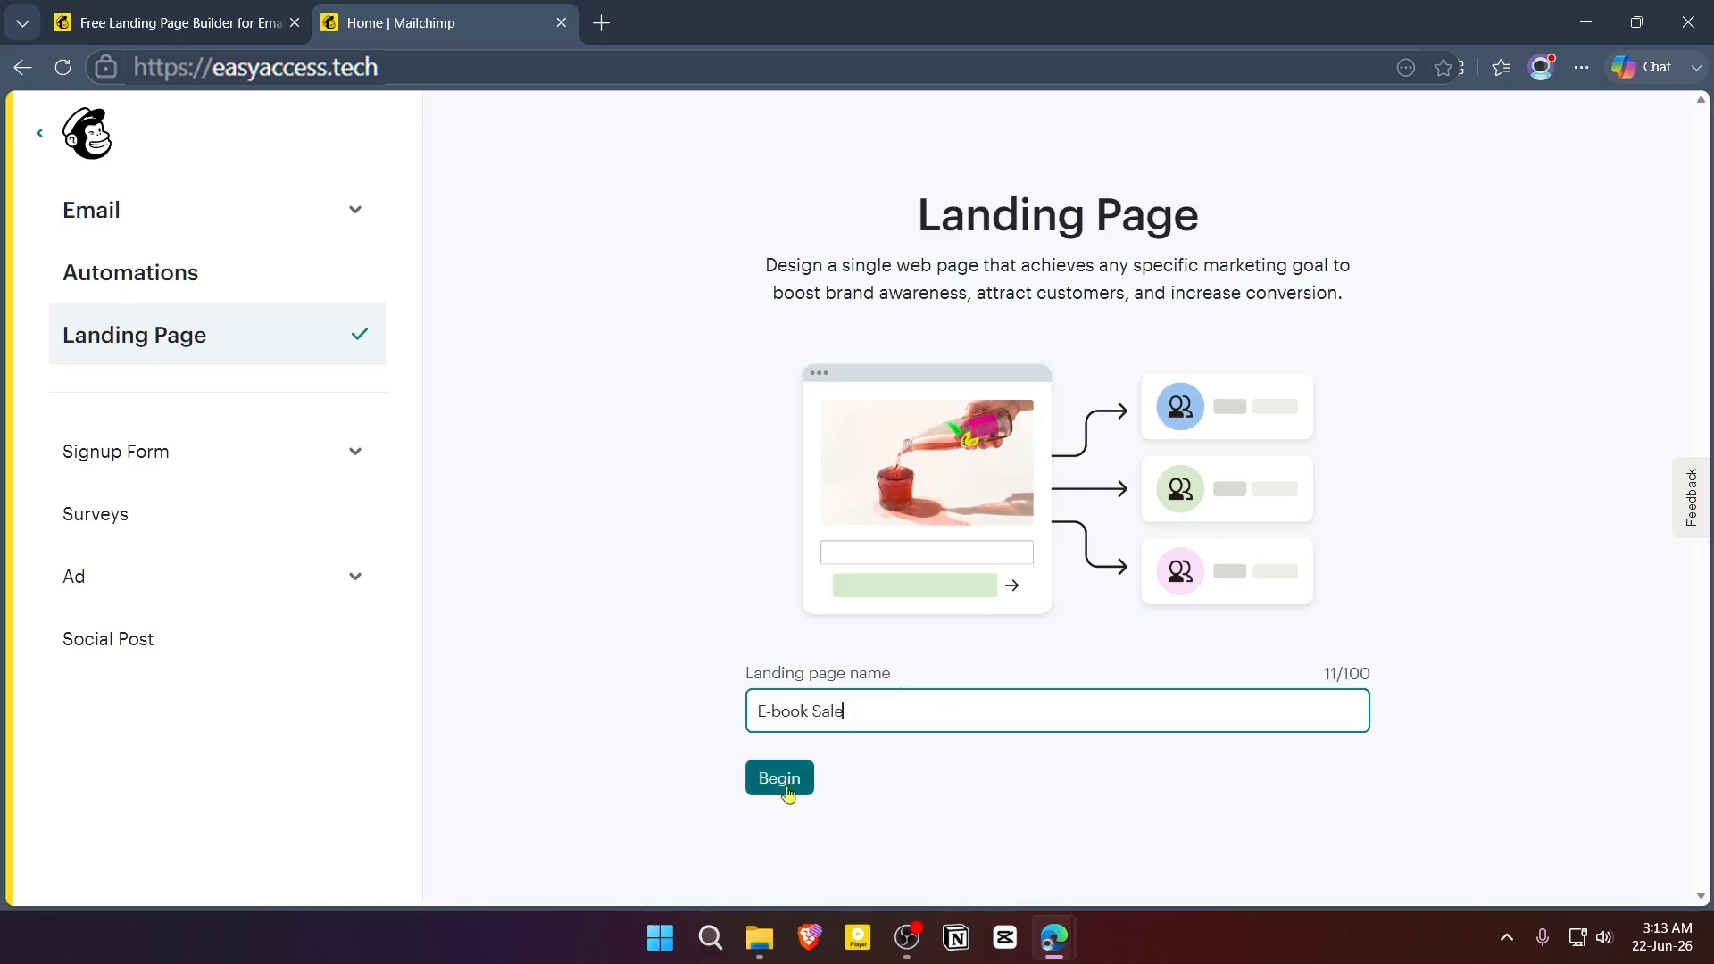
pyautogui.click(781, 779)
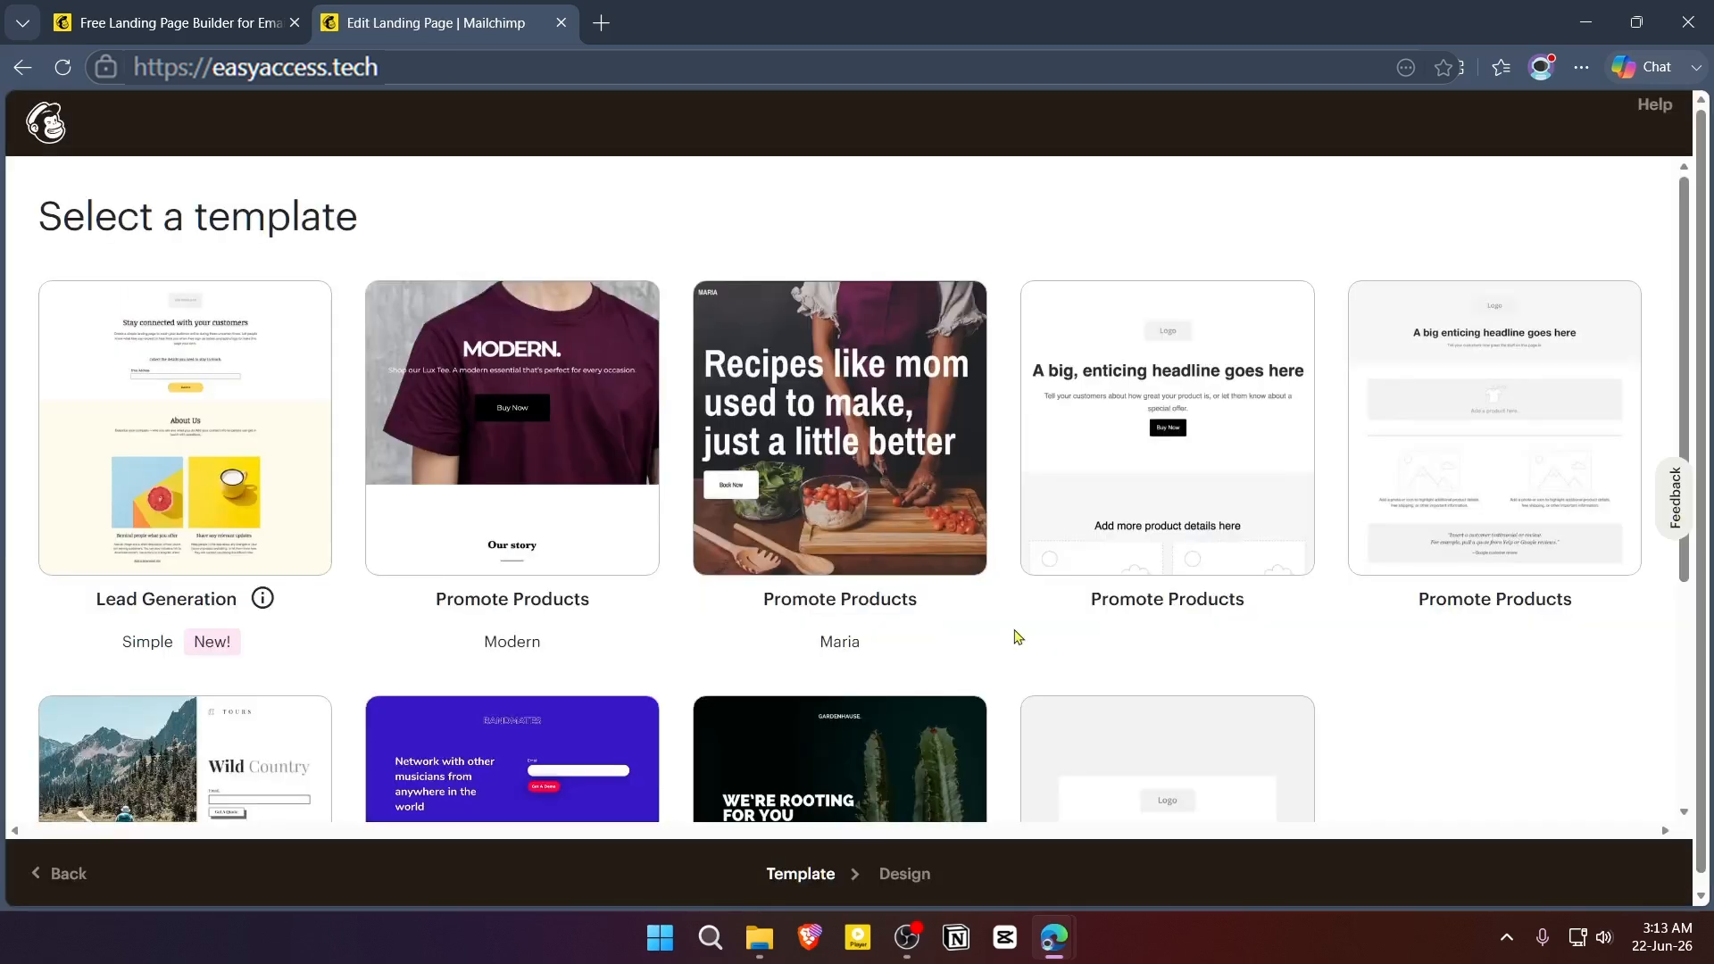
# - Browse the landing page templates and apply the Simple version of the Lead Generation template
pyautogui.scroll(-4, 1018, 637)
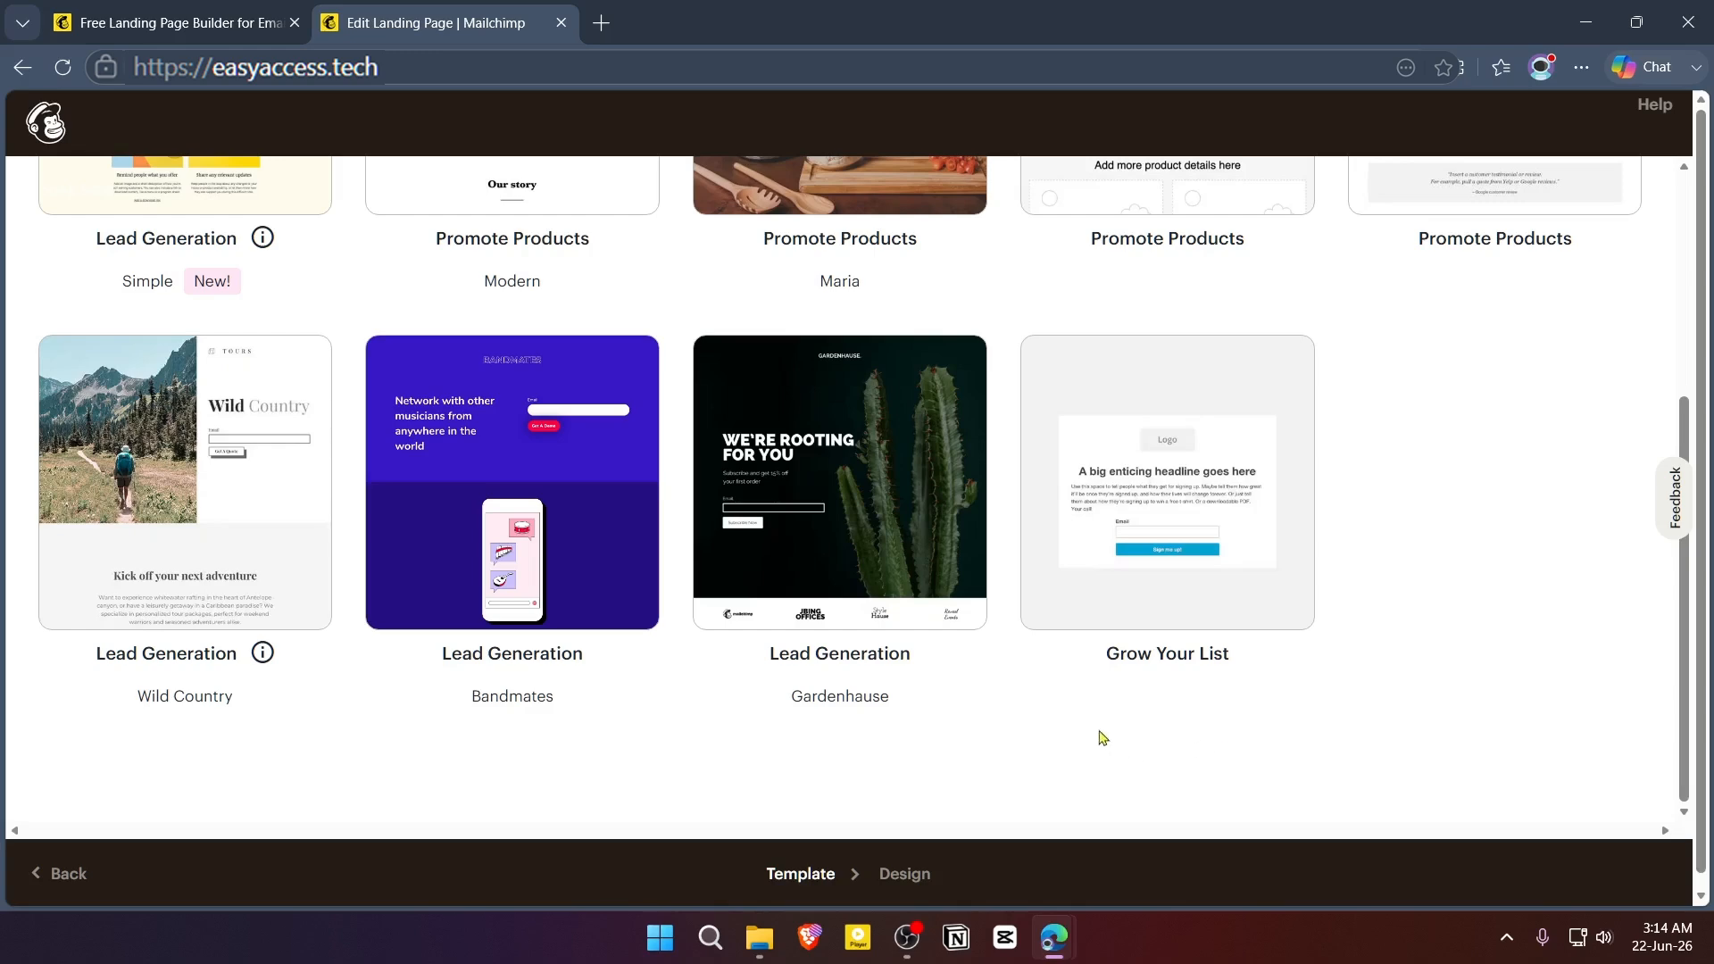
pyautogui.scroll(4, 336, 658)
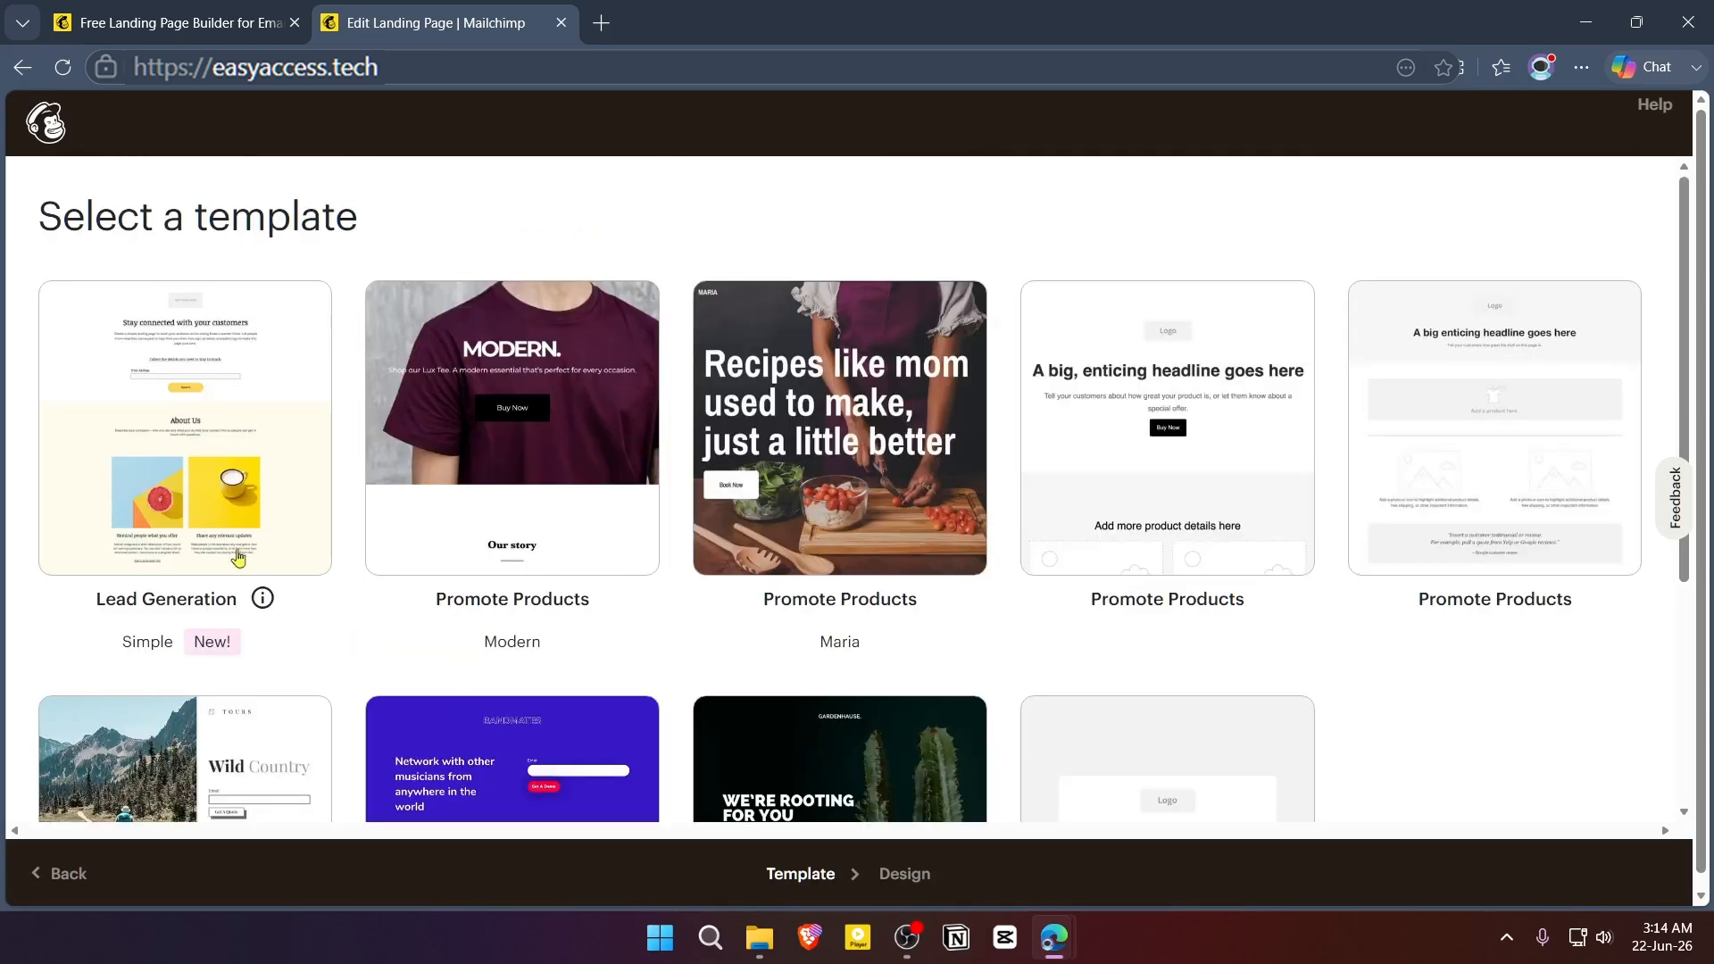
pyautogui.moveTo(100, 602); pyautogui.dragTo(236, 600)
pyautogui.click(151, 448)
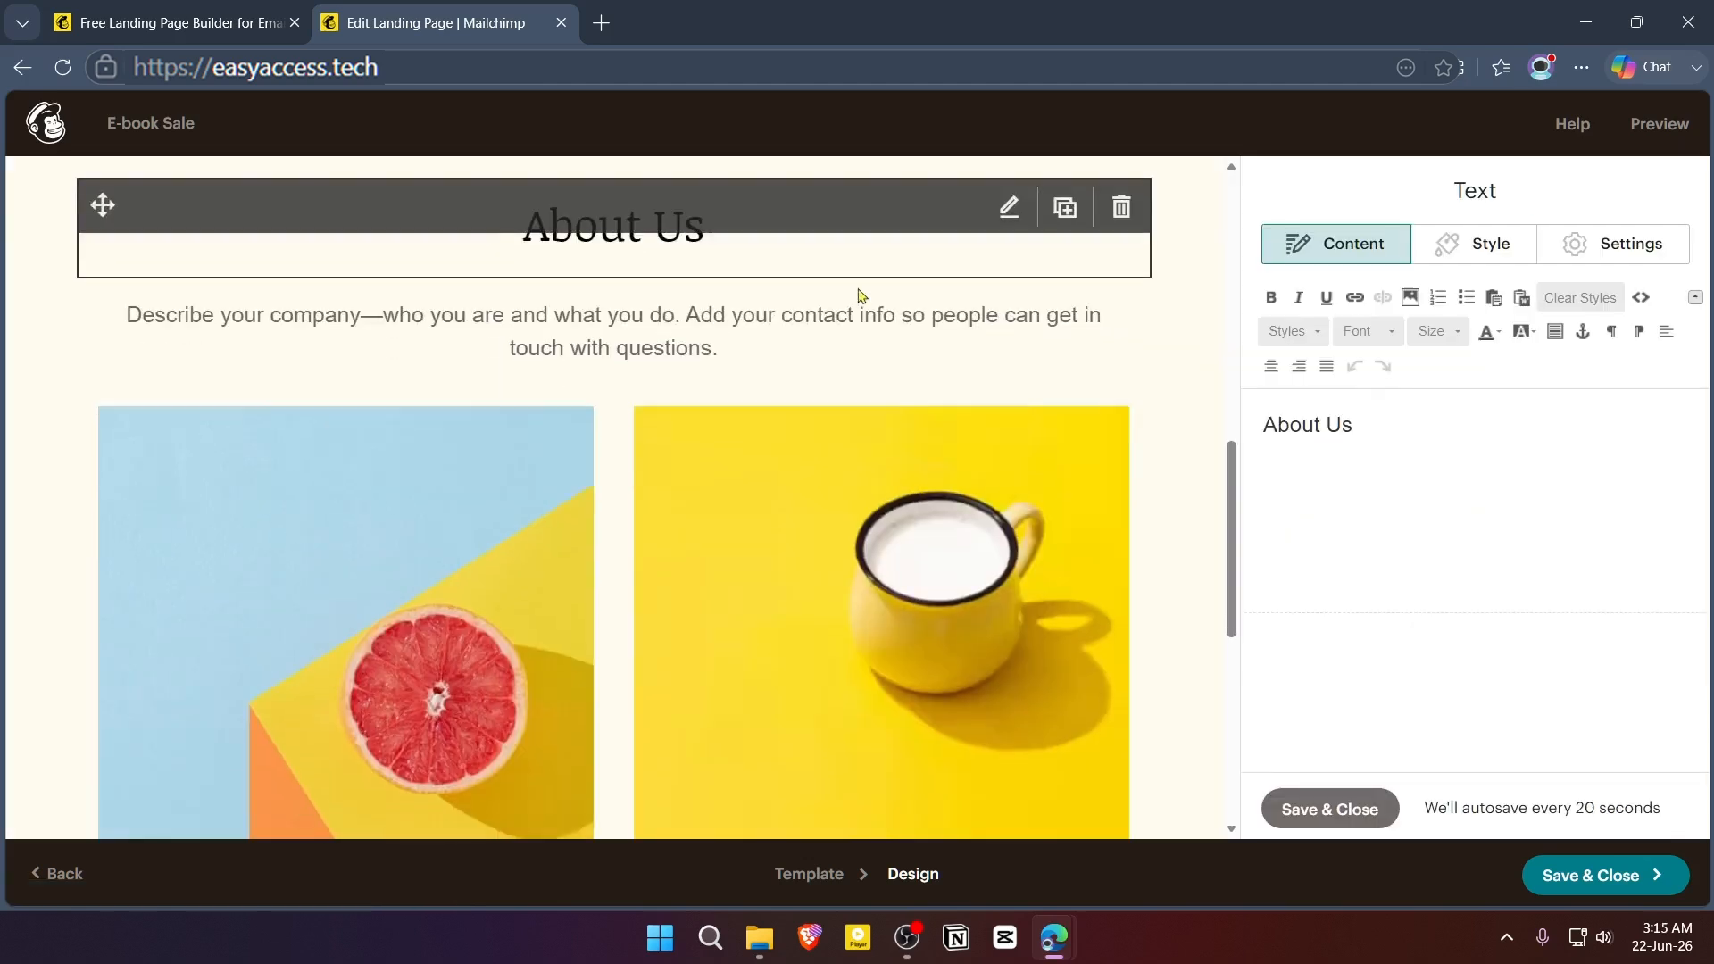
# - Open the mug image's column in the Image + Text block to view its editing options
pyautogui.scroll(-2, 862, 375)
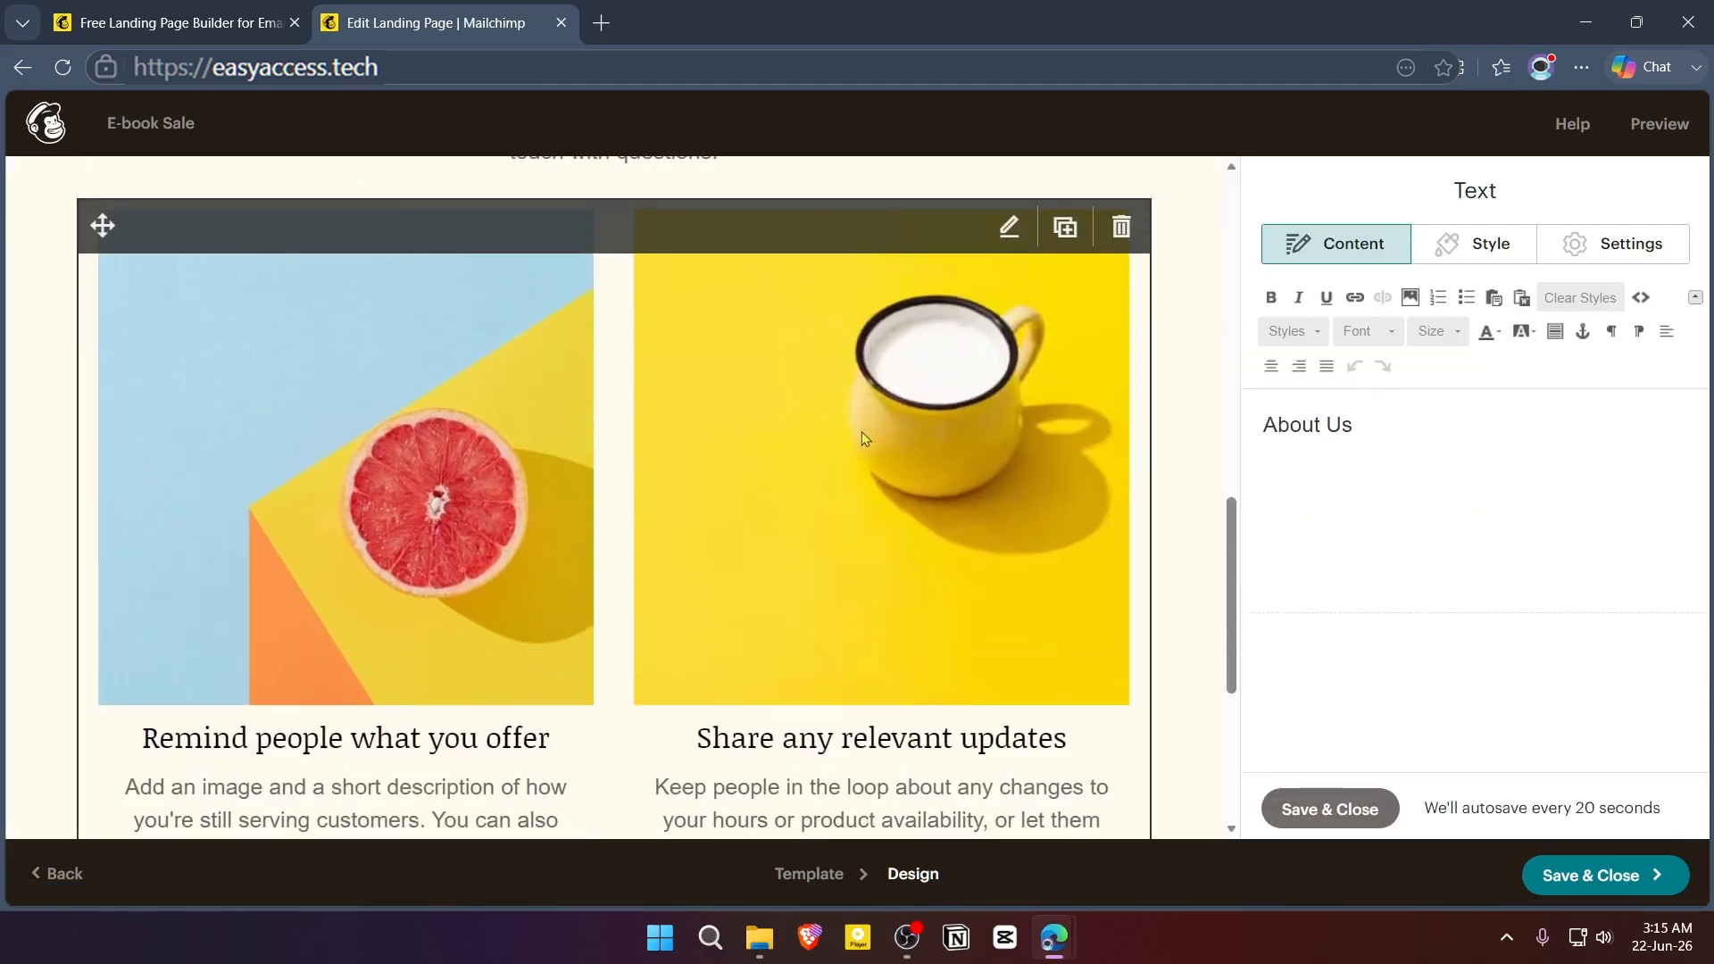
pyautogui.click(861, 431)
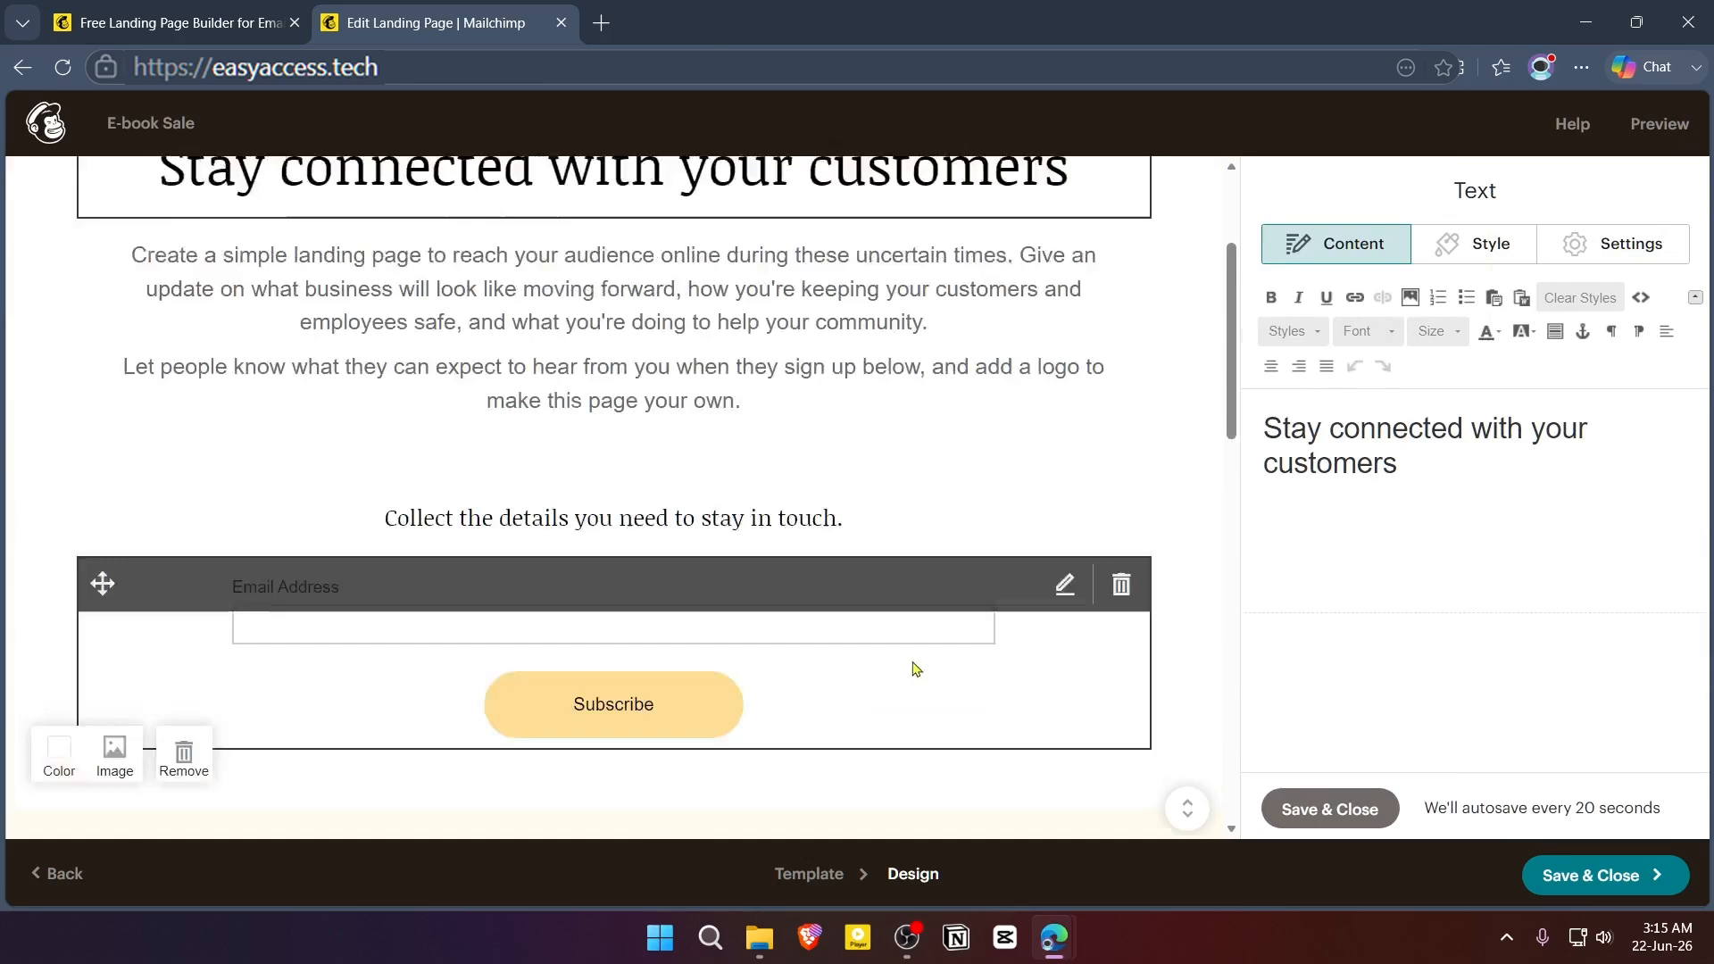
# - Replace the main headline below the logo with "Learn Anything About Marketing"
pyautogui.scroll(3, 904, 454)
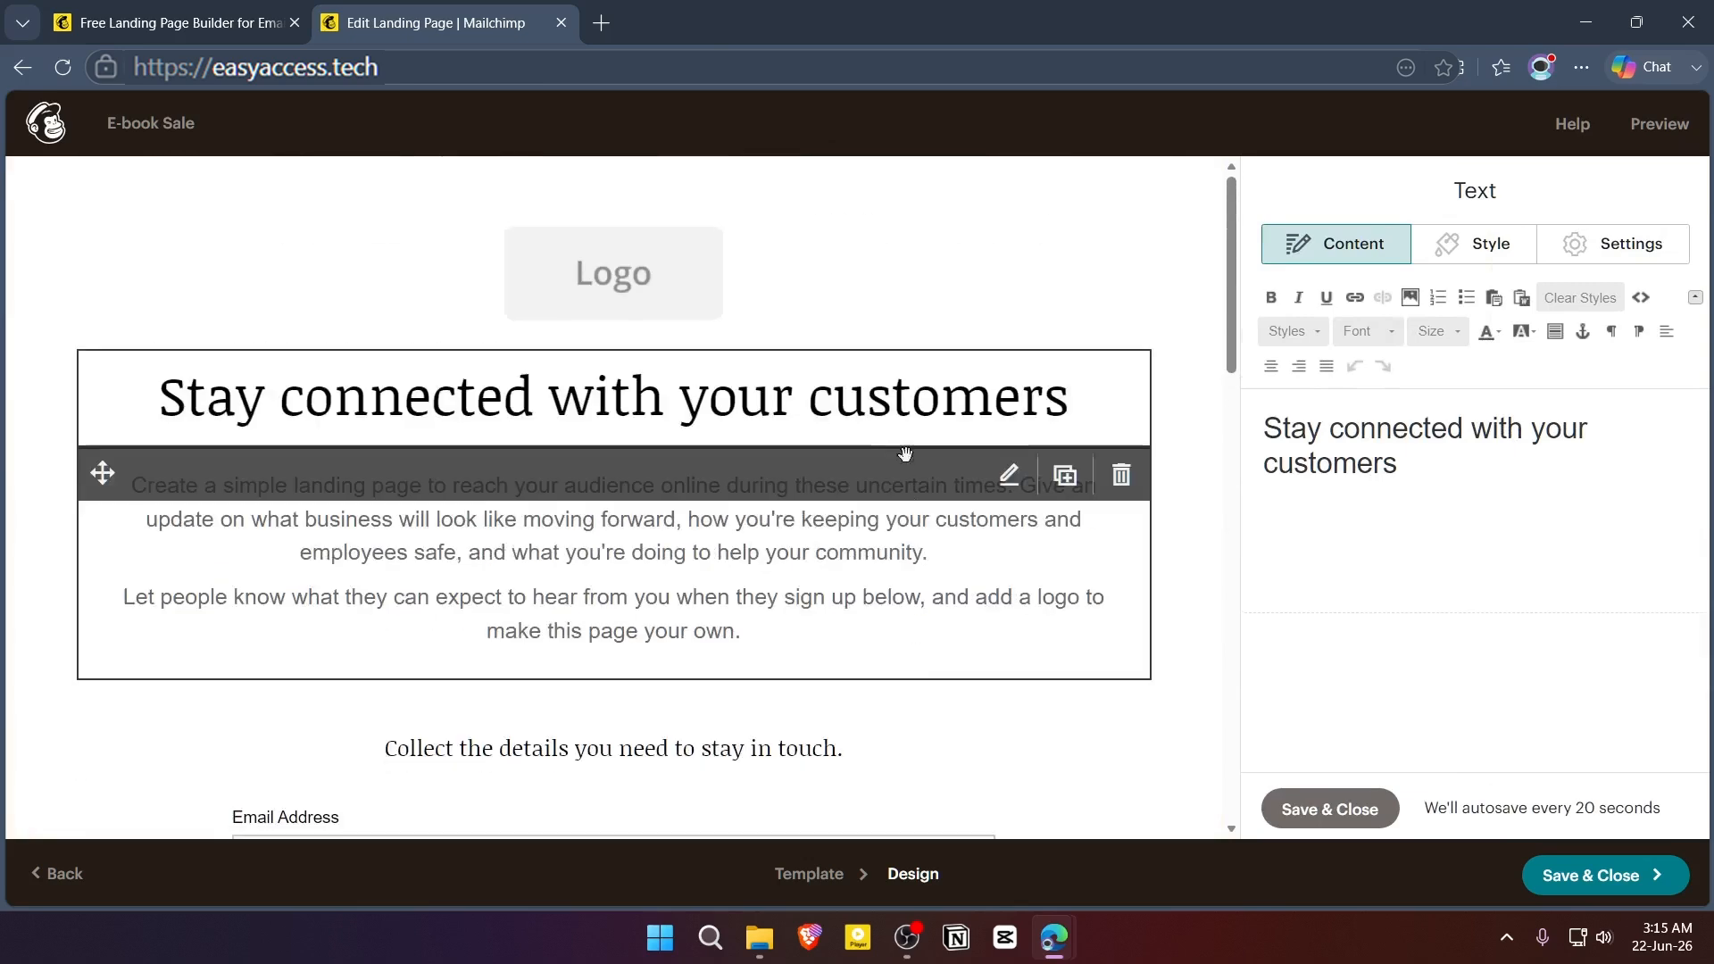
pyautogui.moveTo(1439, 469); pyautogui.dragTo(1245, 369)
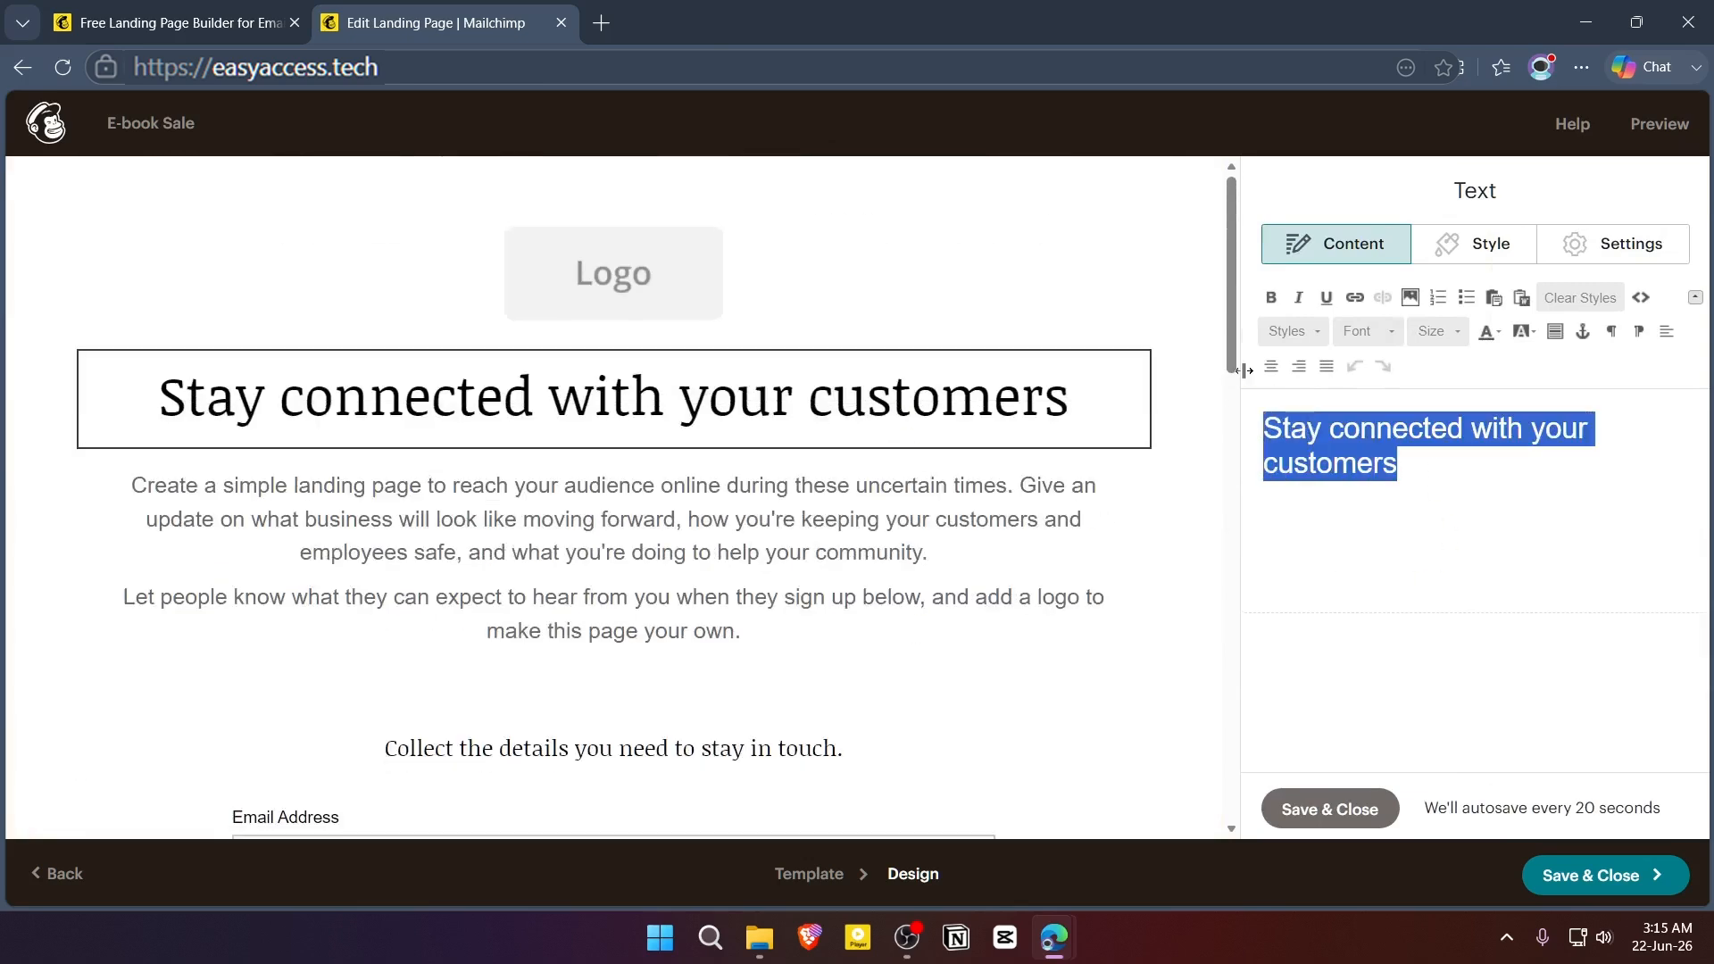
pyautogui.write('Learn Anything About Marketing')
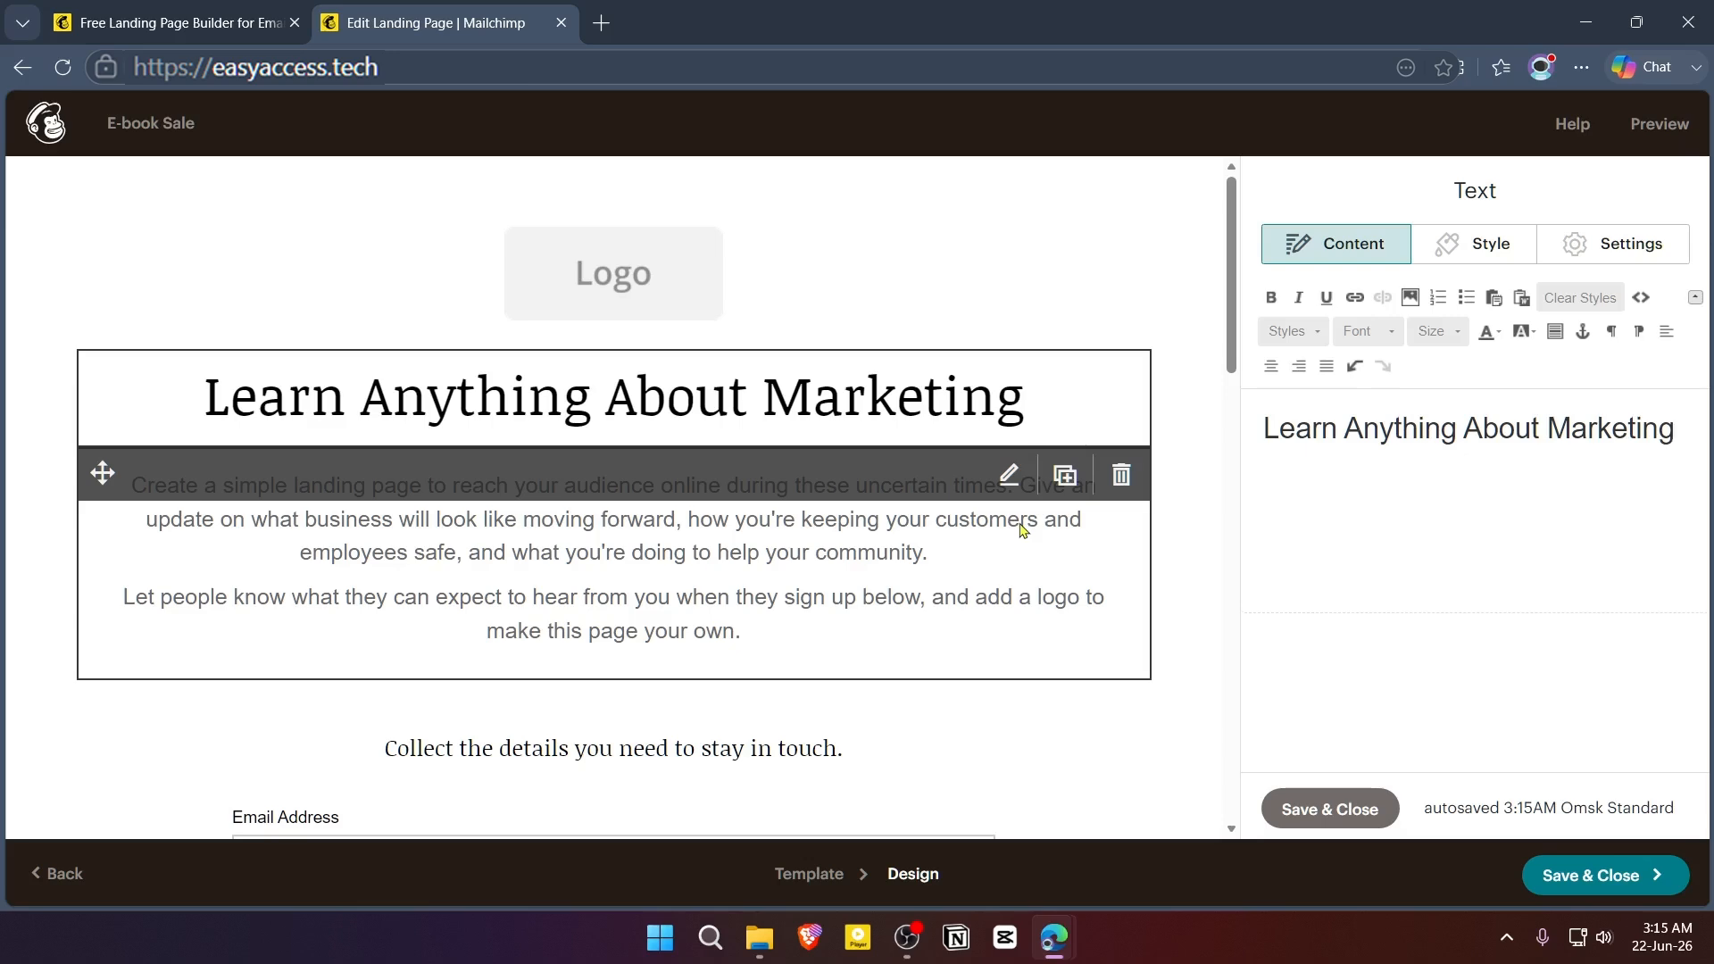
pyautogui.click(1006, 425)
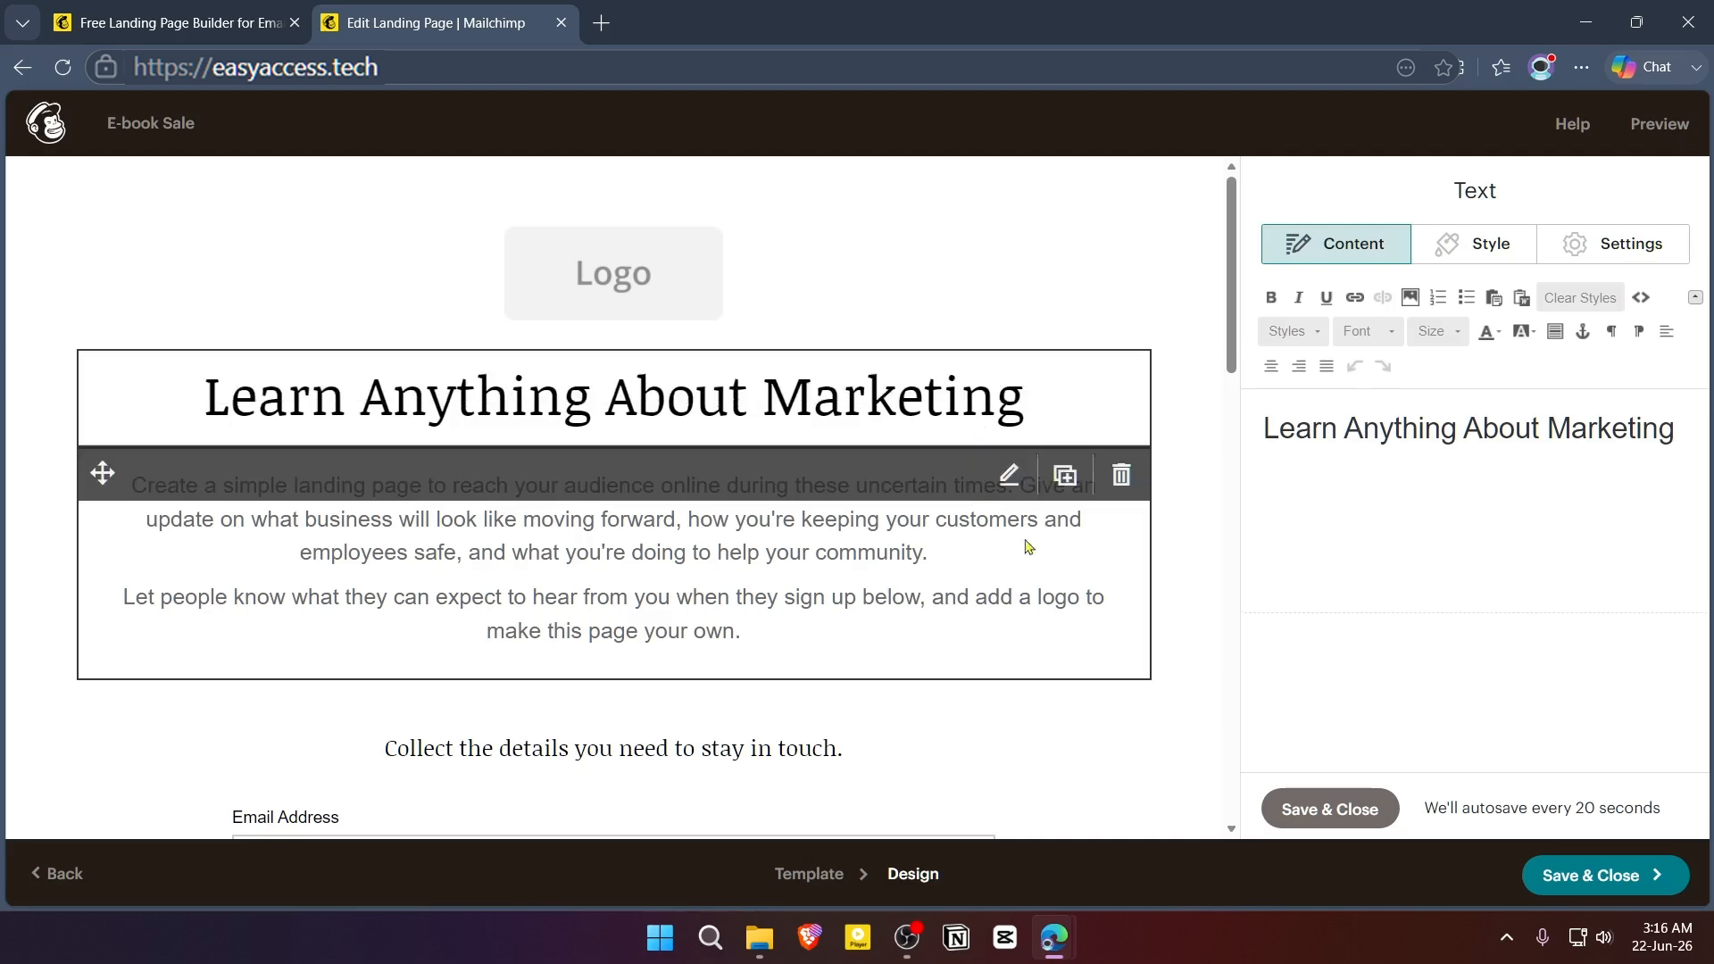
# - Replace the paragraph under the headline with "make better sales and be a sales expert through marketing knowledge and human psychology."
pyautogui.click(879, 564)
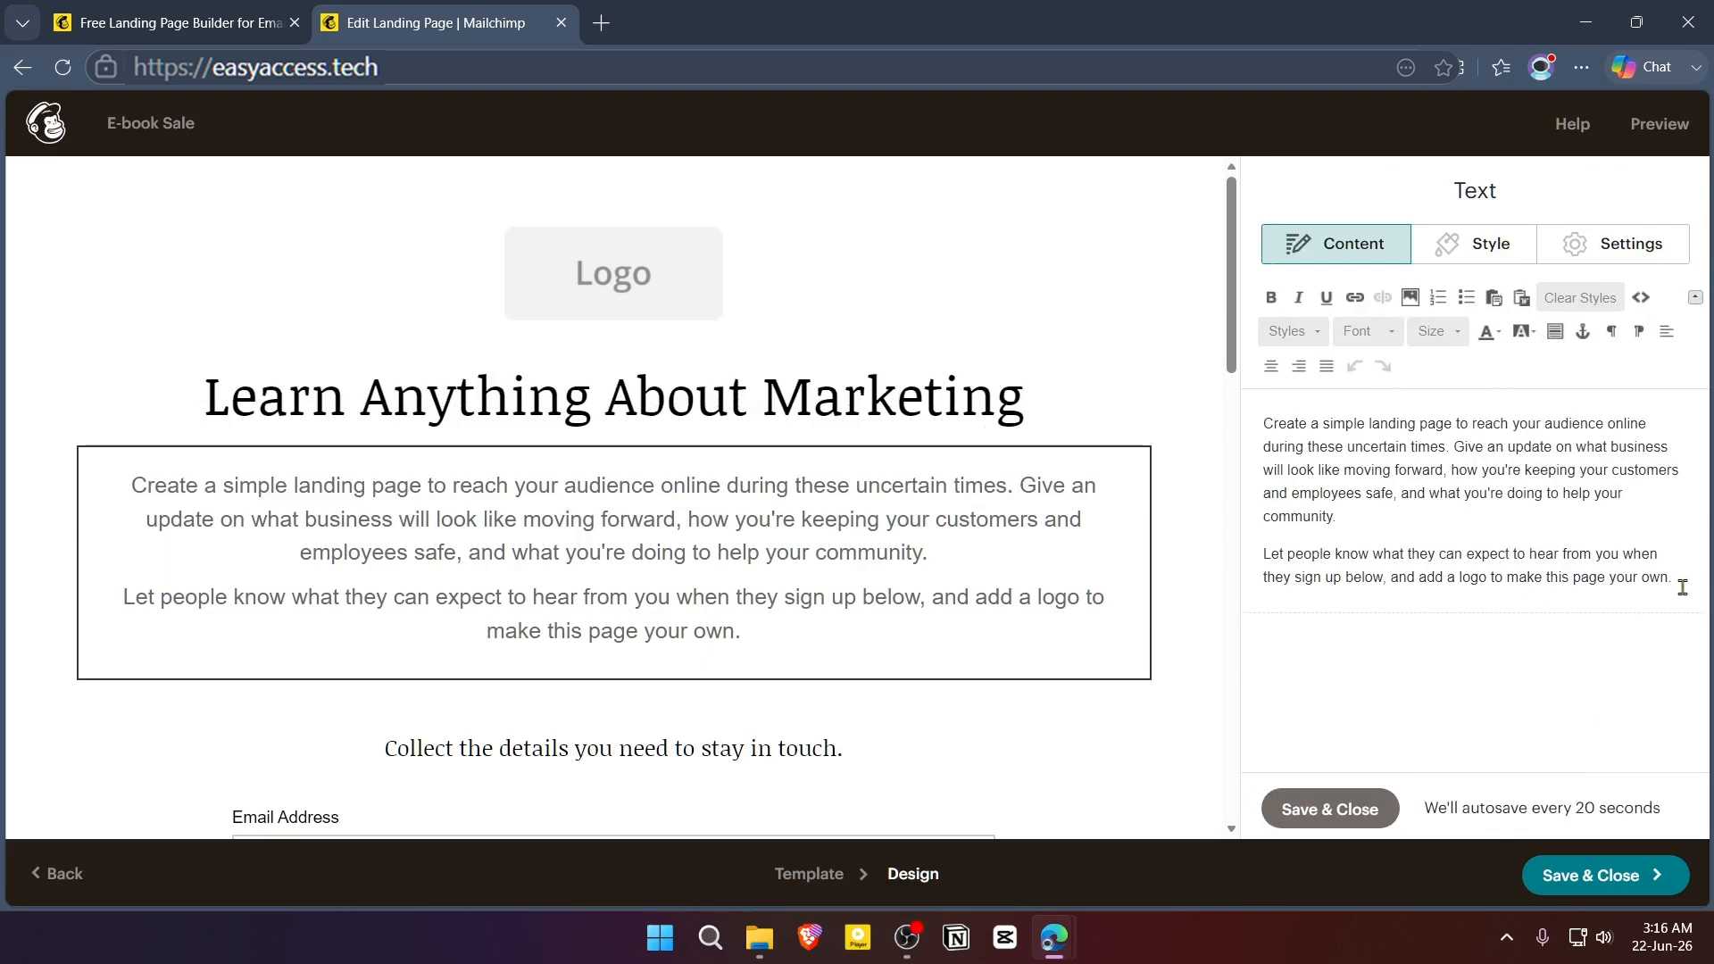
pyautogui.hotkey('ctrl', 'a')
pyautogui.write('make better sales and be a sales expert through marketing knowledge and human psychology.')
pyautogui.moveTo(1504, 447); pyautogui.dragTo(1263, 424)
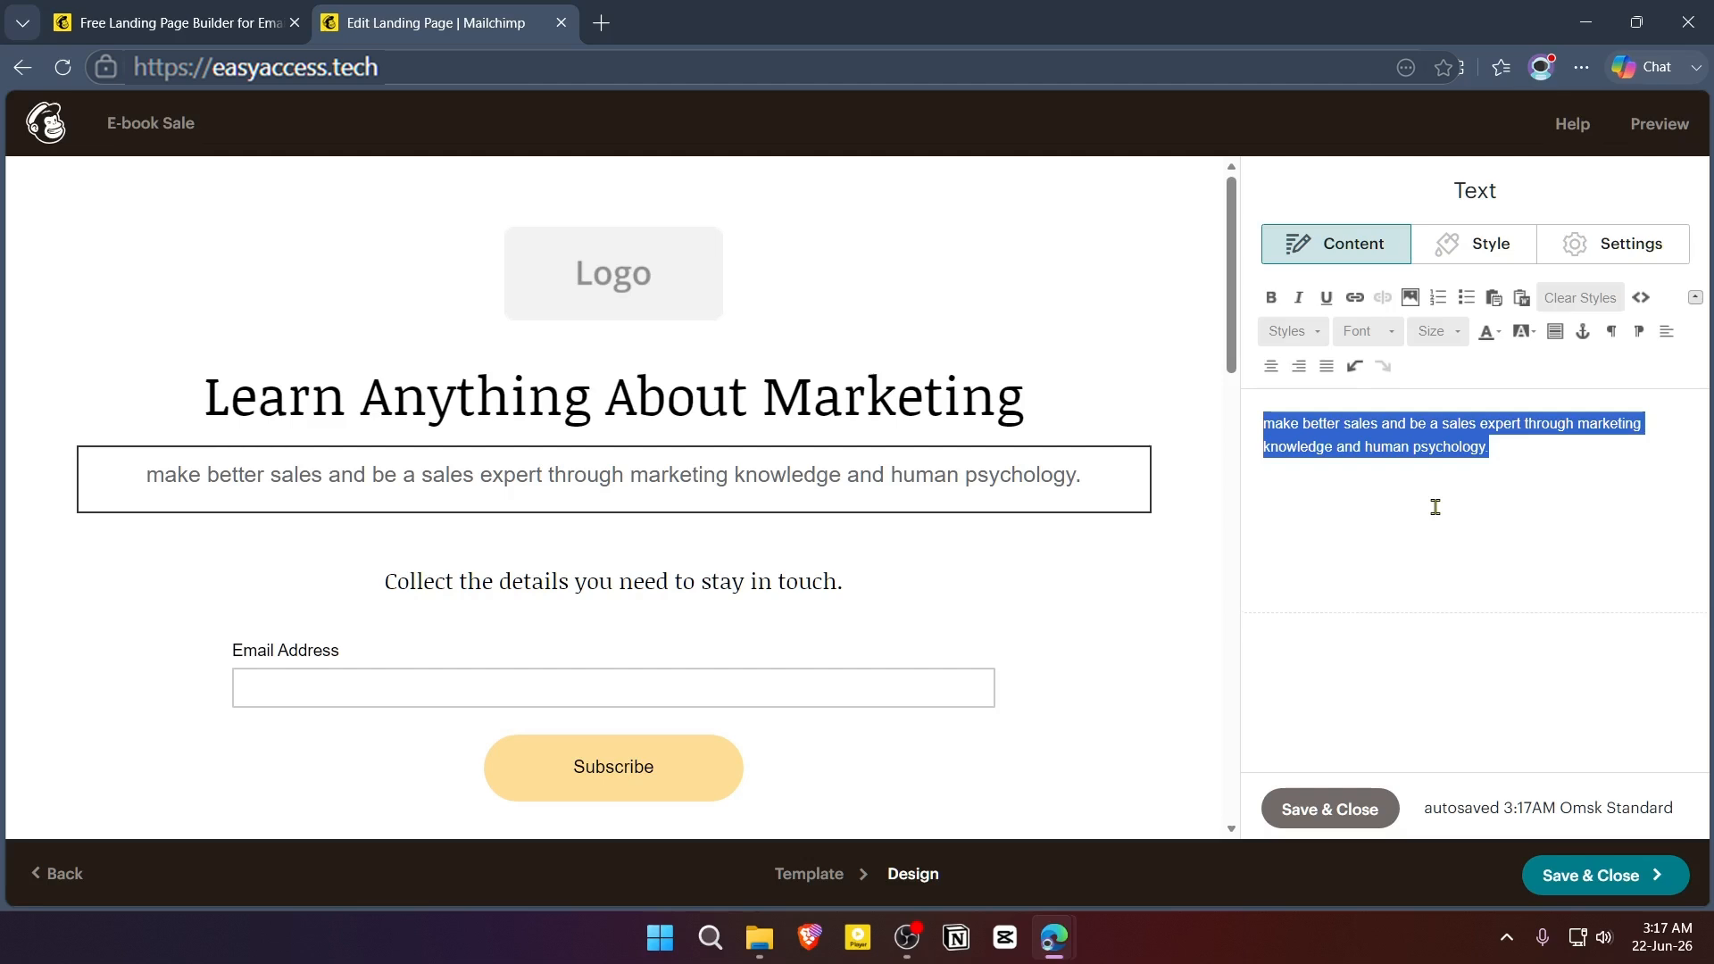
# - Replace the mug image in column 2 of the Image + Text block with the "Top 10 AI Designing Tool" thumbnail
pyautogui.scroll(-6, 1013, 401)
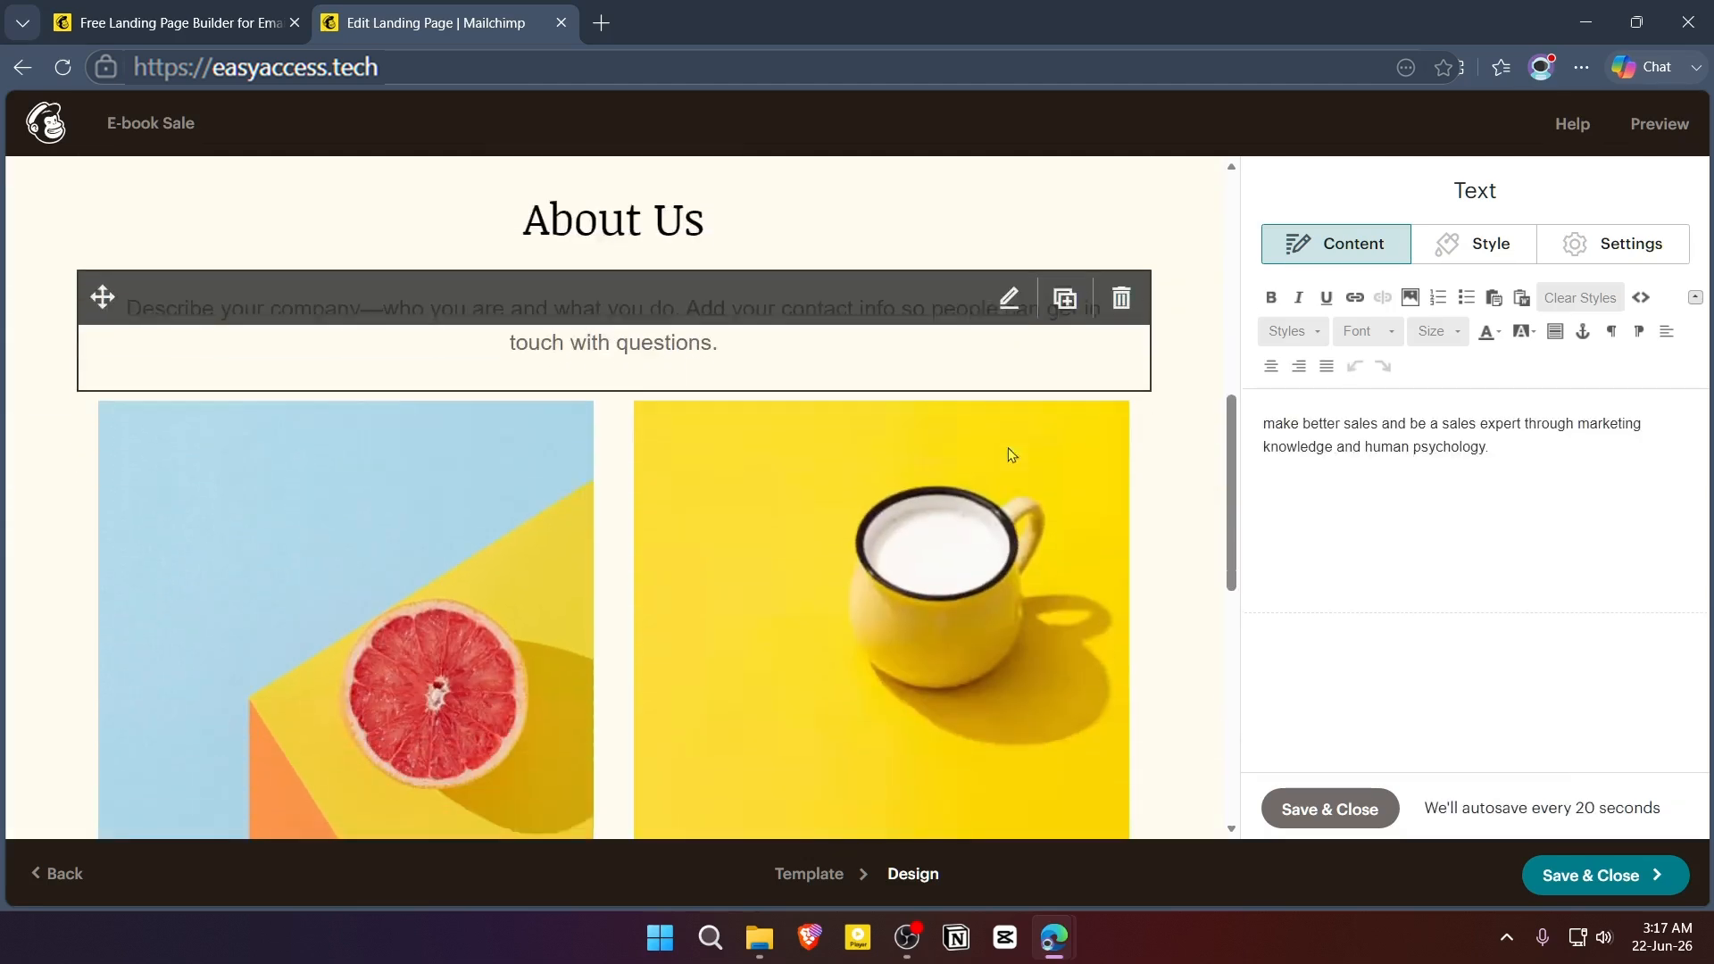
pyautogui.click(991, 593)
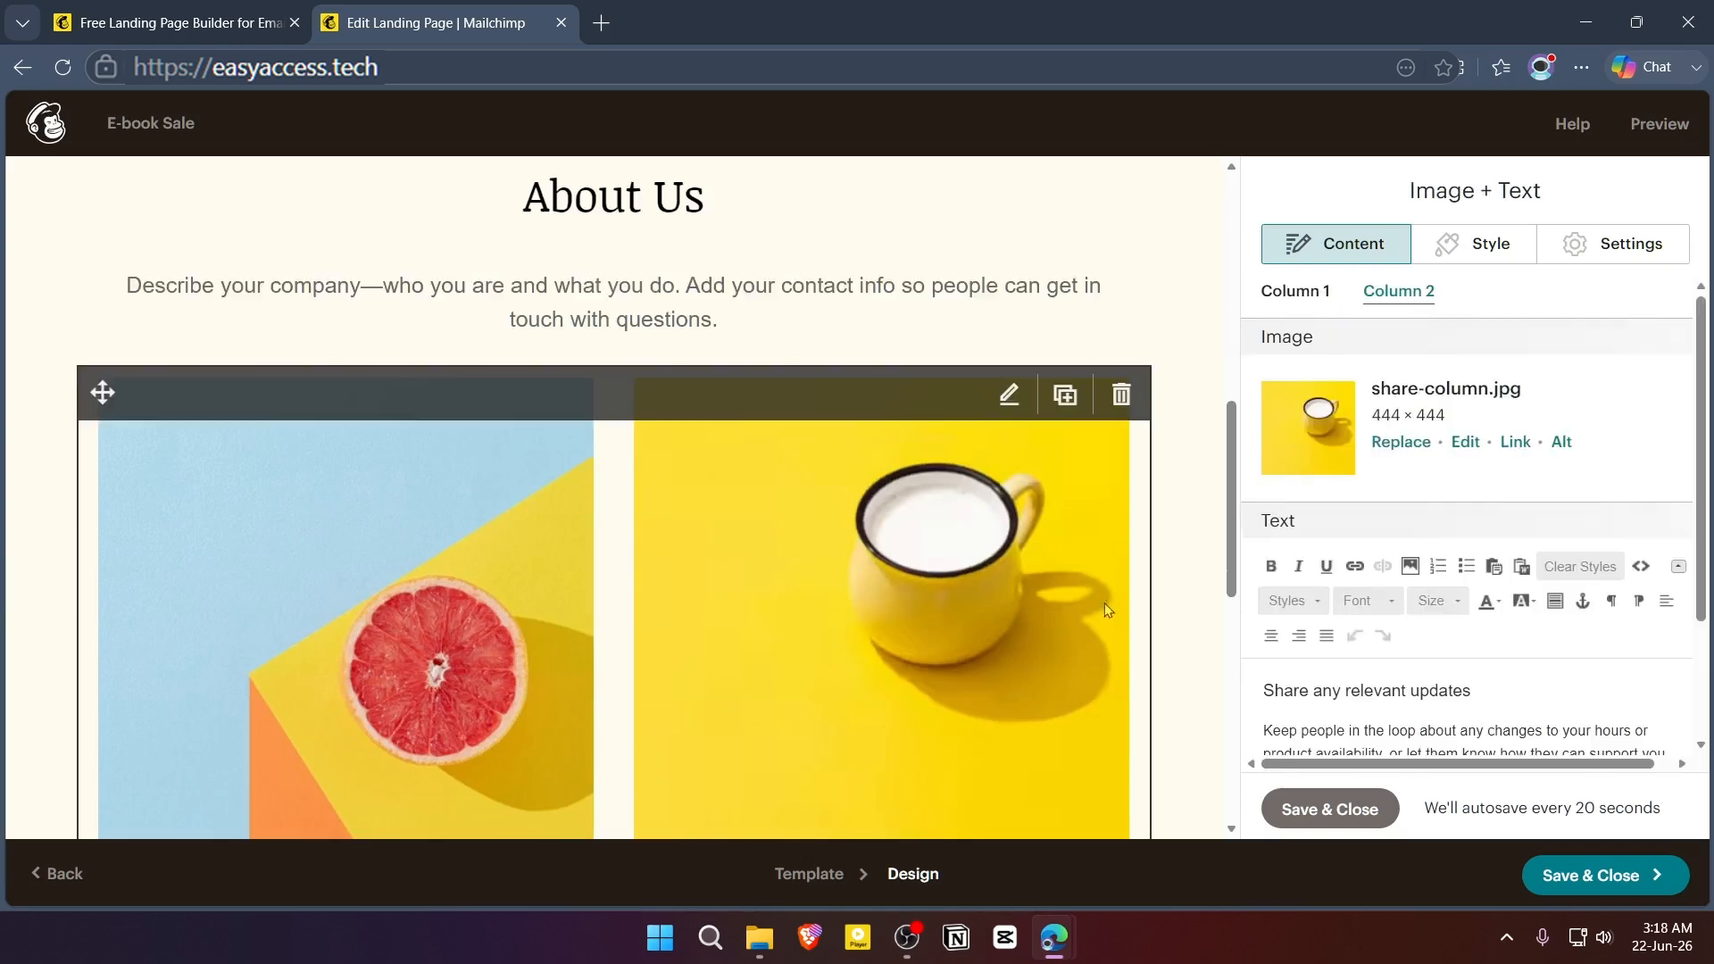
pyautogui.click(1403, 444)
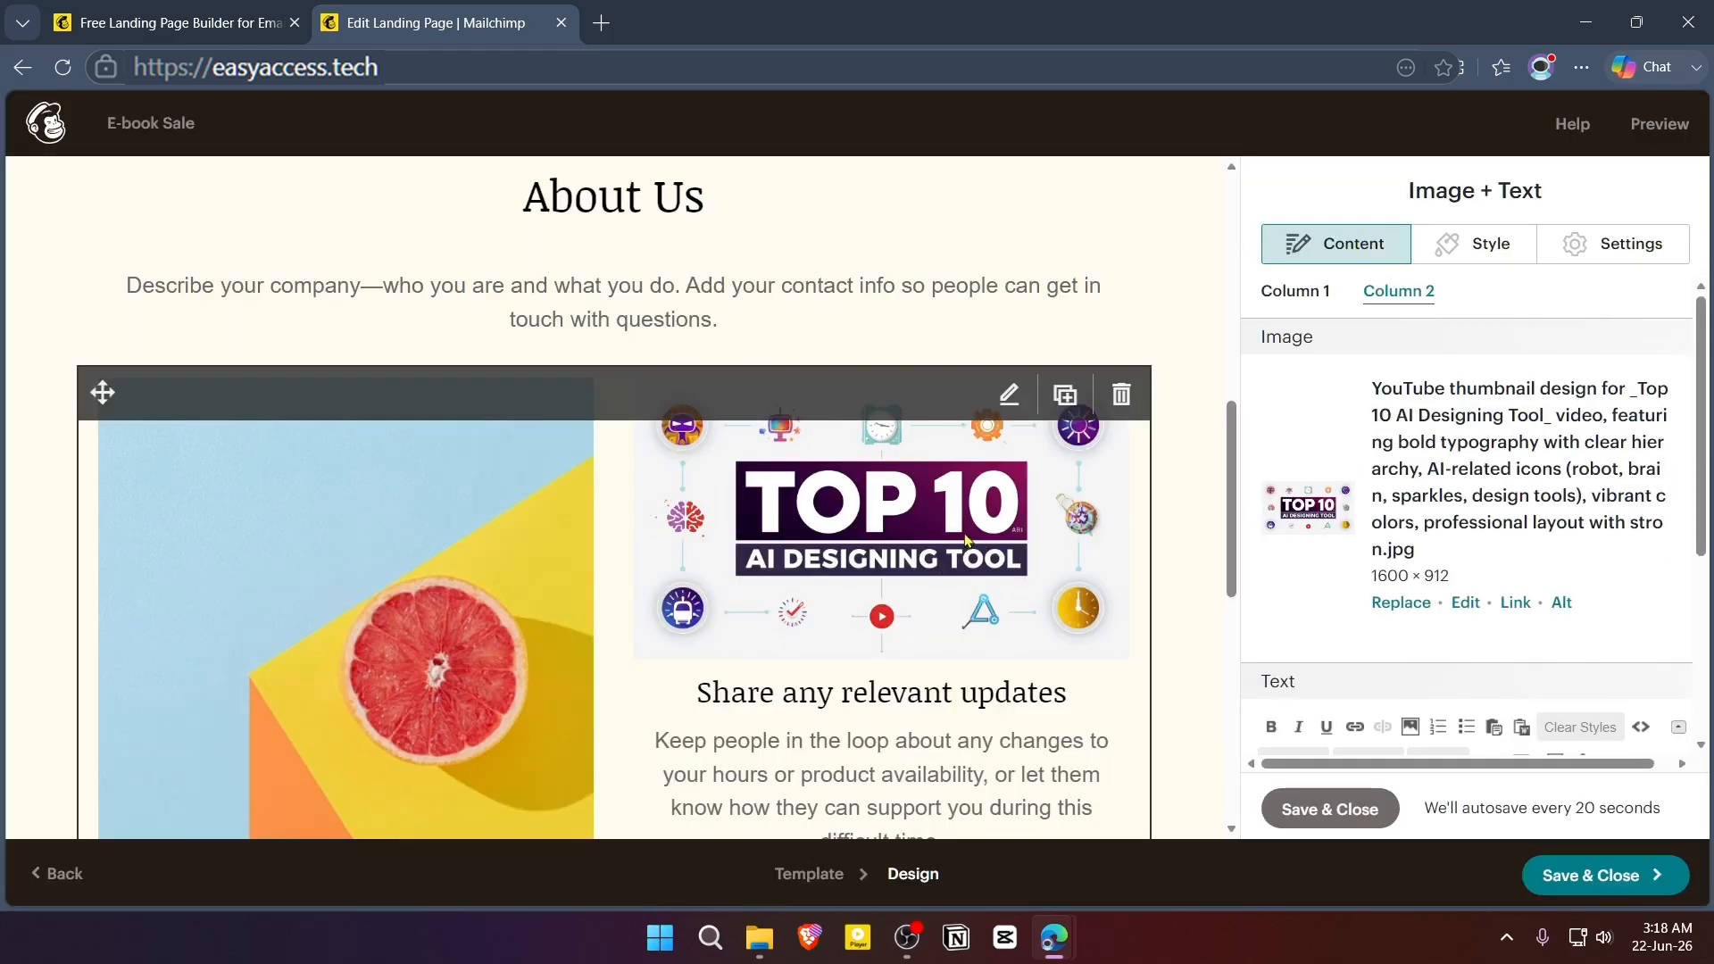
# - Add the First Name and Last Name fields to the signup form block
pyautogui.scroll(-1, 973, 541)
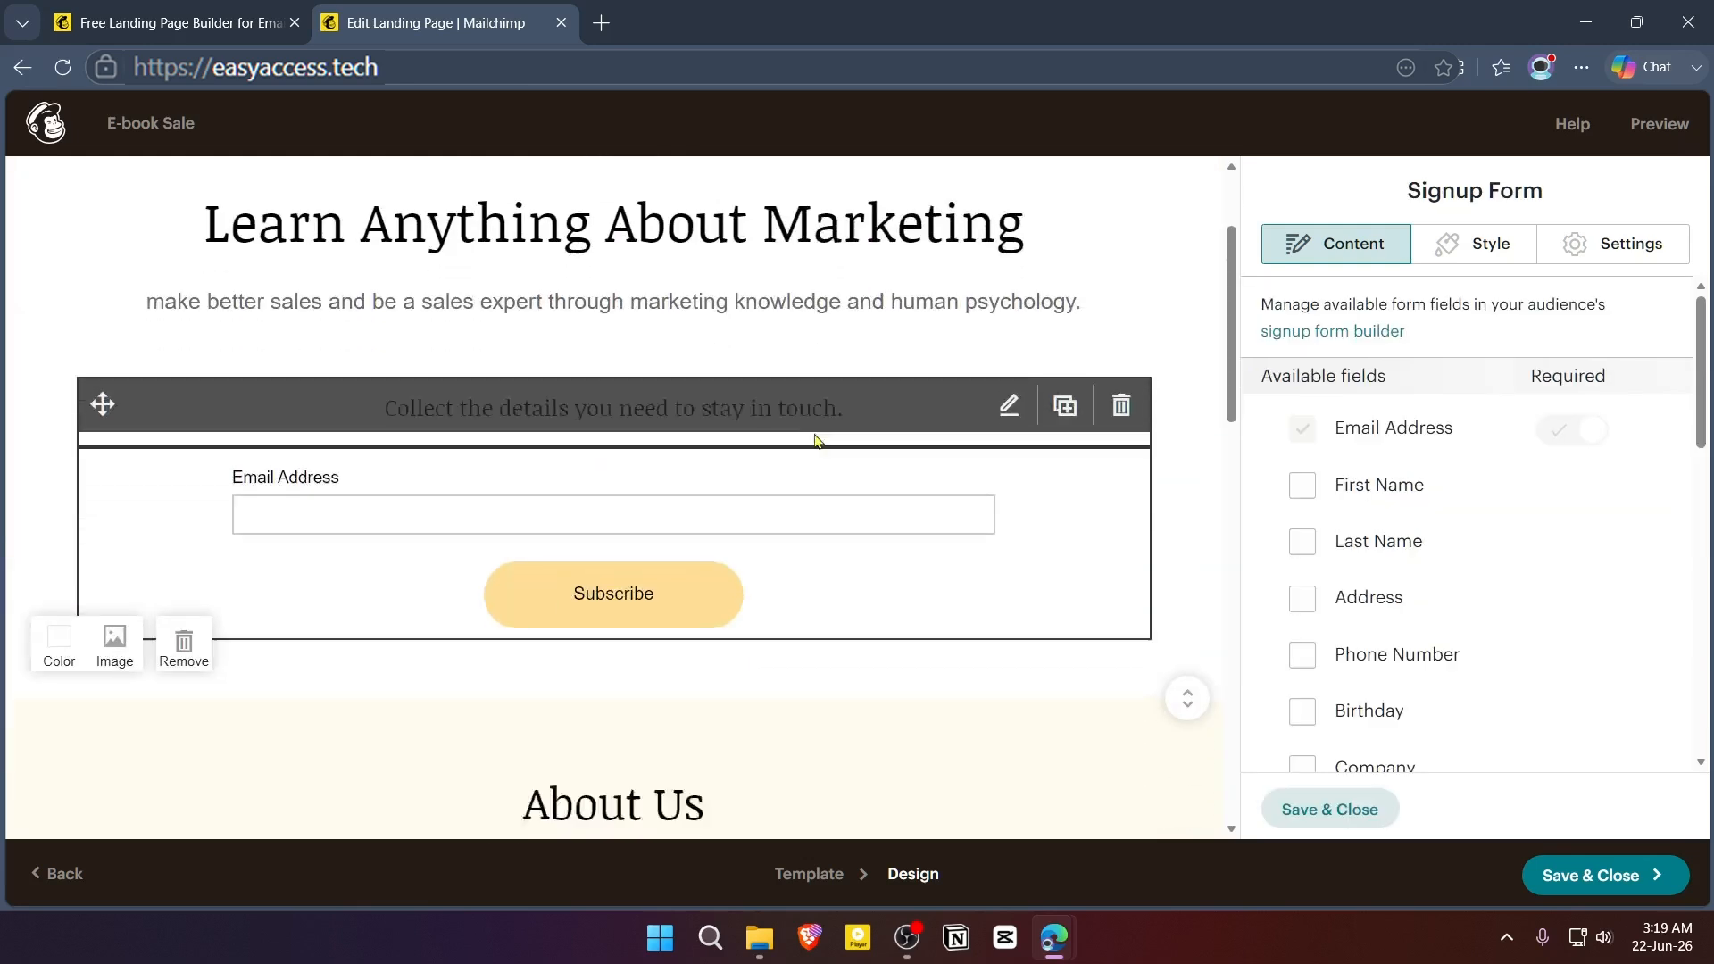
pyautogui.scroll(-1, 651, 570)
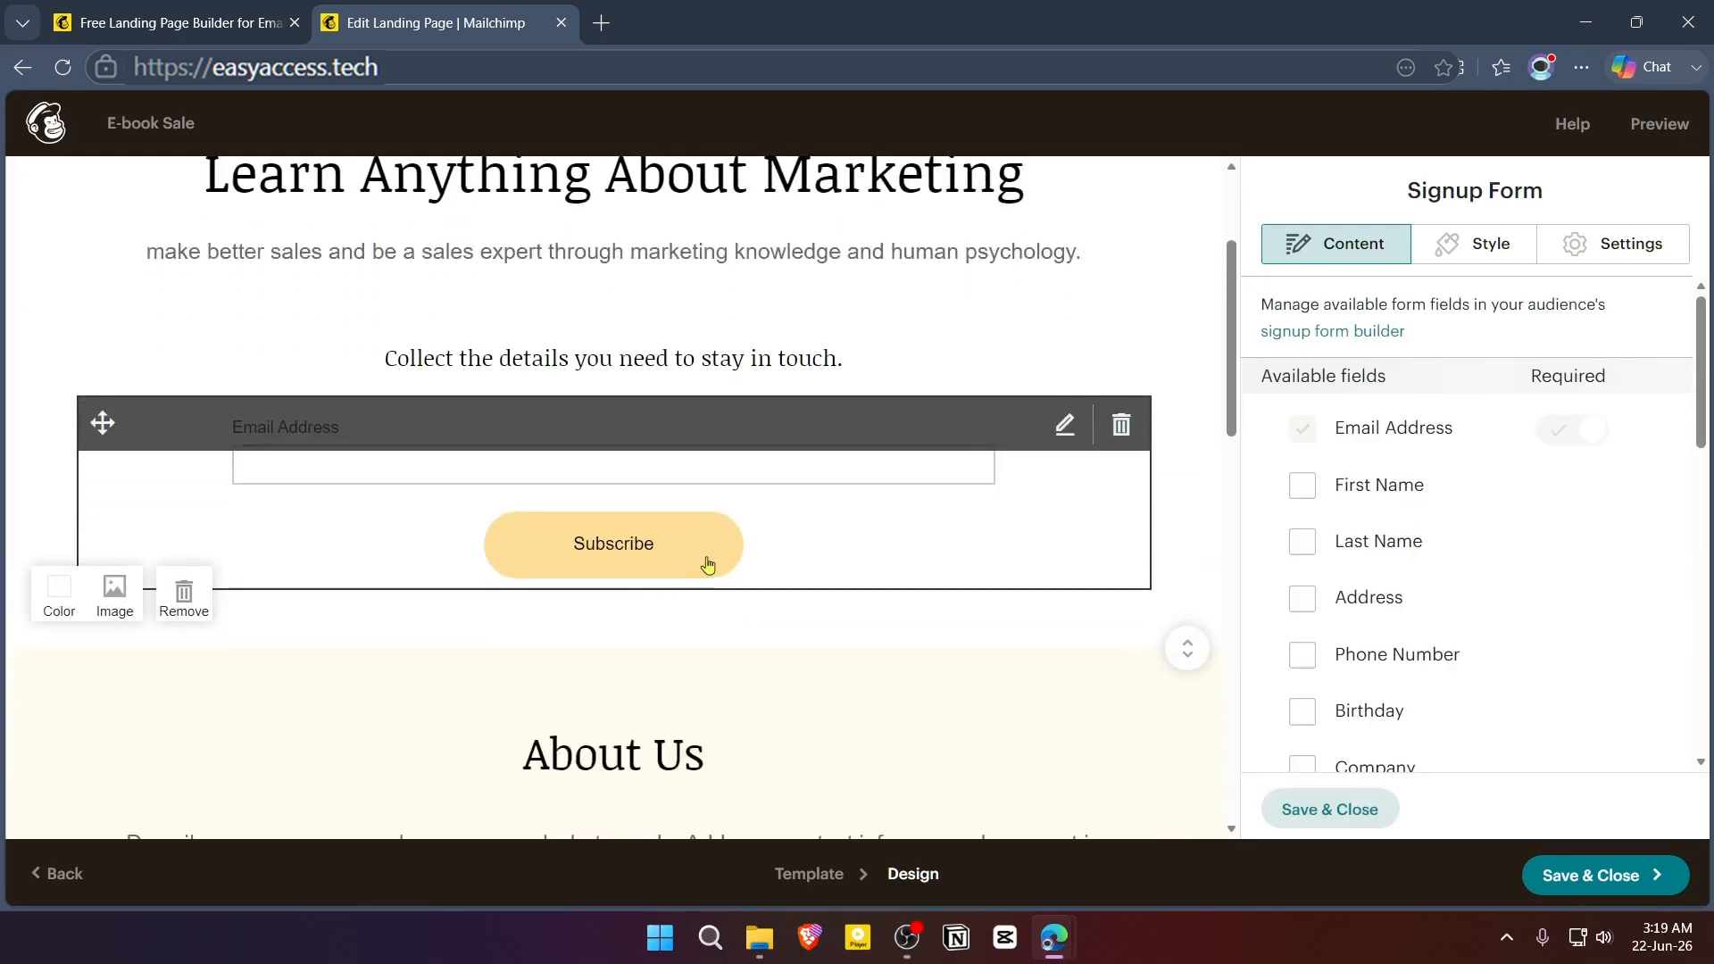
pyautogui.scroll(-1, 882, 498)
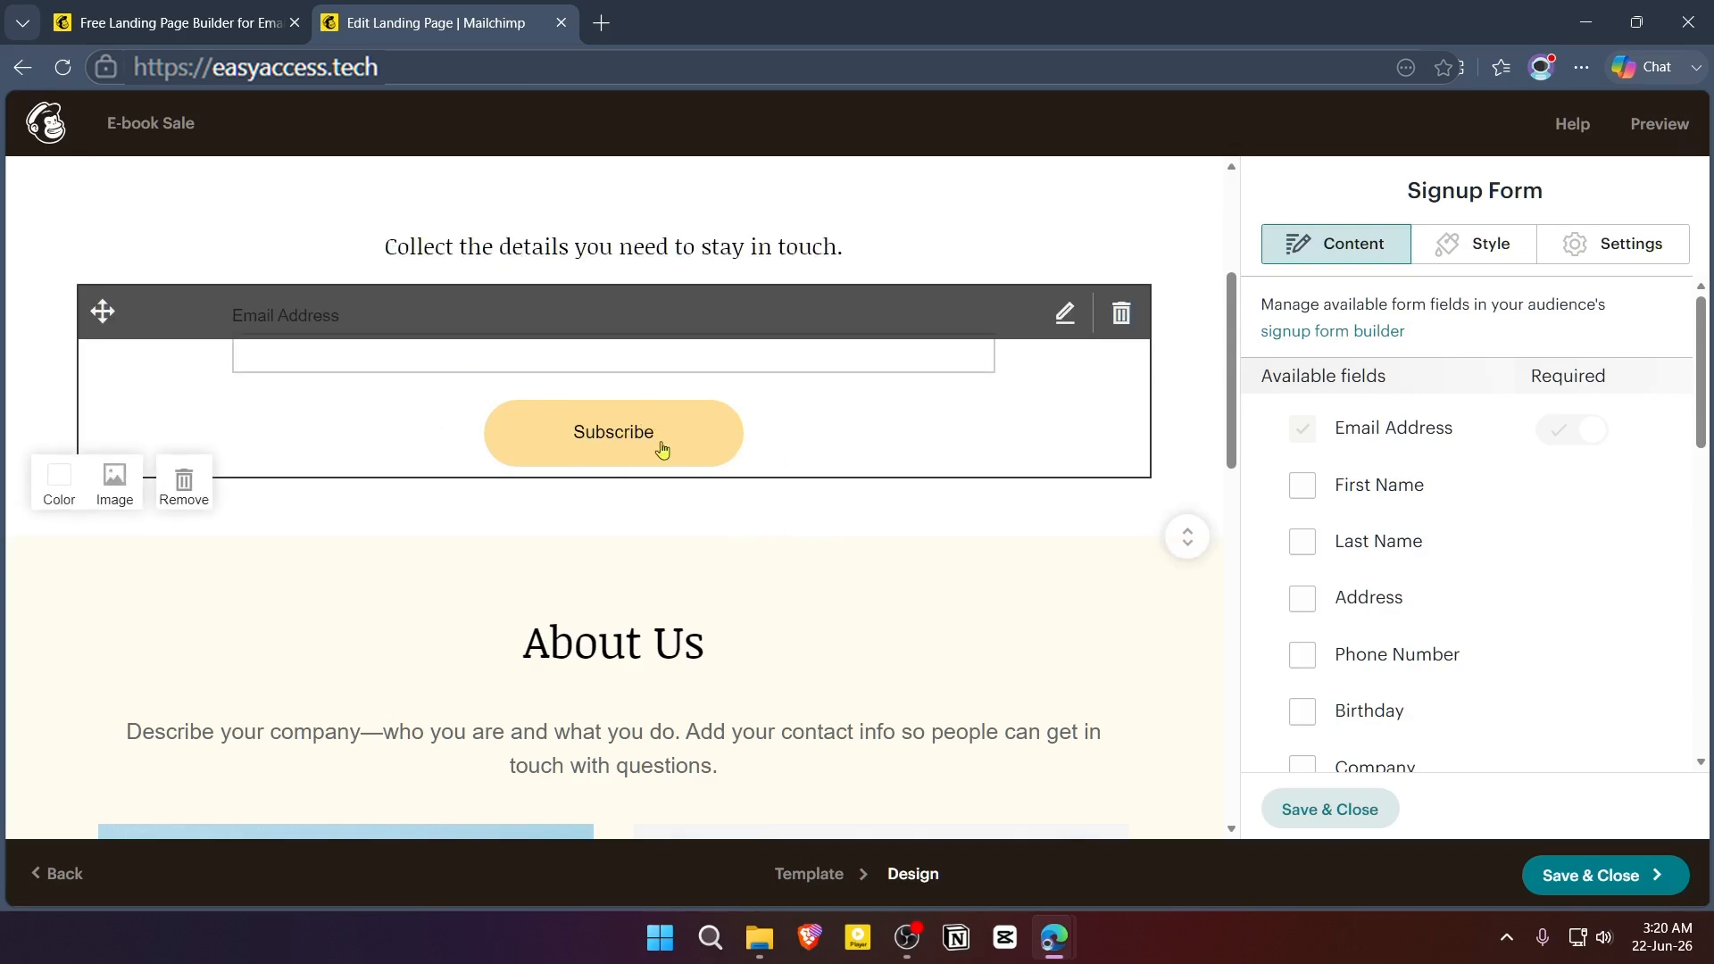
pyautogui.click(493, 367)
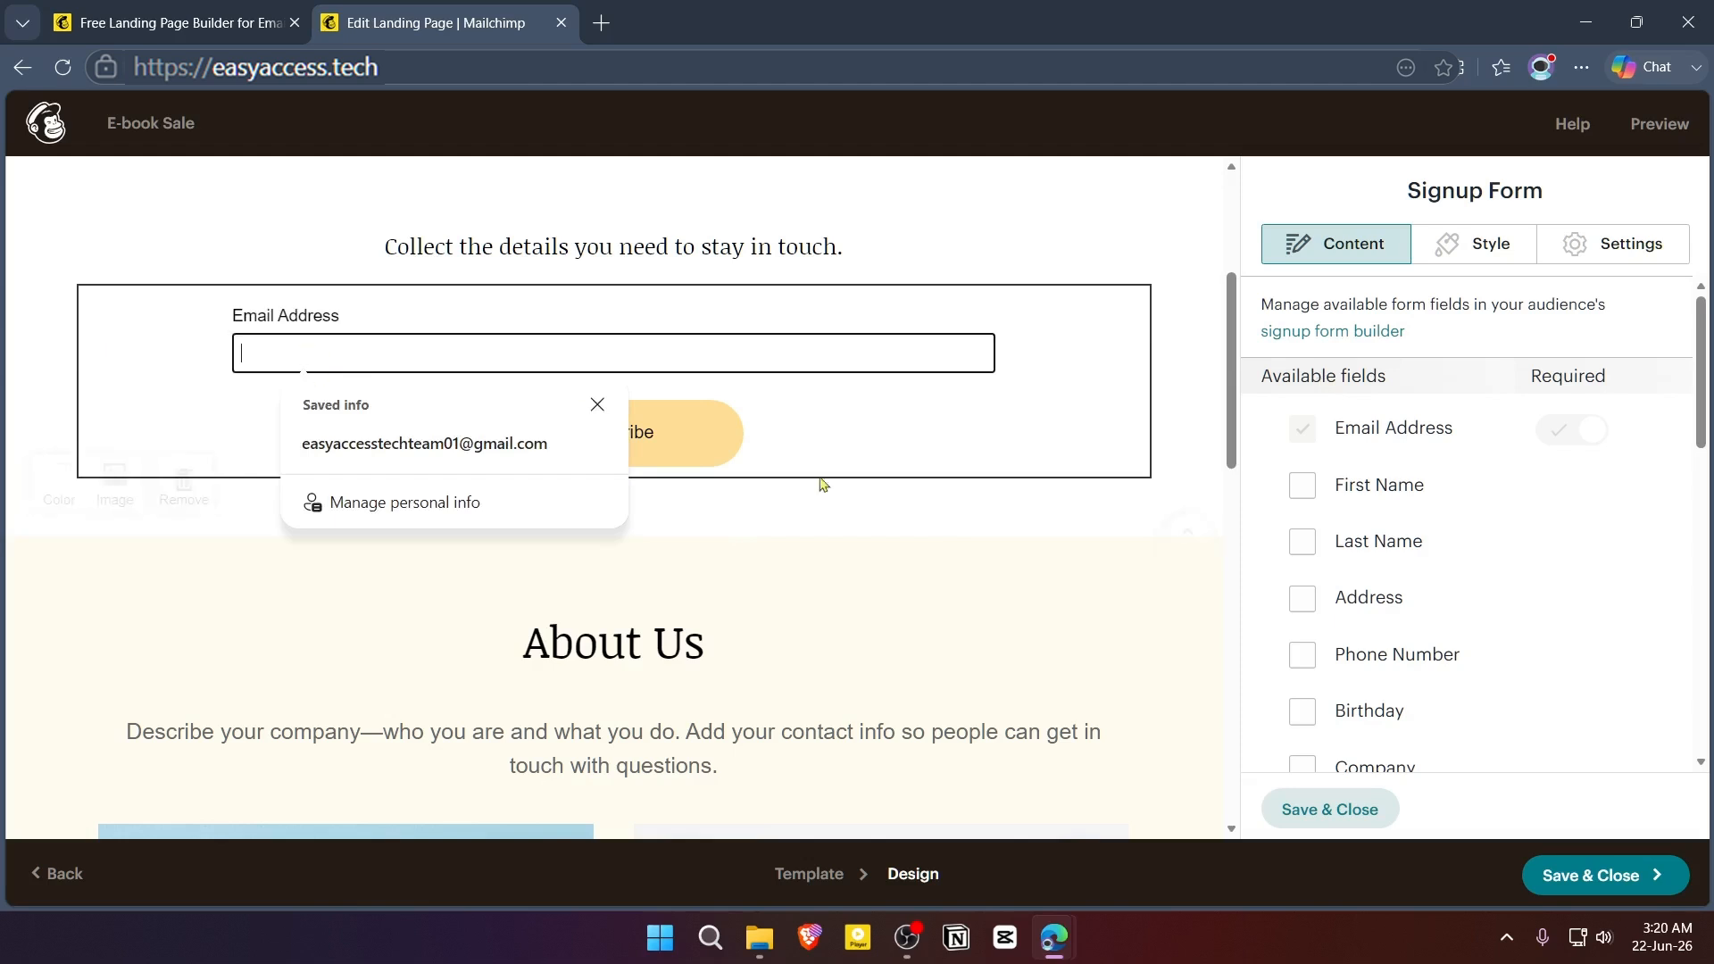
pyautogui.click(1353, 373)
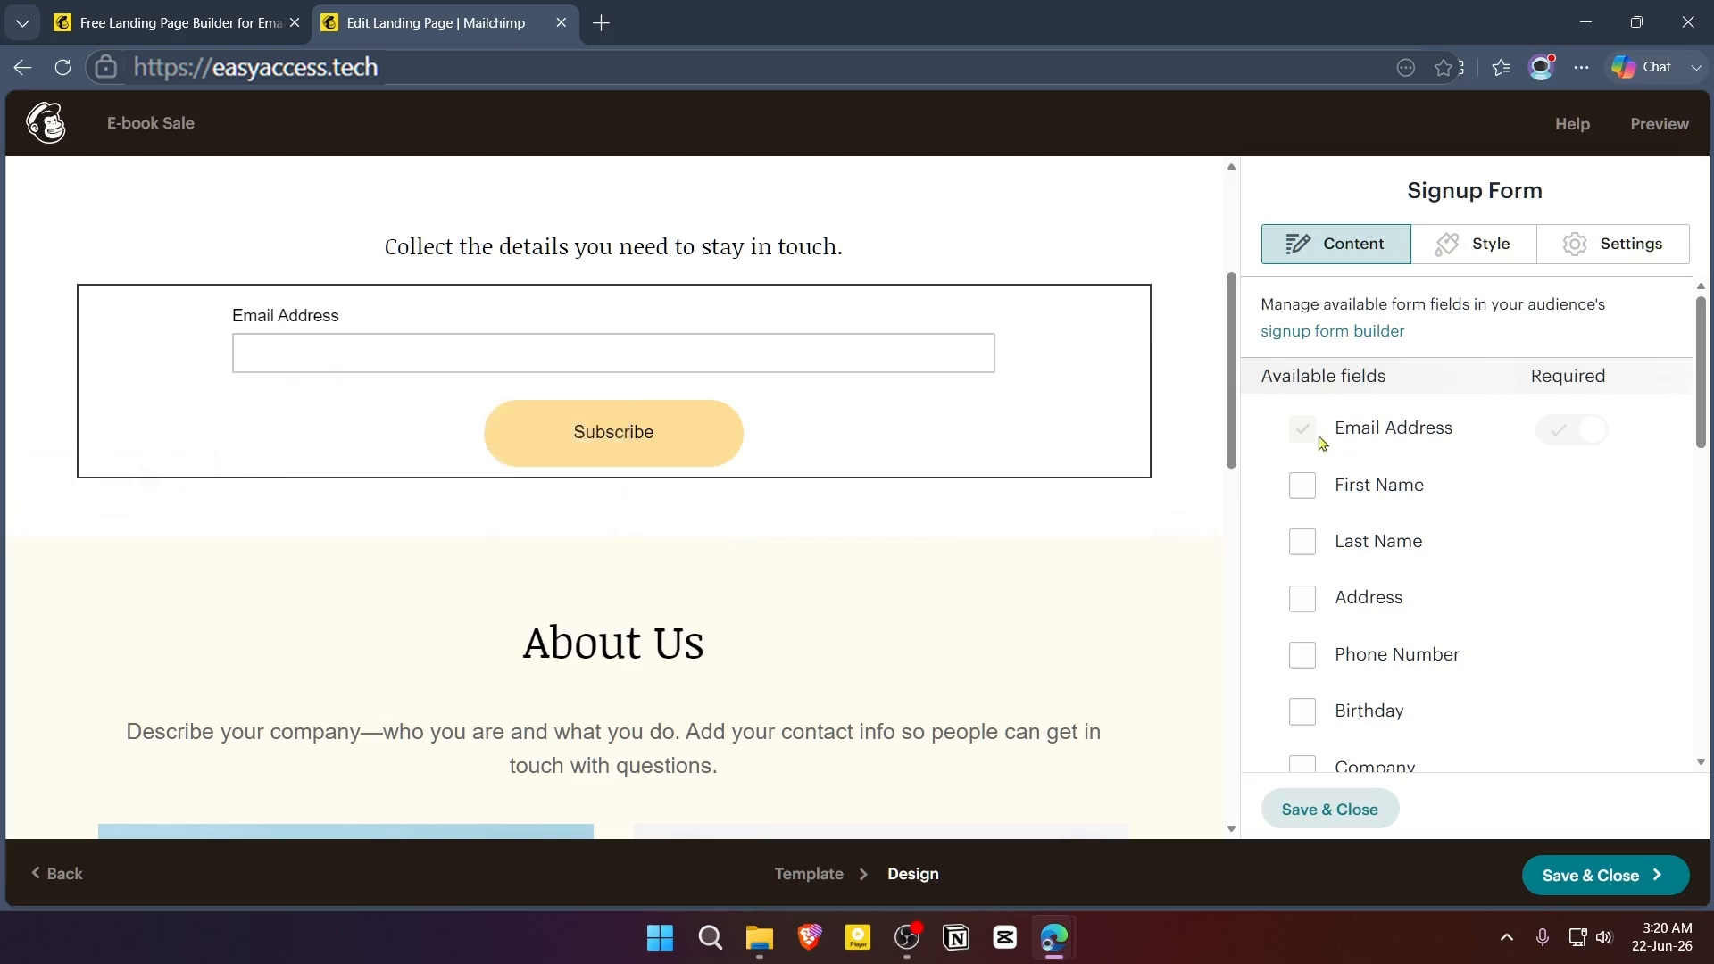
pyautogui.click(1303, 486)
pyautogui.click(1302, 542)
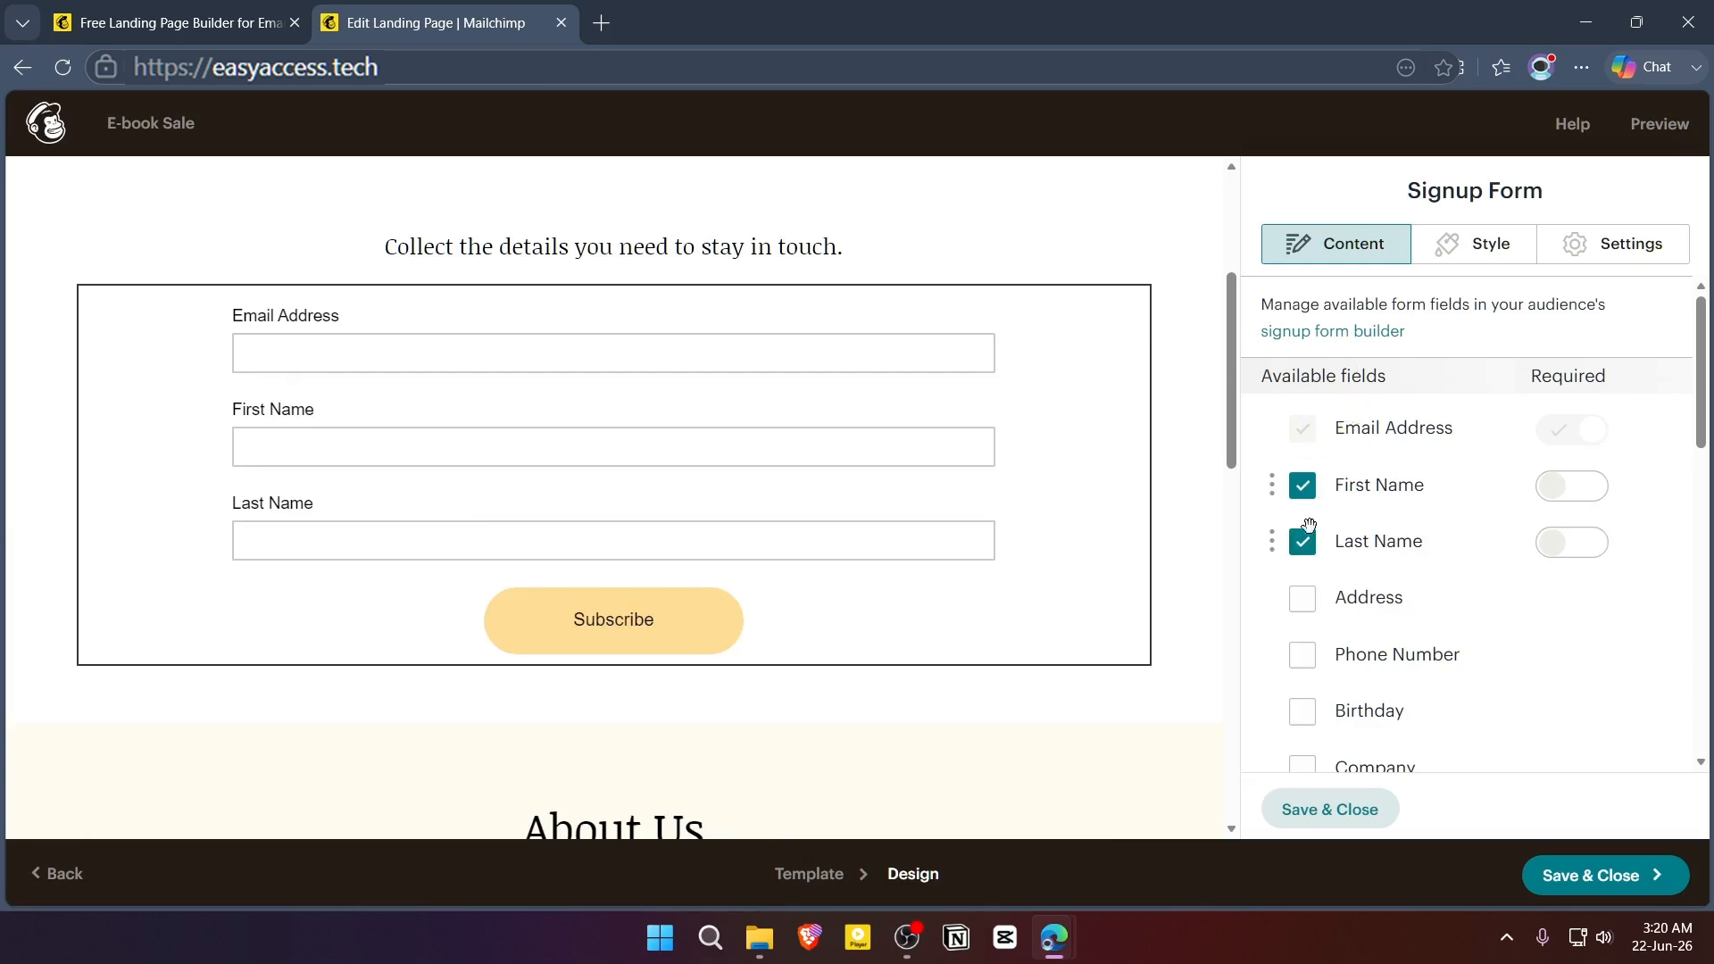
# - Reorder the signup form fields so First Name and Last Name come before Email Address
pyautogui.click(410, 367)
pyautogui.moveTo(1272, 486); pyautogui.dragTo(1278, 418)
pyautogui.moveTo(1272, 542); pyautogui.dragTo(1360, 438)
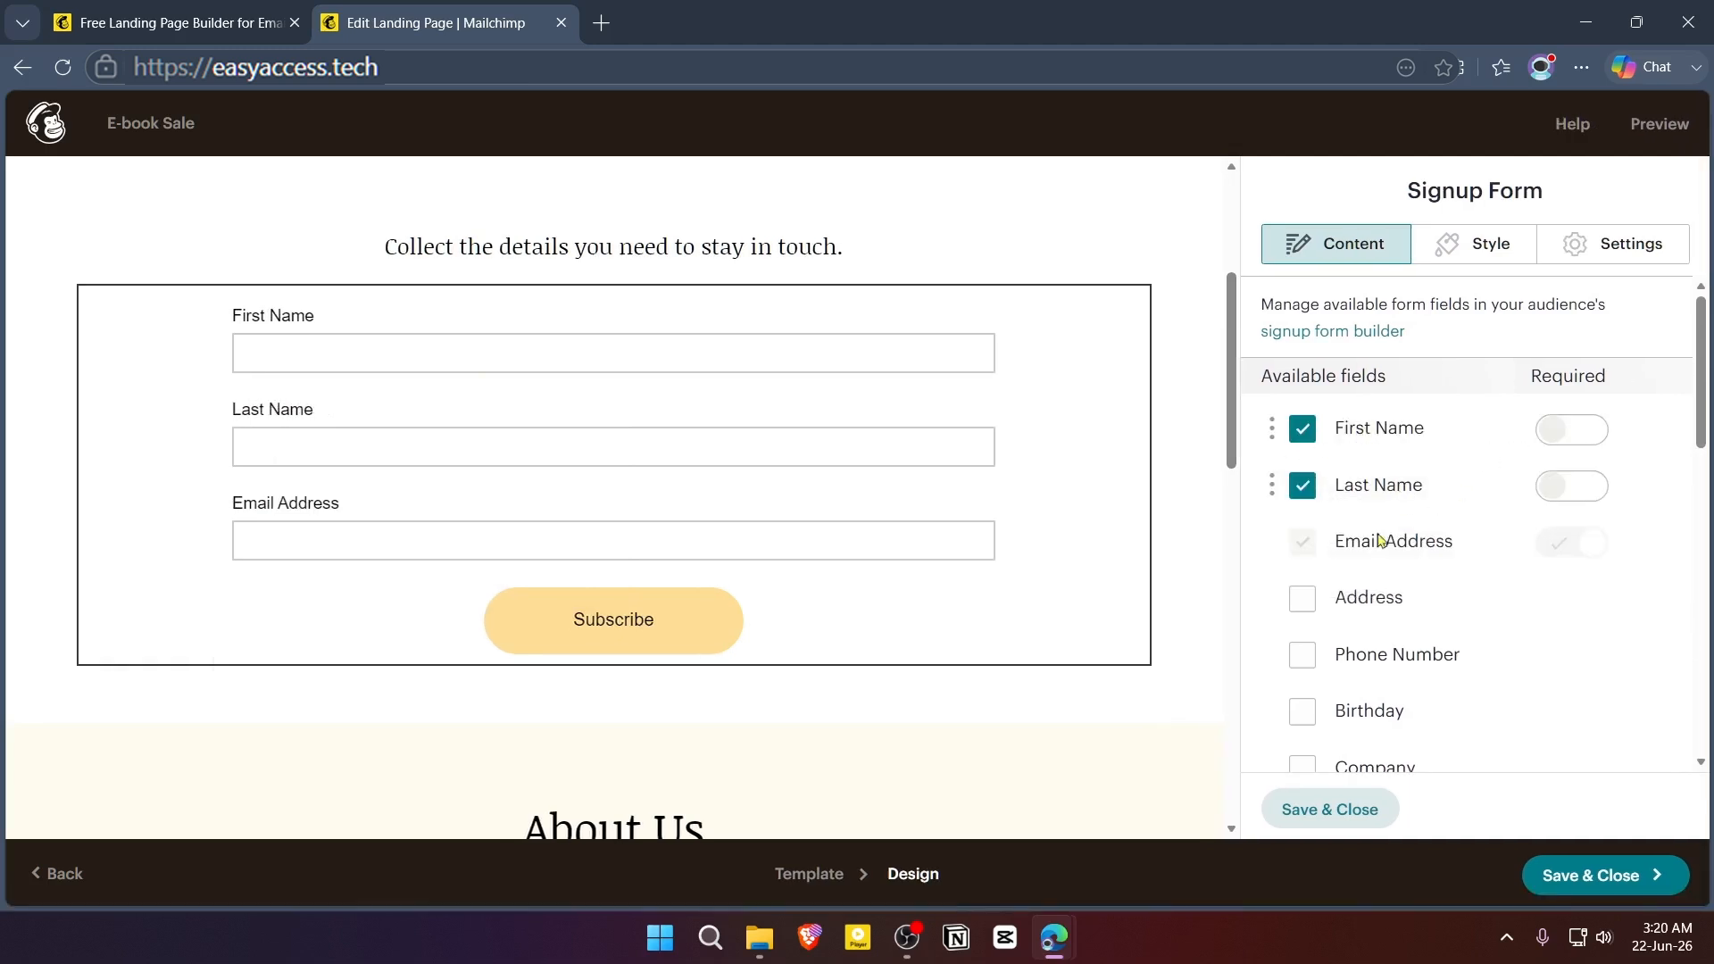
# - Set the signup form's button text to "Get The E-book", keep Confirmation message as the destination, and save the block
pyautogui.scroll(-8, 1400, 490)
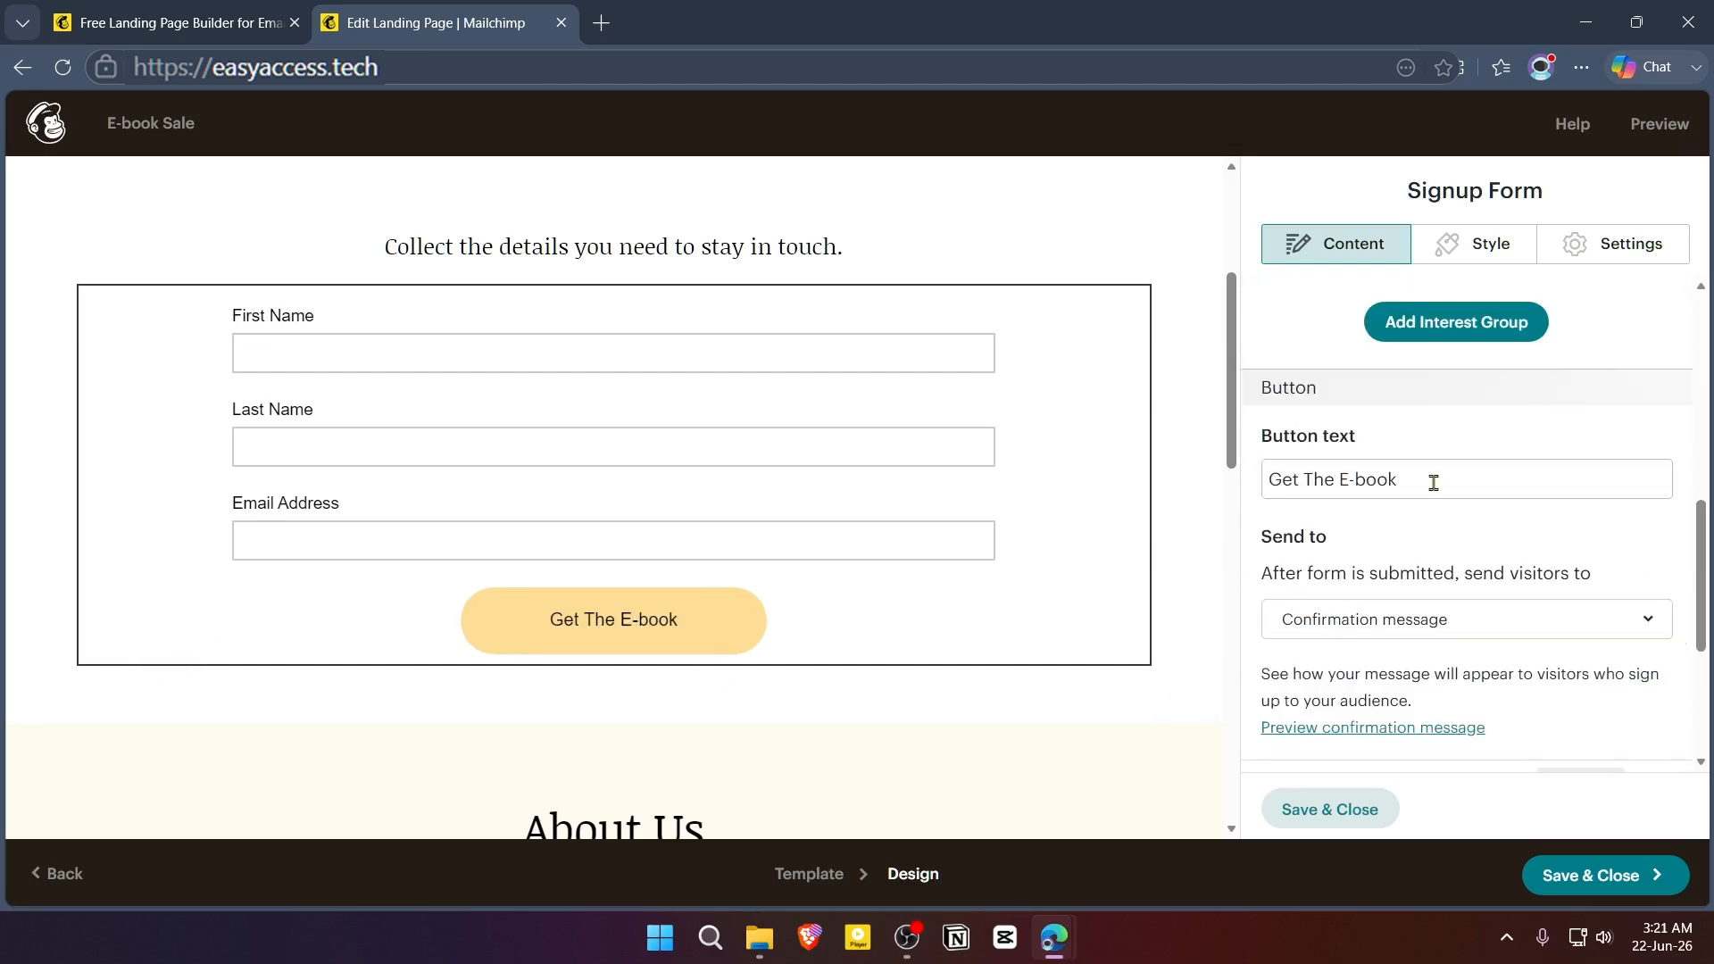
pyautogui.scroll(-2, 1464, 509)
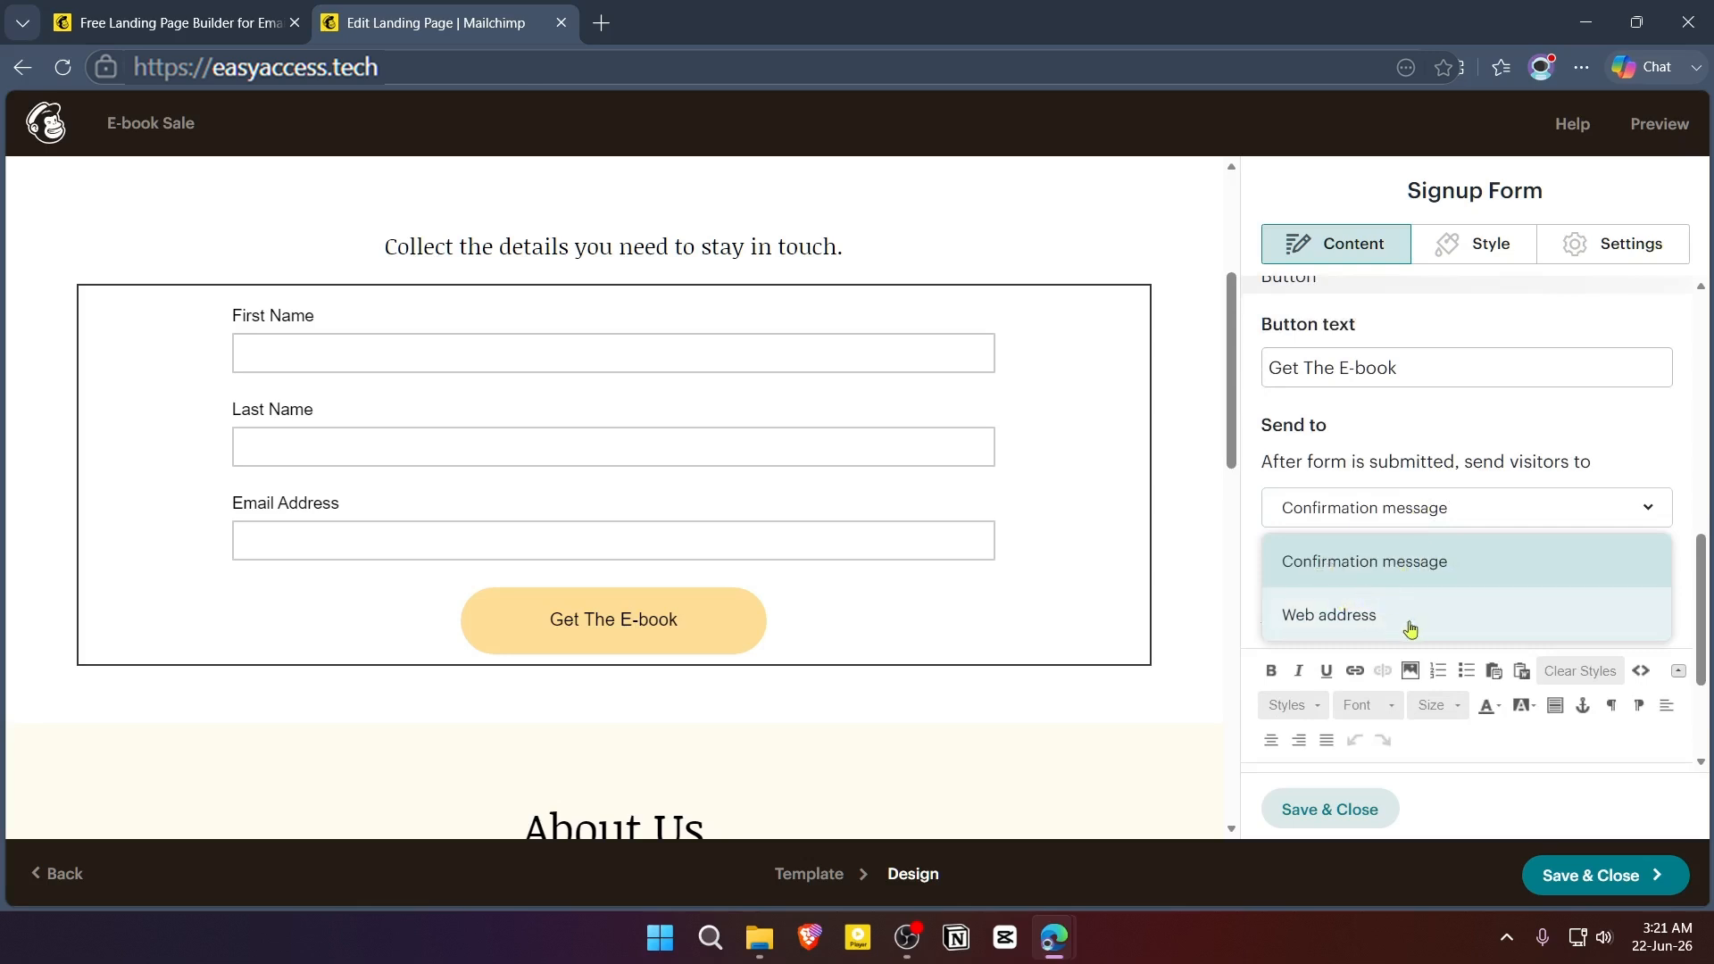
pyautogui.click(1497, 755)
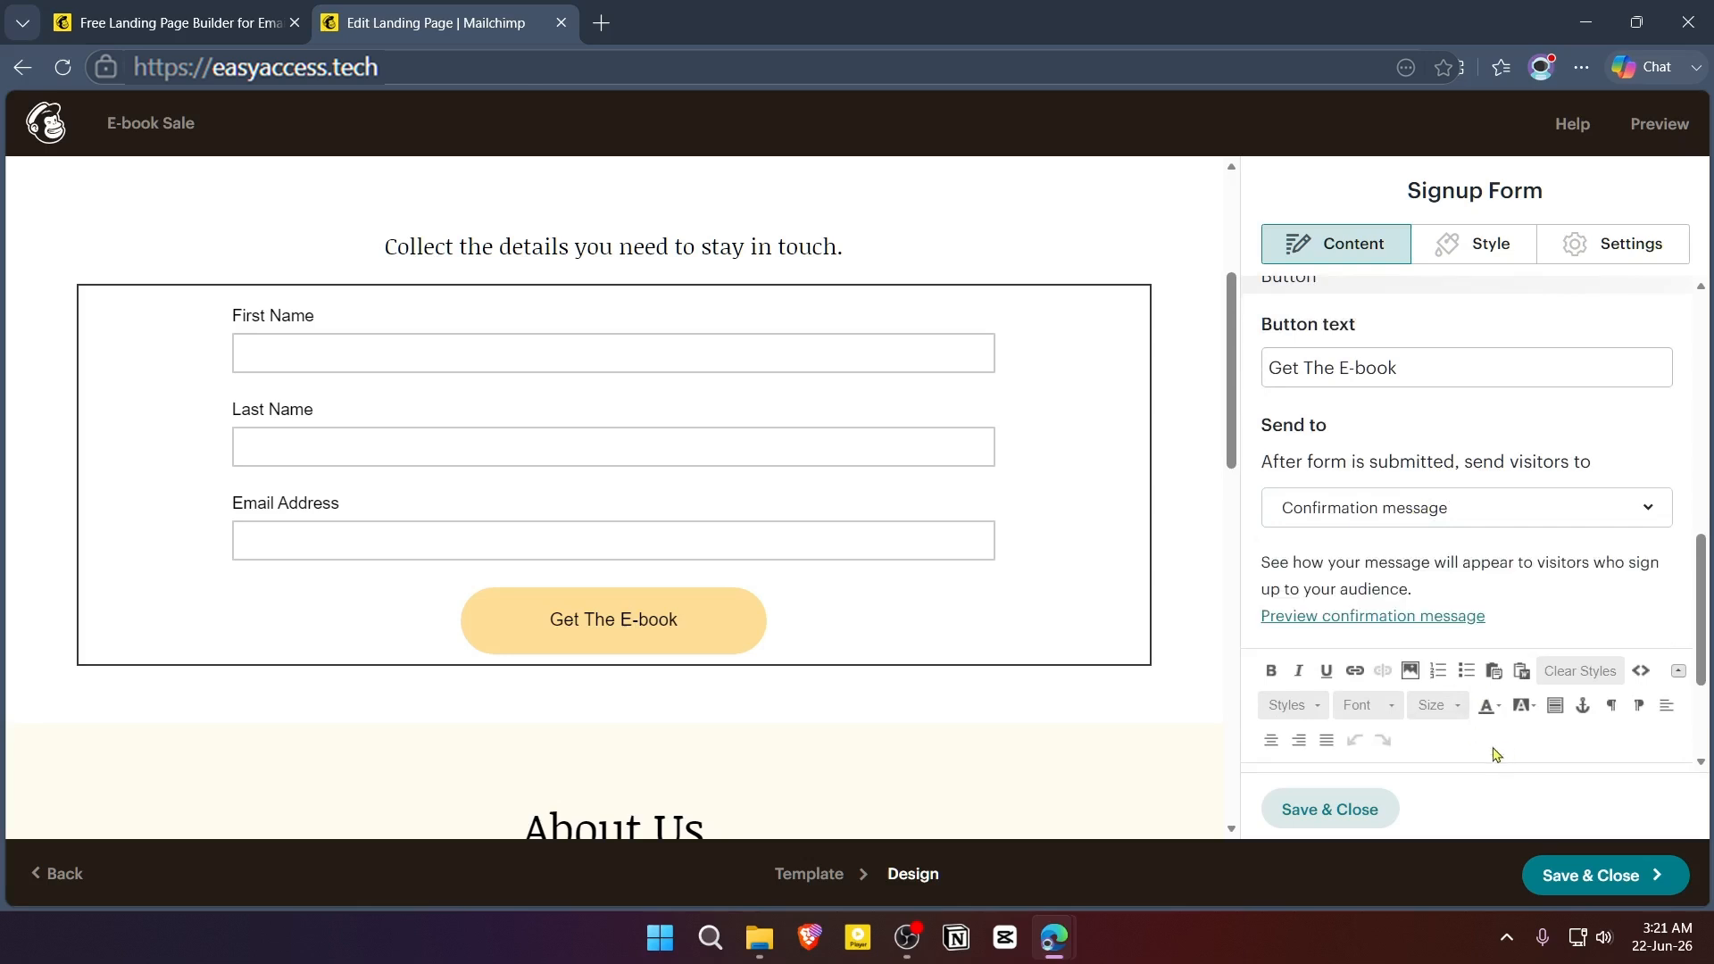
pyautogui.click(1346, 816)
# - Open the logo image block and reduce its display size to just below 100%
pyautogui.scroll(4, 919, 658)
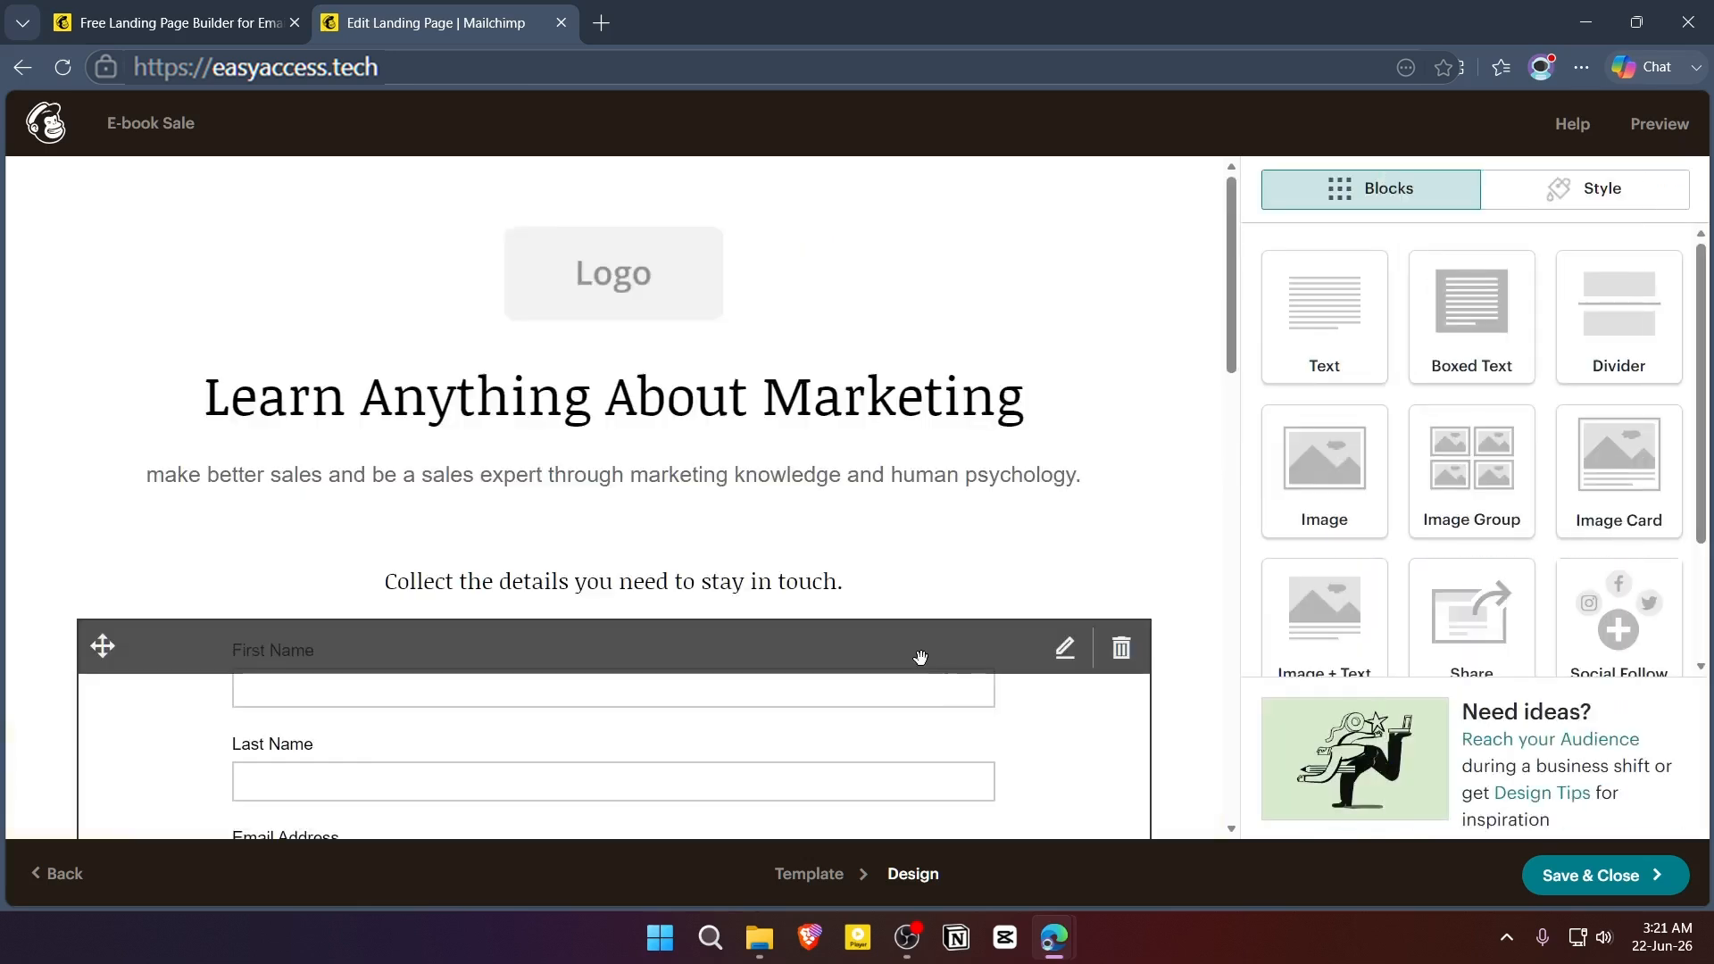
pyautogui.click(627, 284)
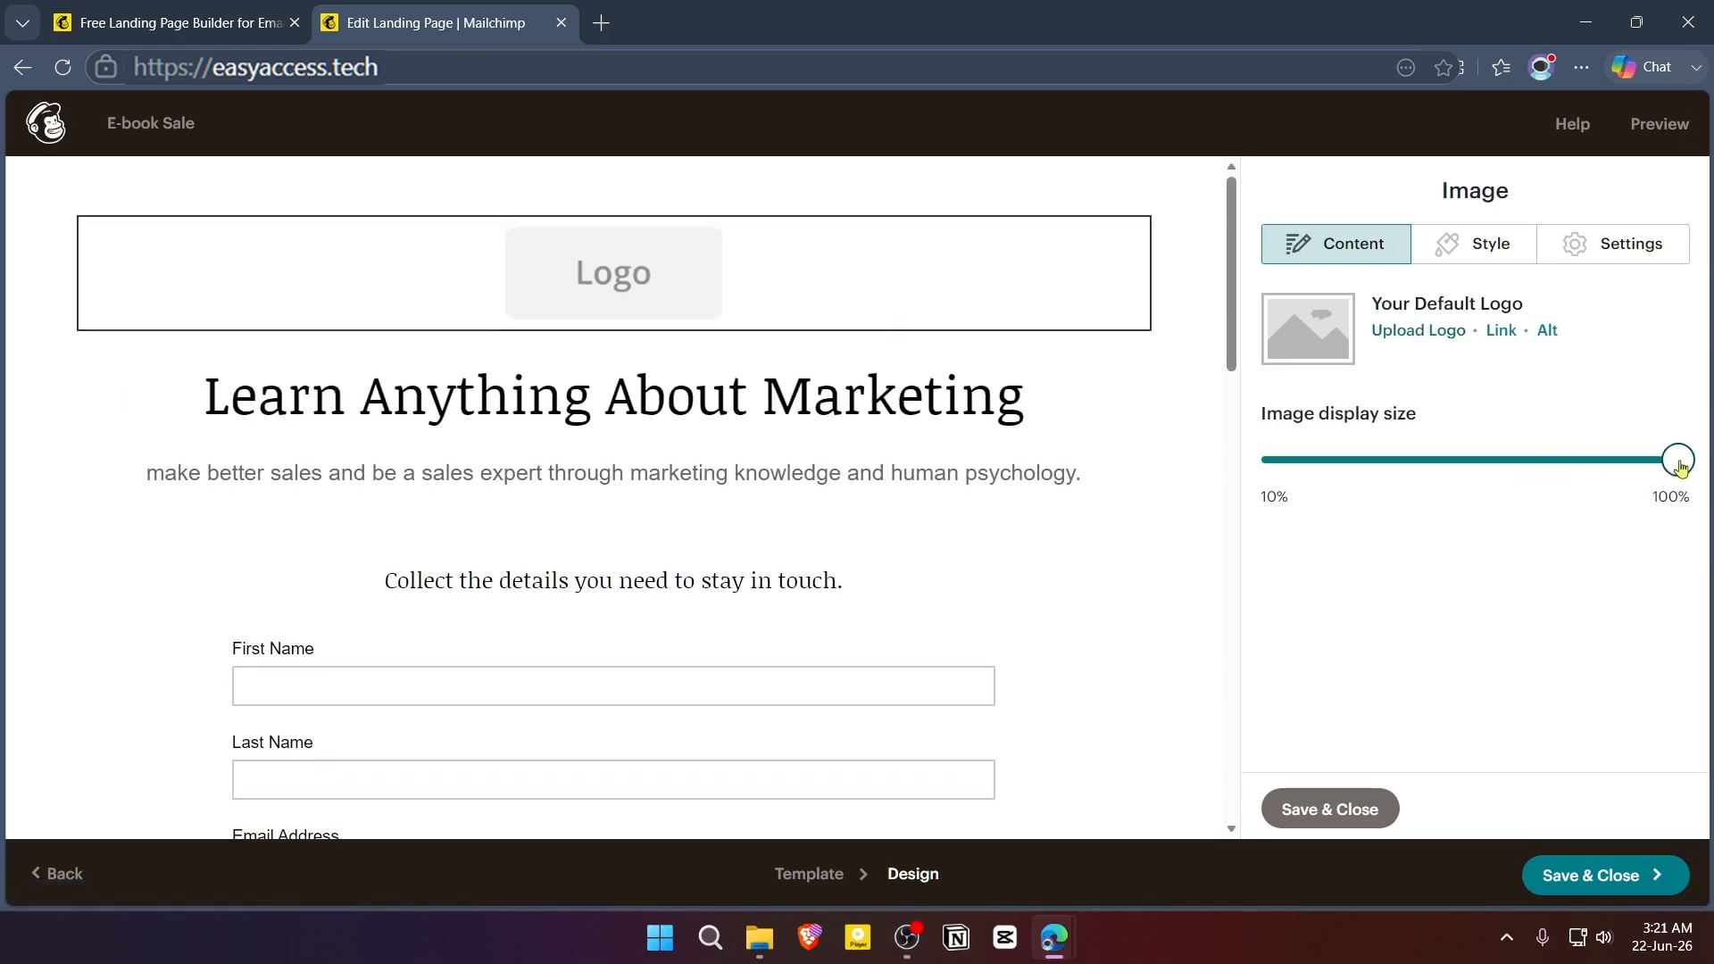
pyautogui.moveTo(1675, 458)
pyautogui.mouseDown()
pyautogui.moveTo(1340, 460)
pyautogui.moveTo(1676, 478)
pyautogui.mouseUp()
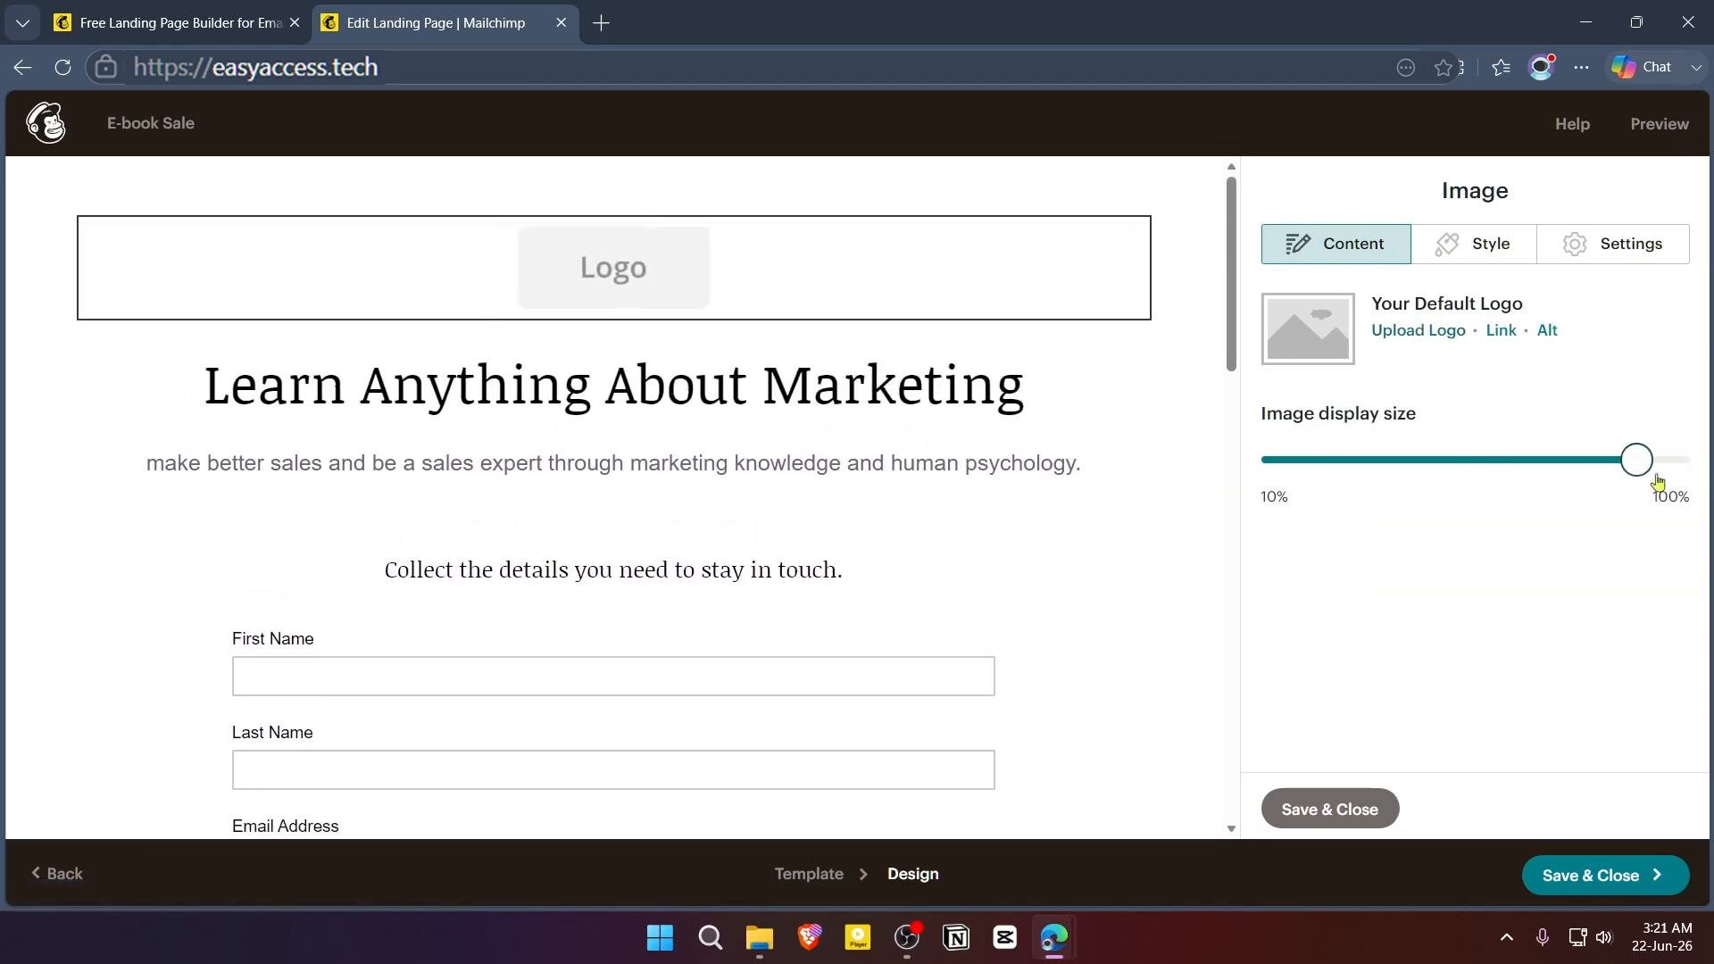
# - Review the logo's border and rounded-corner style options, keeping the border at None
pyautogui.click(1493, 245)
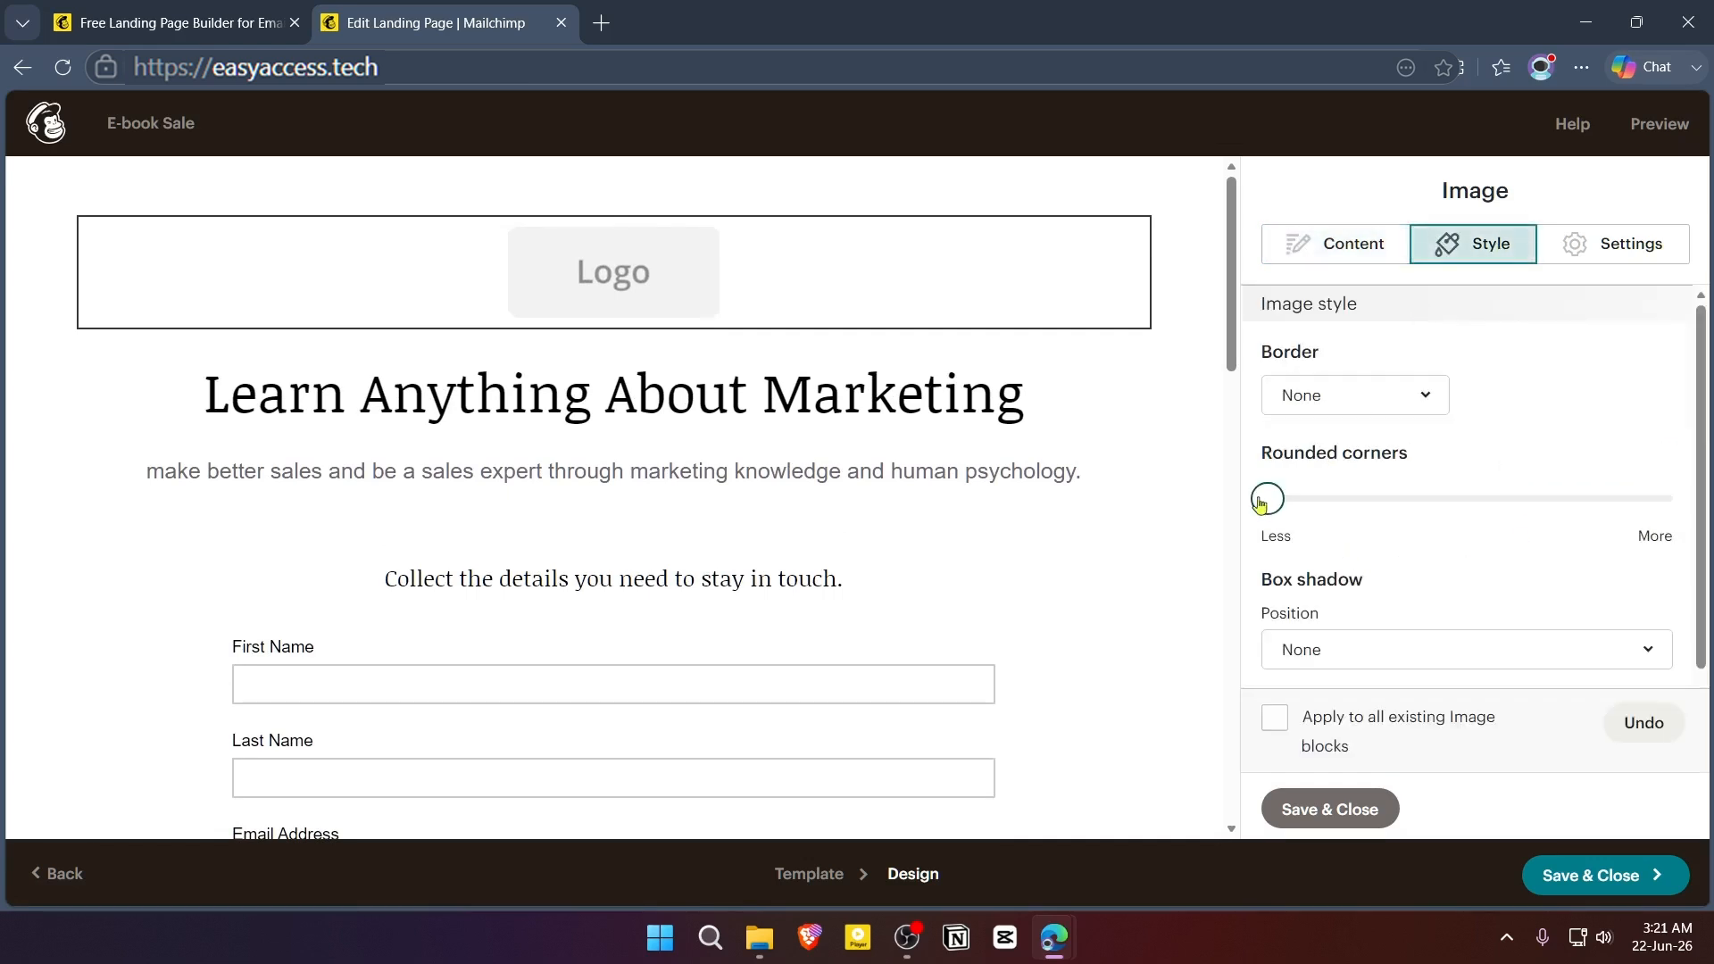
pyautogui.moveTo(1267, 498)
pyautogui.mouseDown()
pyautogui.moveTo(1473, 498)
pyautogui.moveTo(1266, 509)
pyautogui.mouseUp()
pyautogui.scroll(-2, 1393, 674)
pyautogui.scroll(2, 1375, 546)
pyautogui.click(1393, 412)
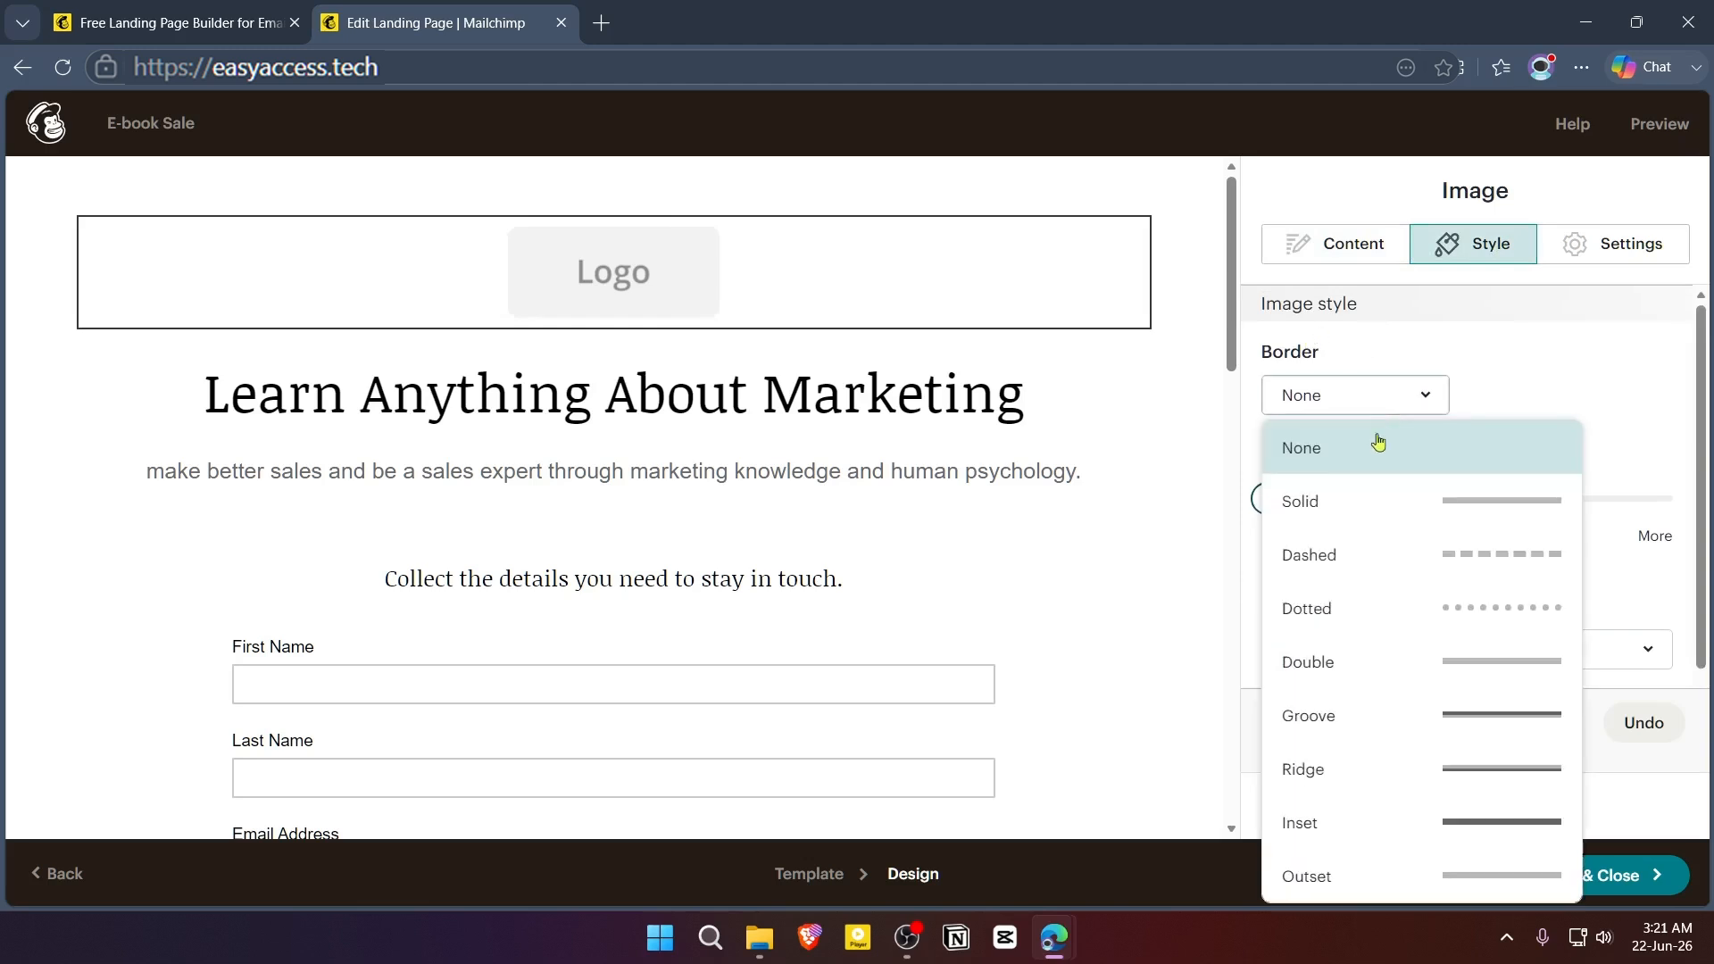
pyautogui.click(1378, 441)
# - Delete the "Share any relevant updates" heading and its paragraph from column 2 of the Image + Text block
pyautogui.scroll(-5, 901, 553)
pyautogui.click(710, 514)
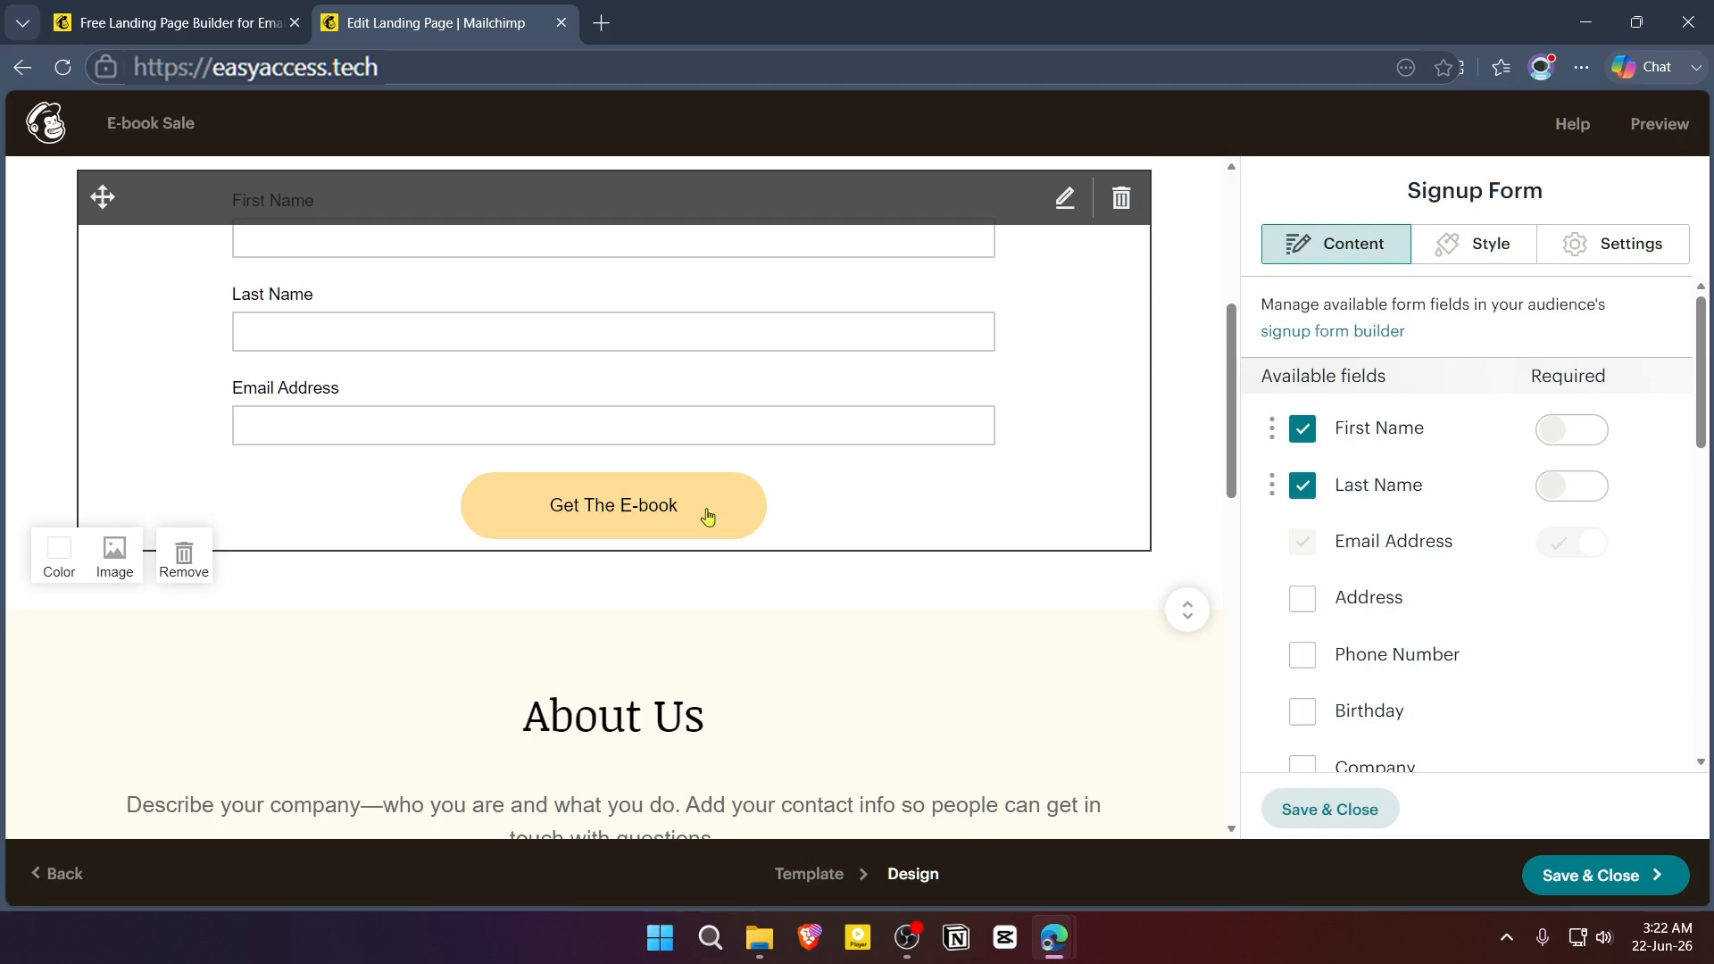
pyautogui.scroll(-5, 1099, 665)
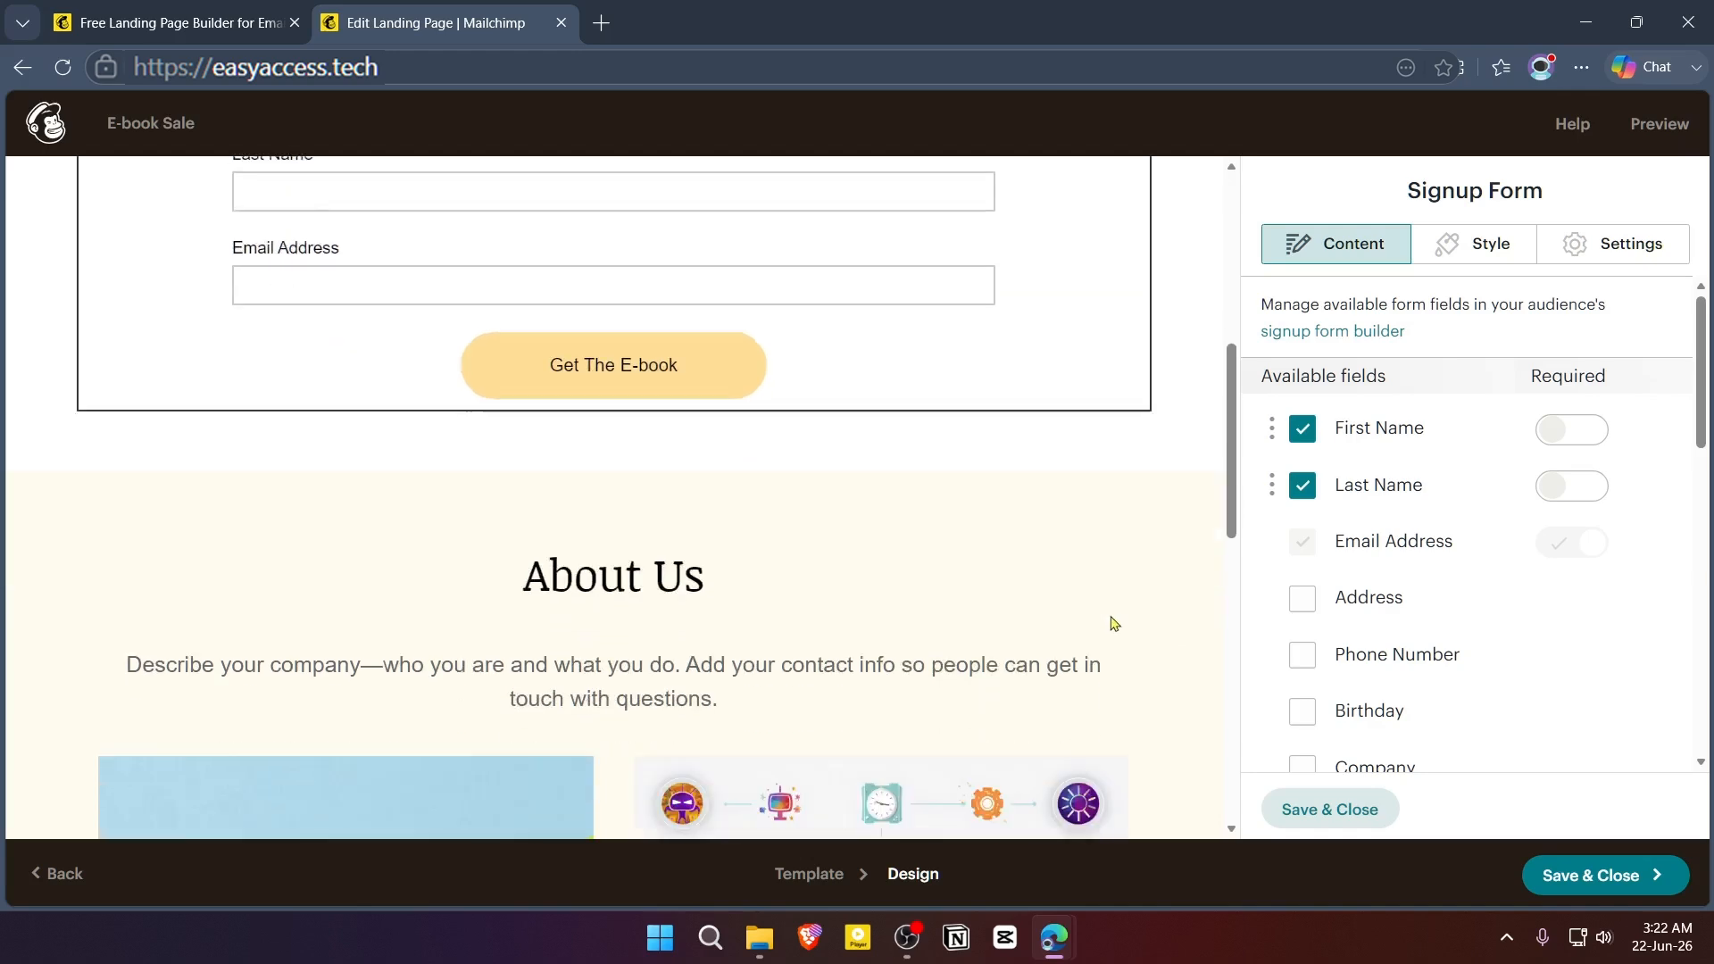
pyautogui.scroll(-1, 964, 592)
pyautogui.scroll(-5, 951, 517)
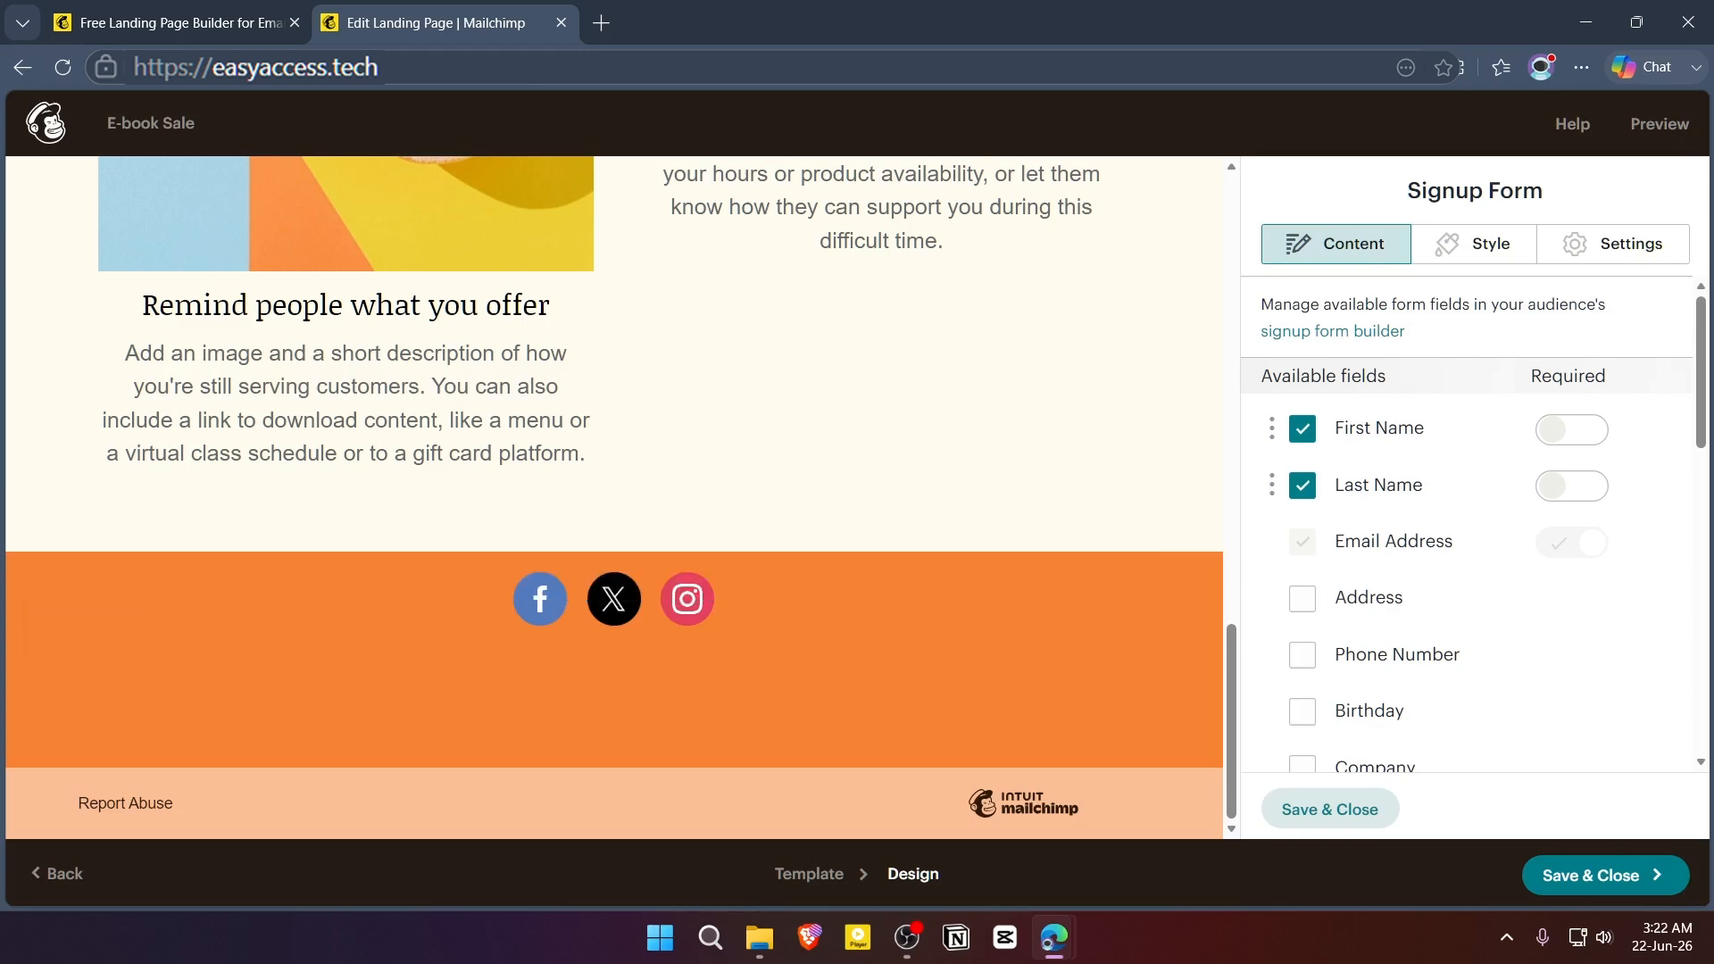
pyautogui.scroll(1, 918, 560)
pyautogui.click(919, 559)
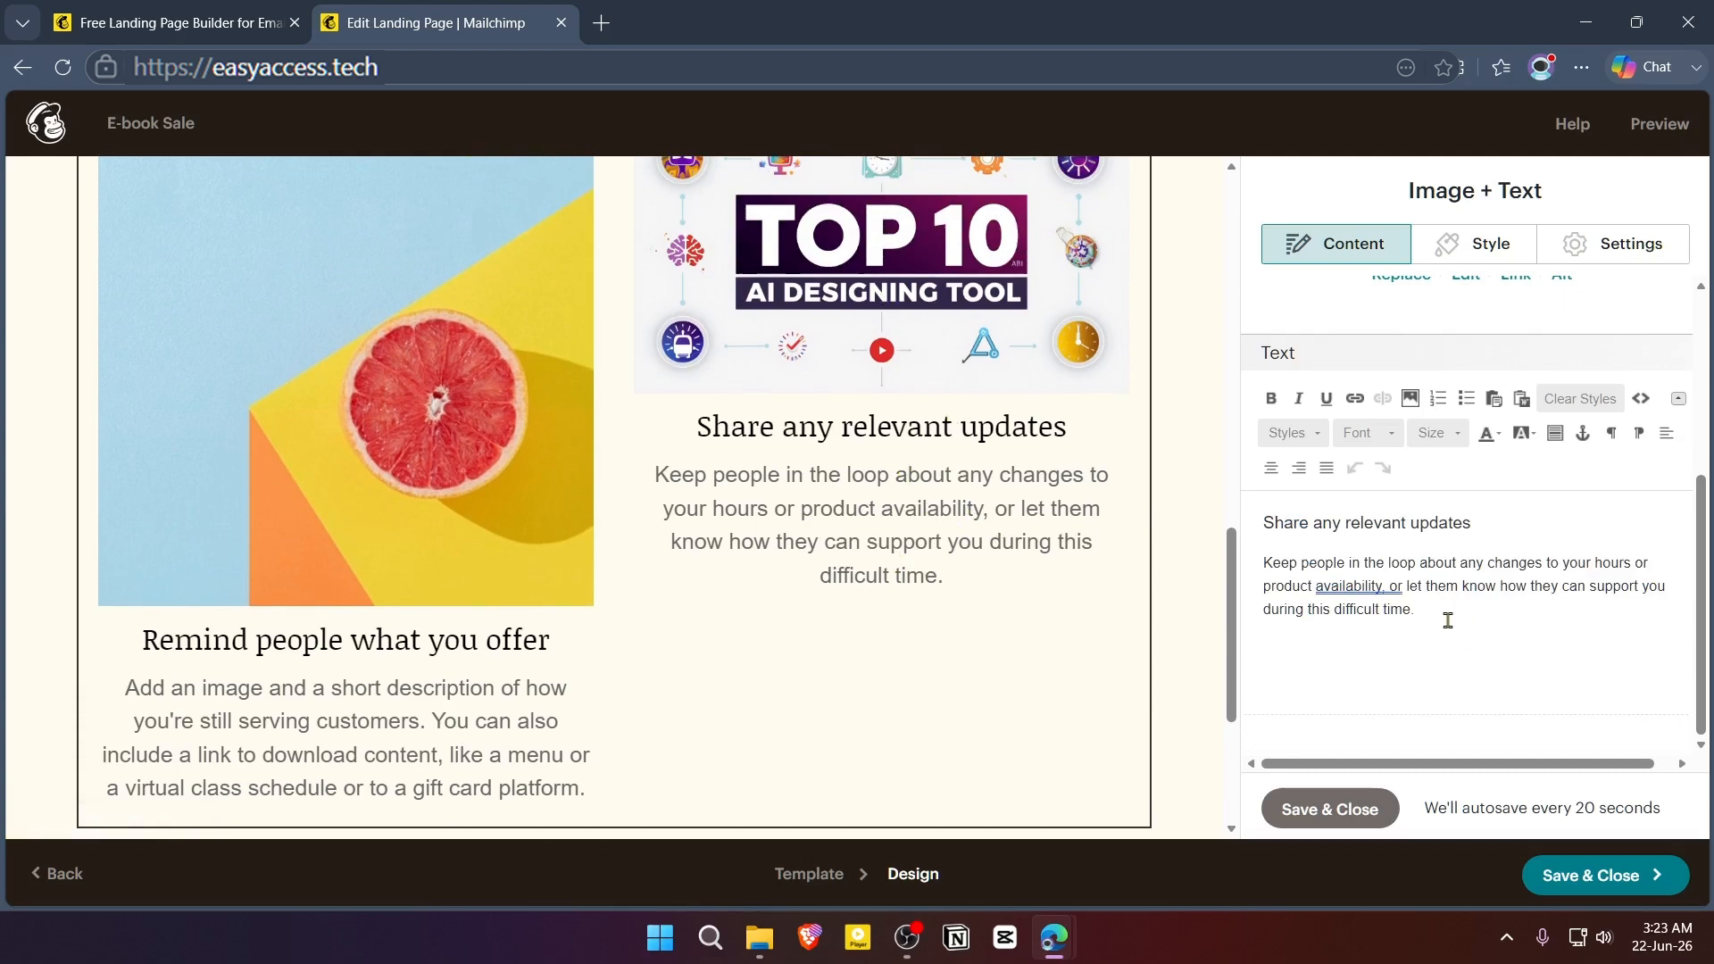
pyautogui.moveTo(1445, 616); pyautogui.dragTo(1237, 520)
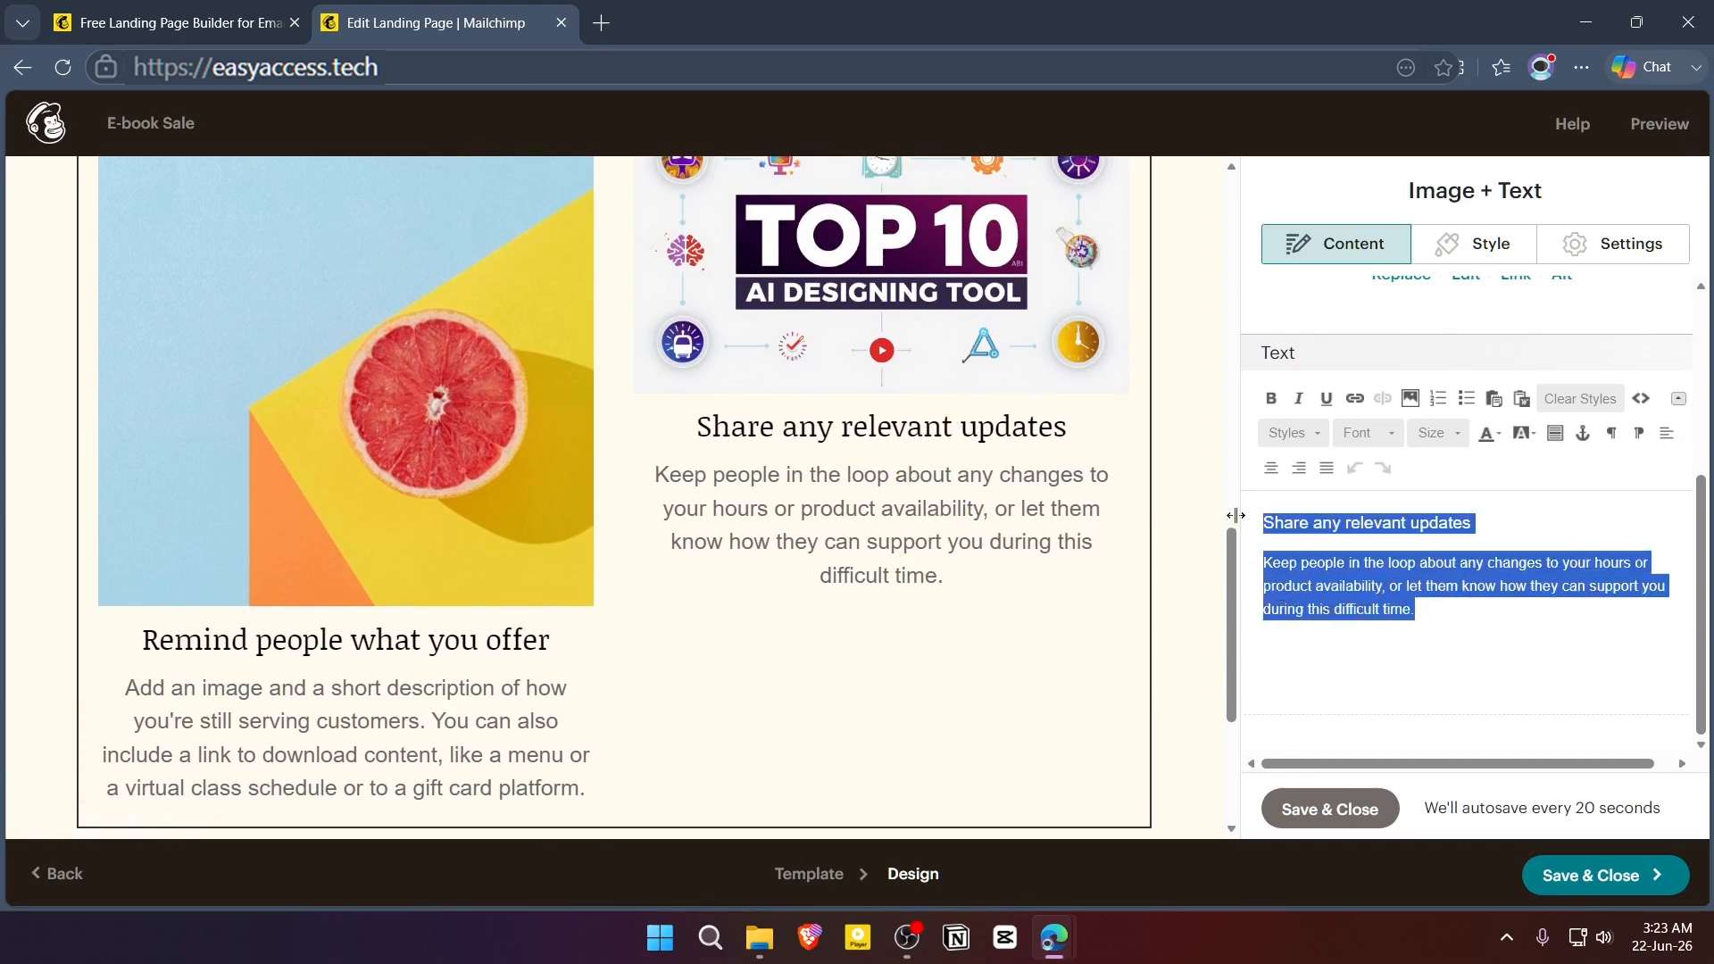
pyautogui.press('BackSpace')
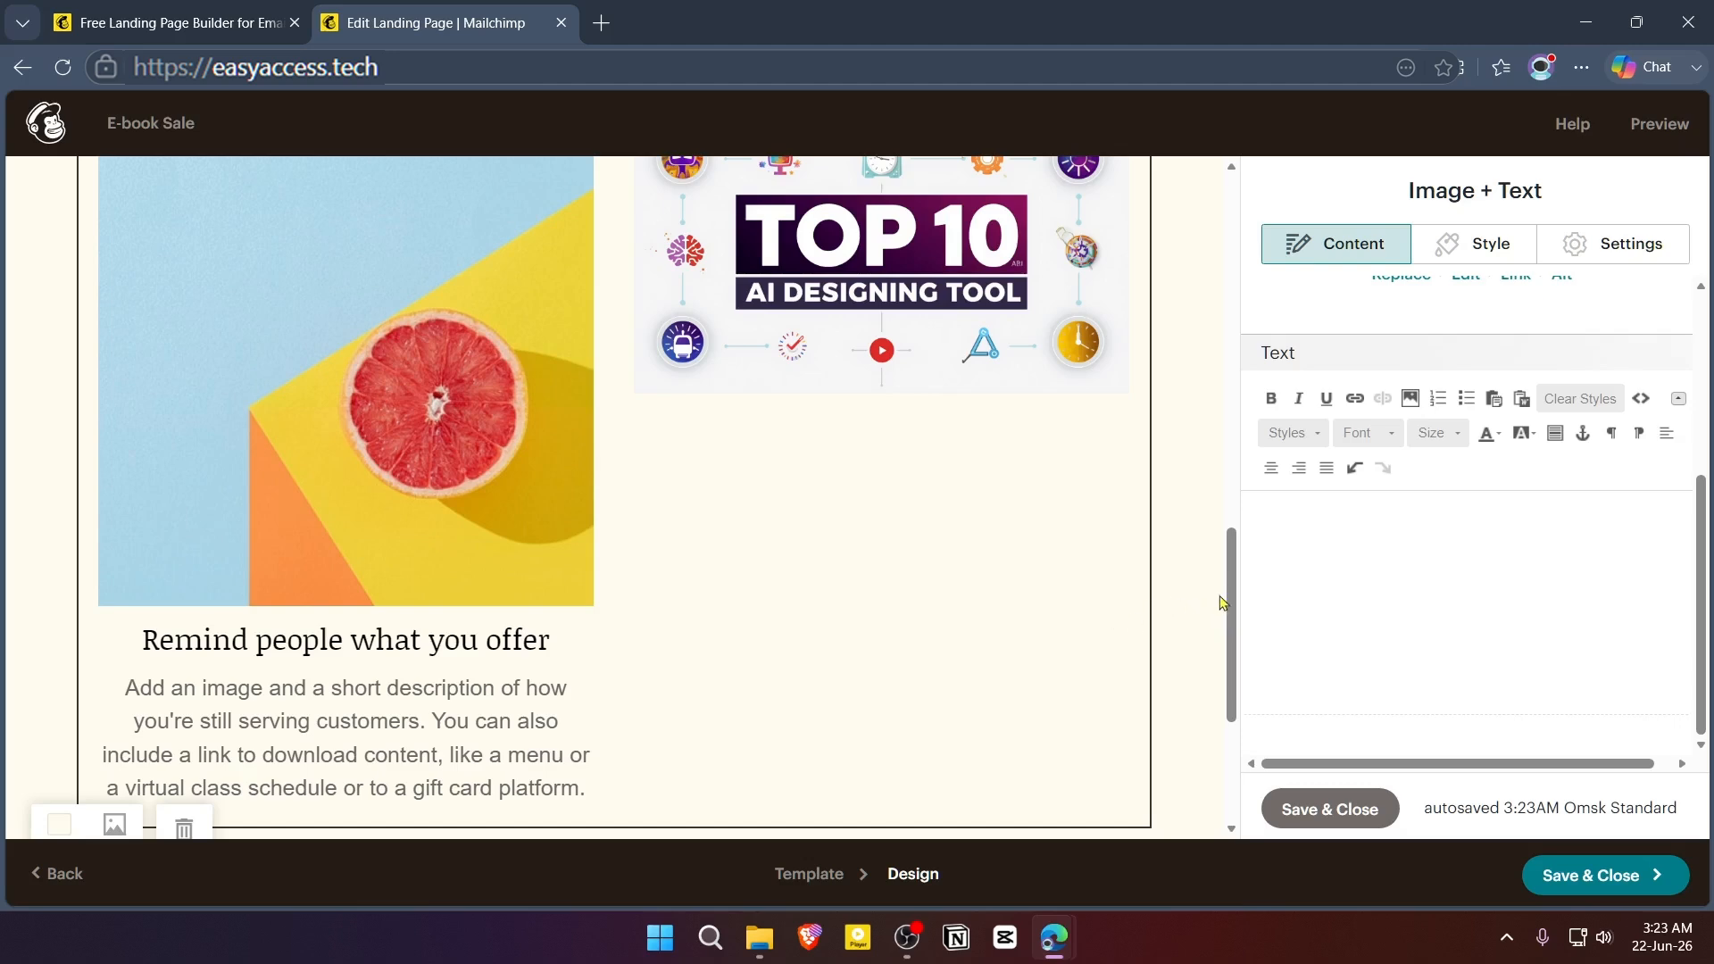
pyautogui.scroll(-4, 1221, 602)
pyautogui.click(1440, 242)
pyautogui.scroll(-5, 1447, 607)
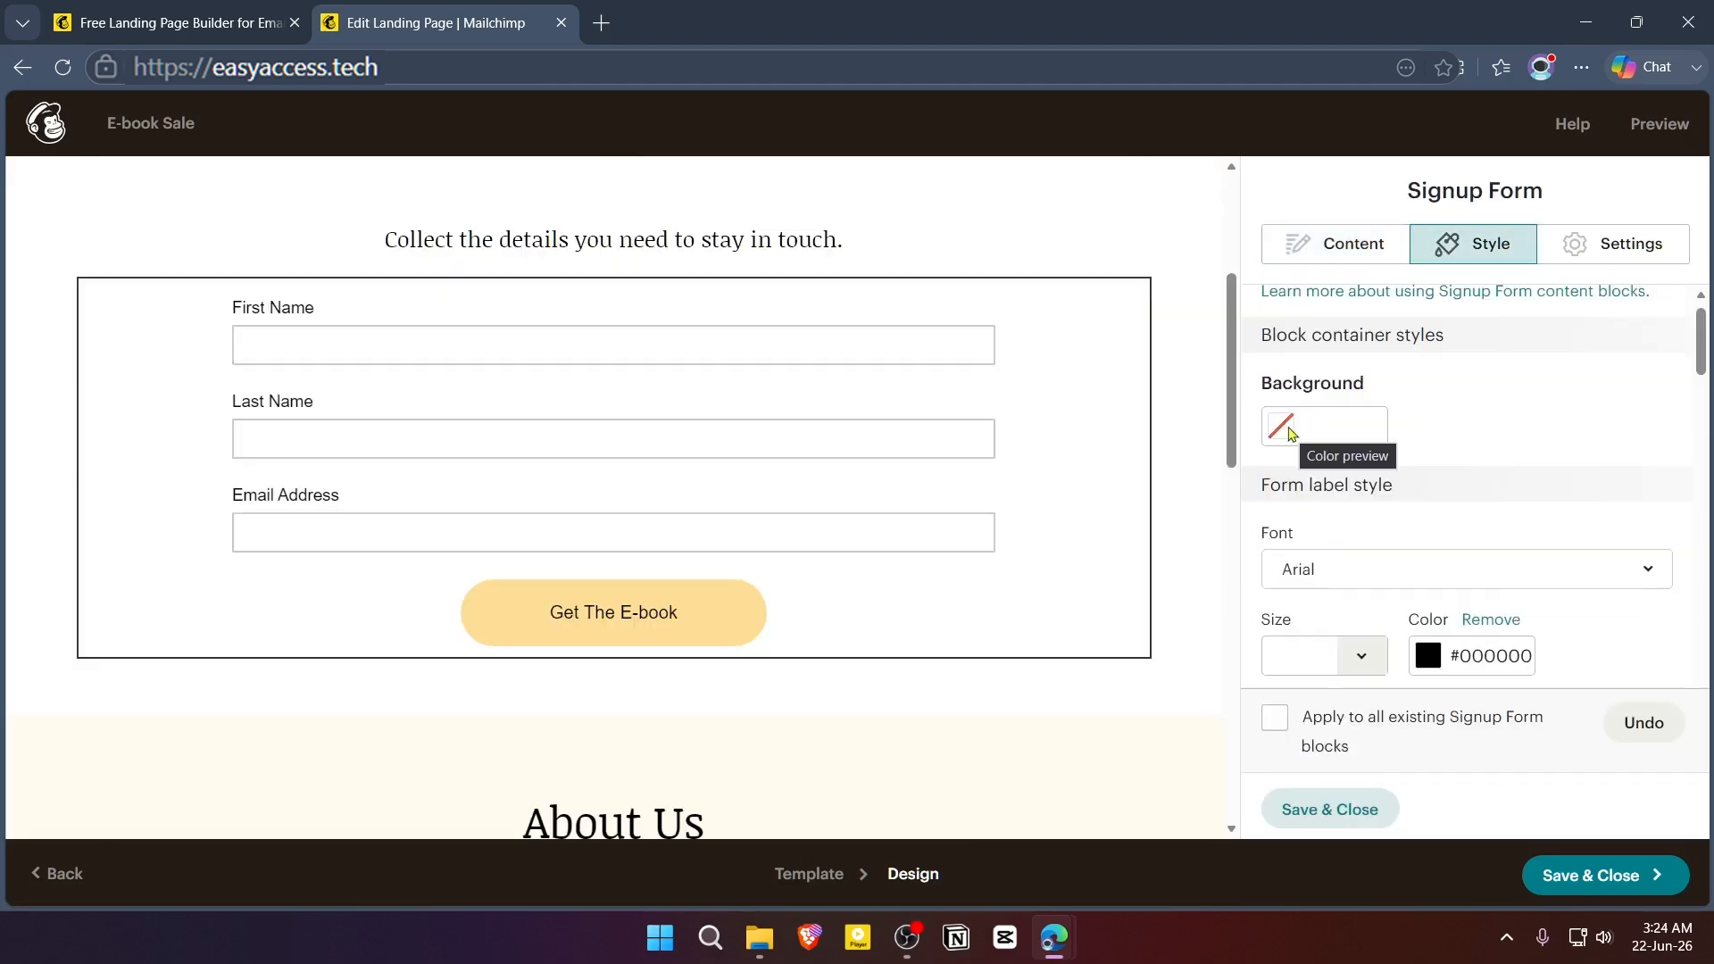
# - Try a dark red #832525 background on the signup form block and remove it
pyautogui.click(1288, 428)
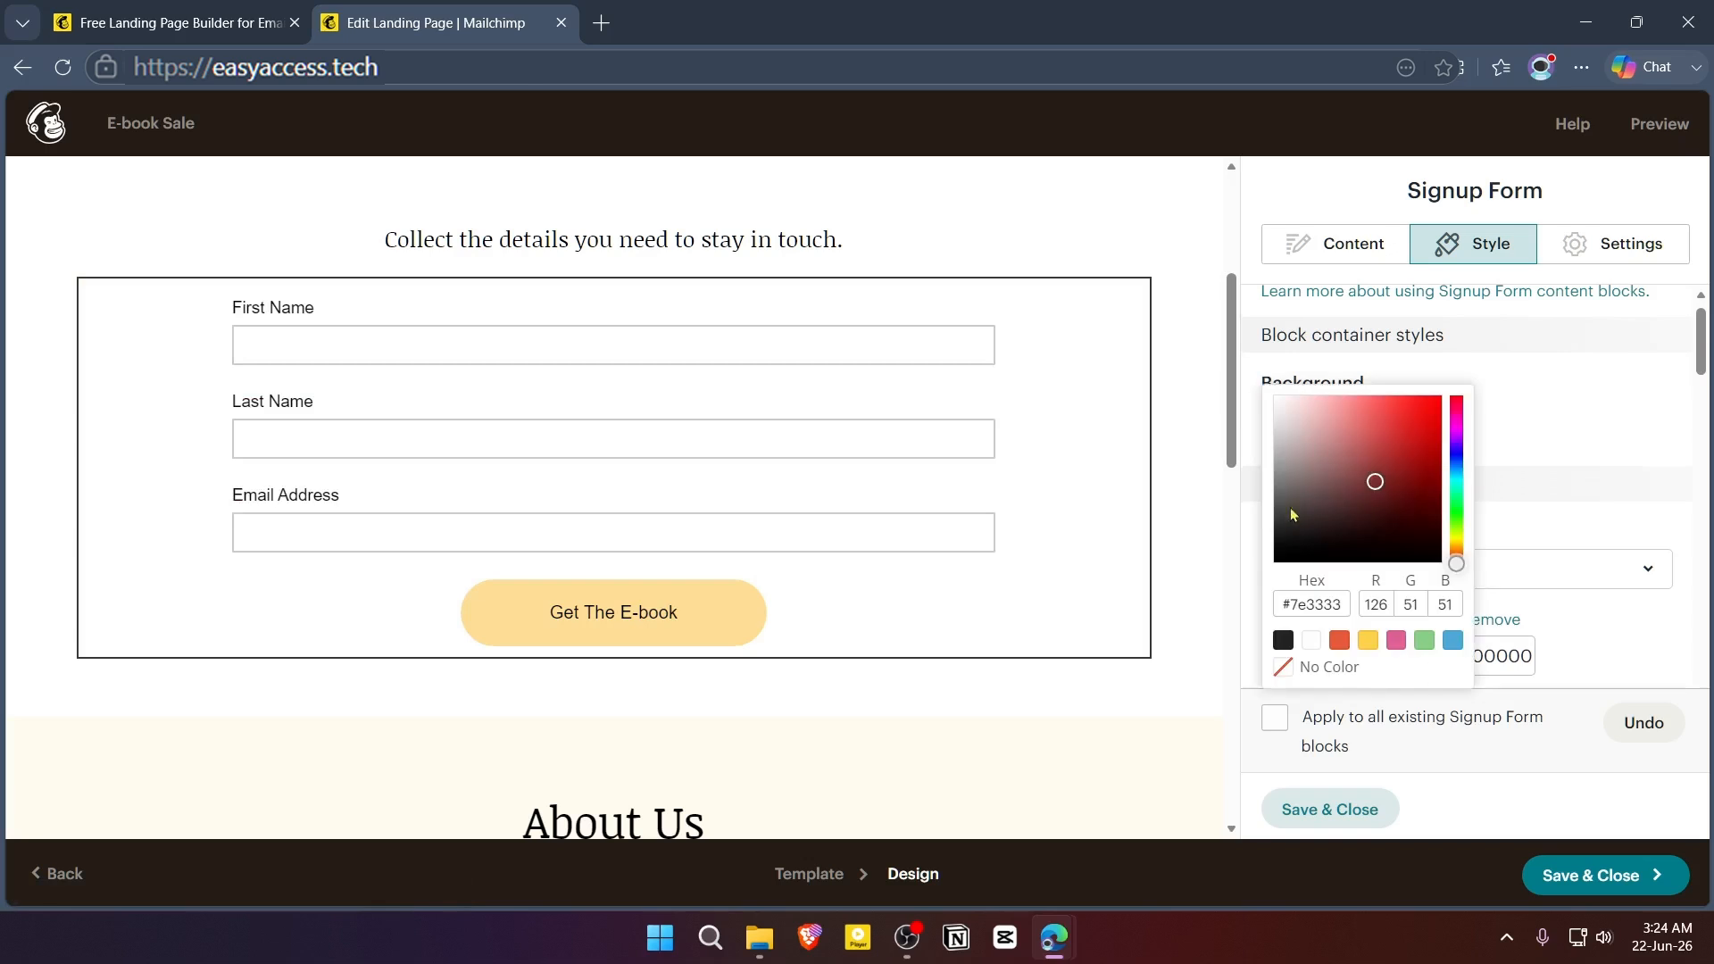
pyautogui.click(1357, 446)
pyautogui.click(1395, 443)
pyautogui.click(1394, 478)
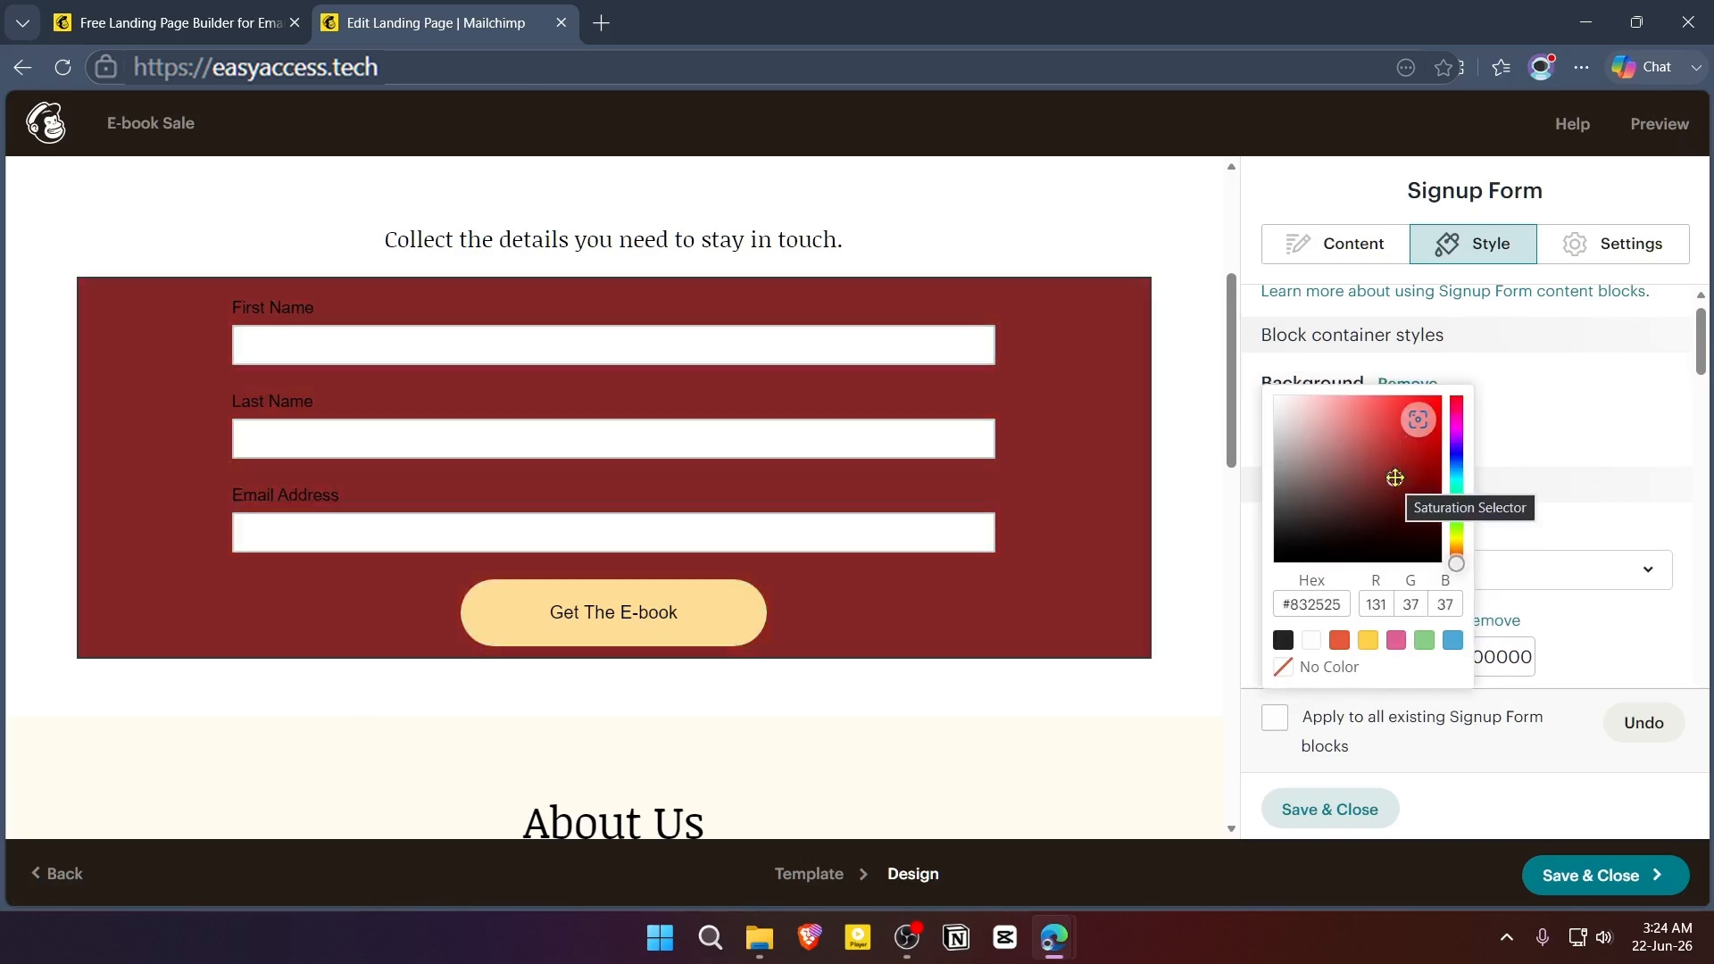
pyautogui.click(1584, 444)
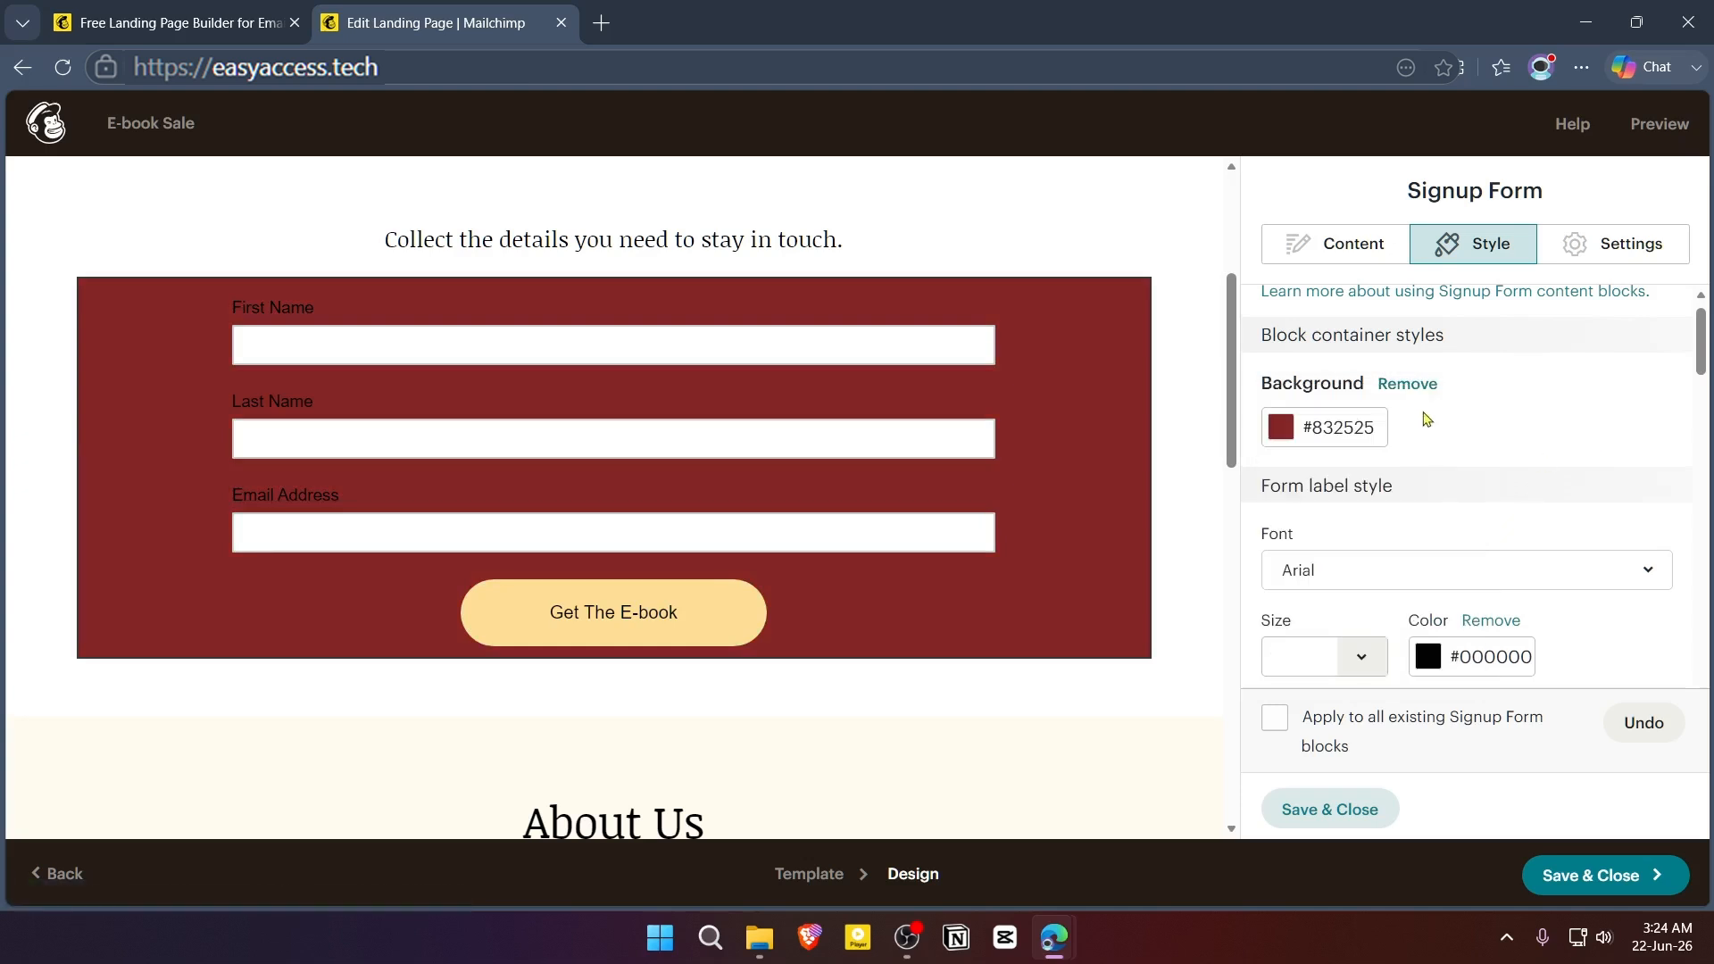
pyautogui.click(1415, 397)
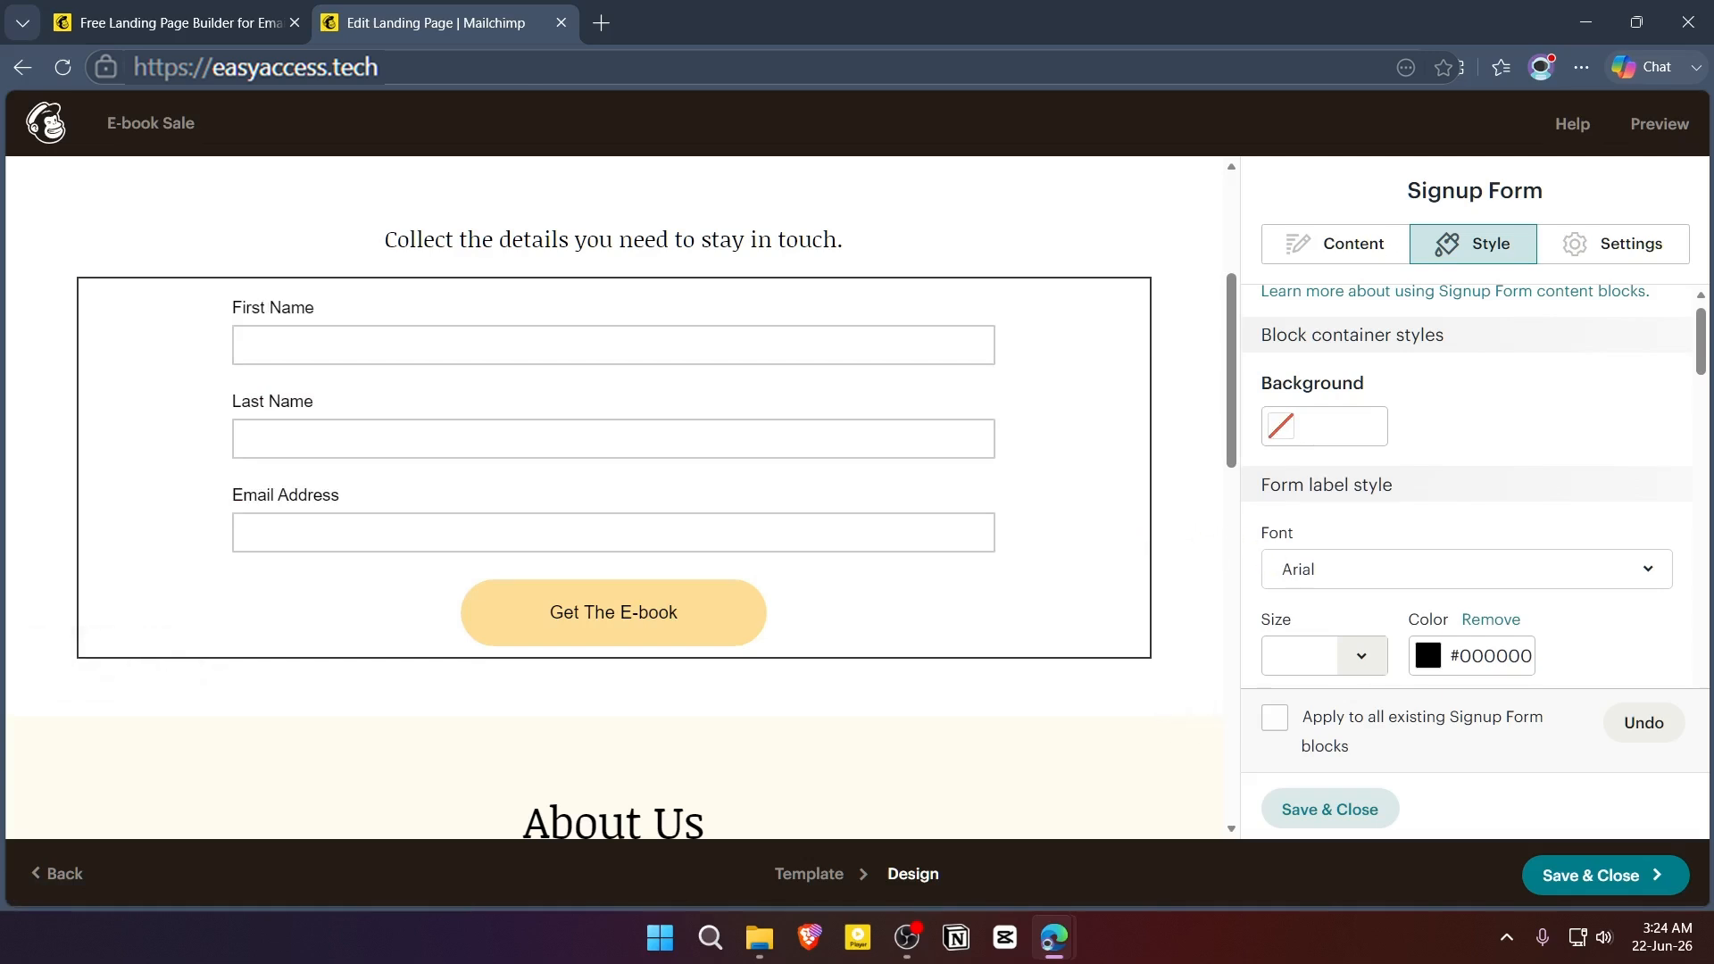
# - Preview the landing page in the desktop and mobile layouts, checking the headline, signup form and sections below
pyautogui.scroll(-4, 1053, 531)
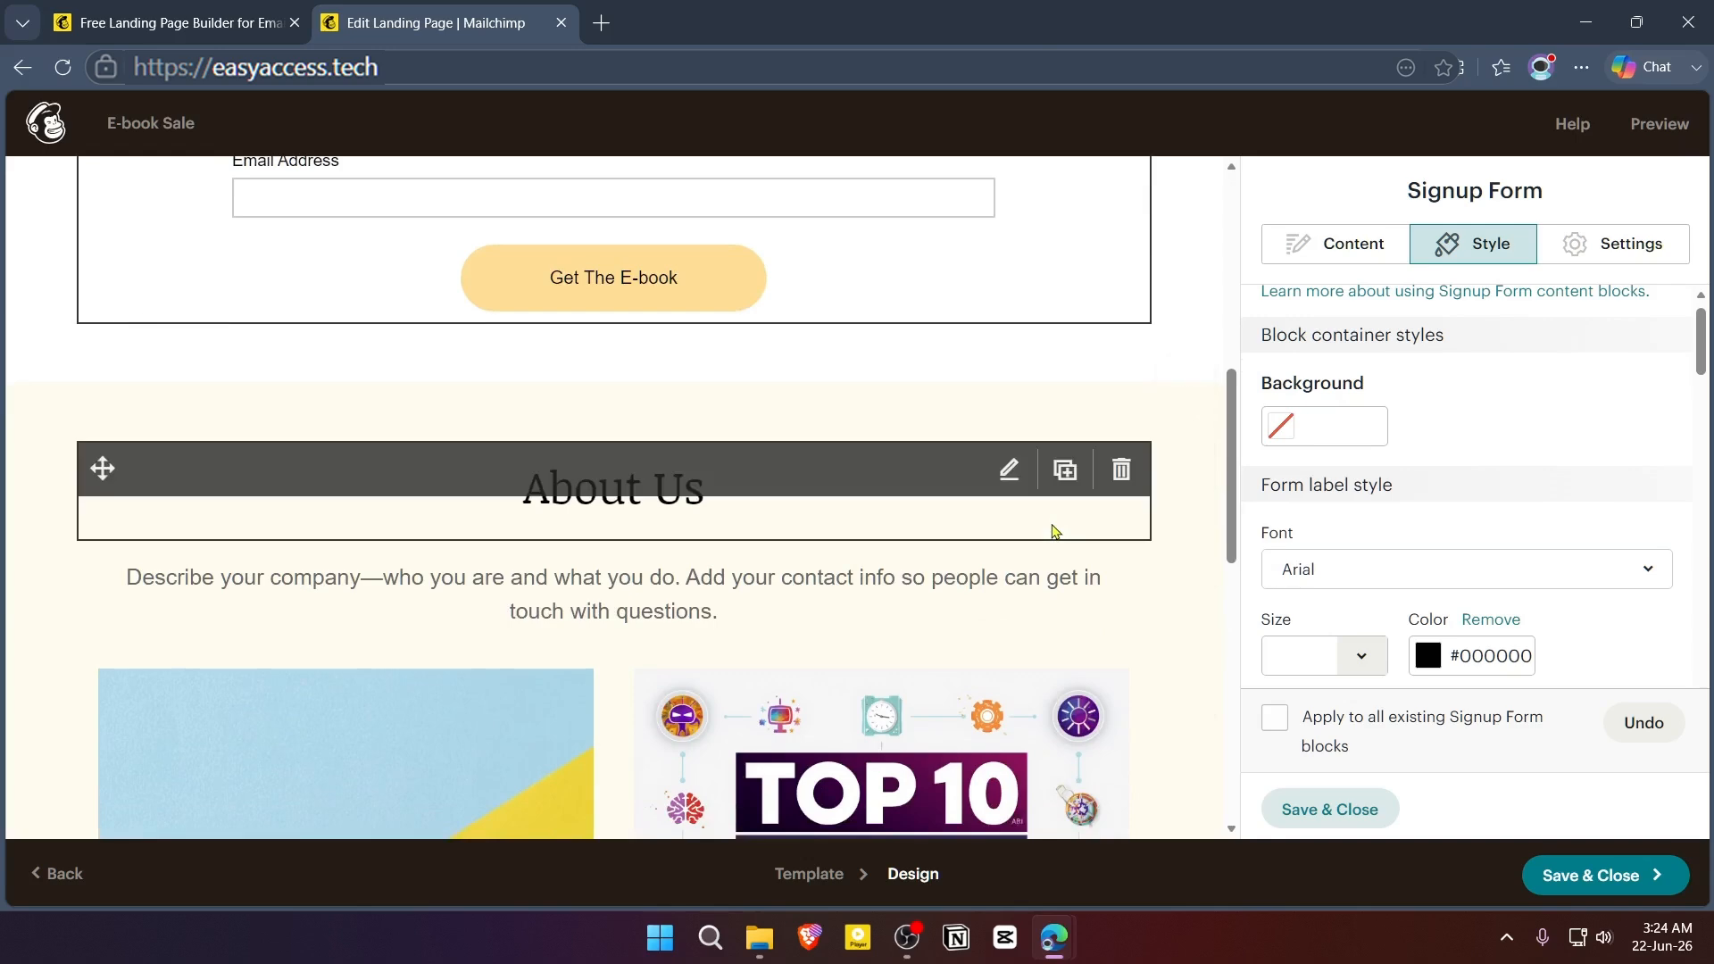
pyautogui.scroll(5, 1053, 531)
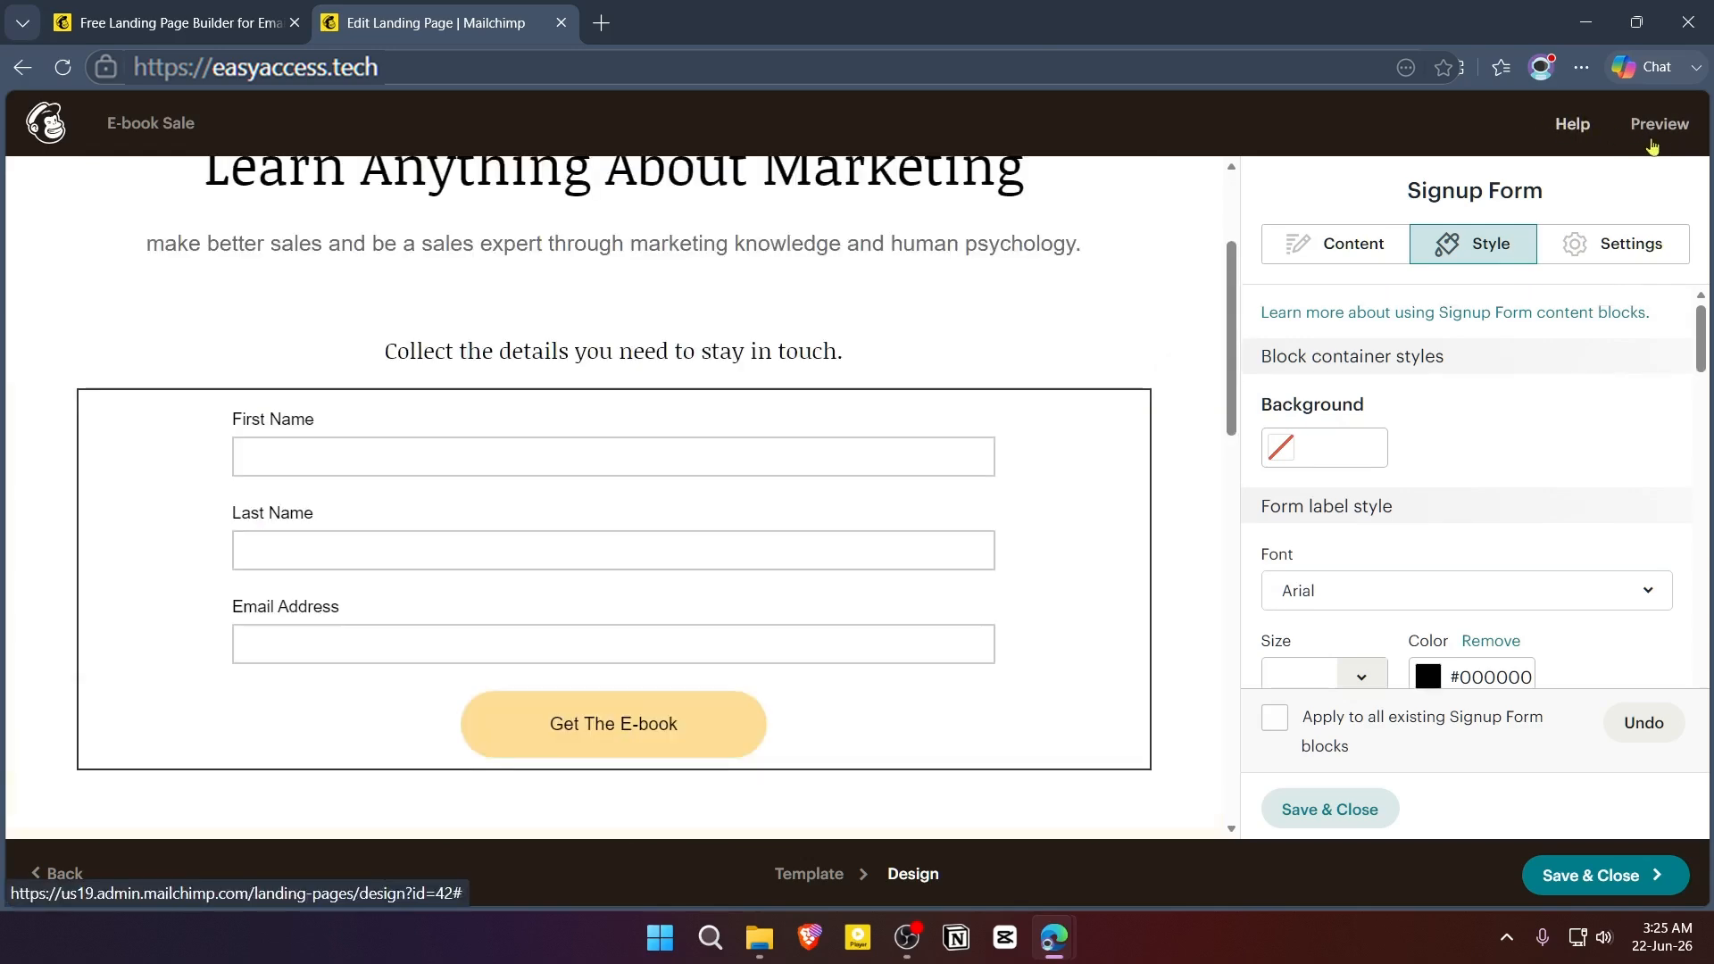
pyautogui.click(1670, 138)
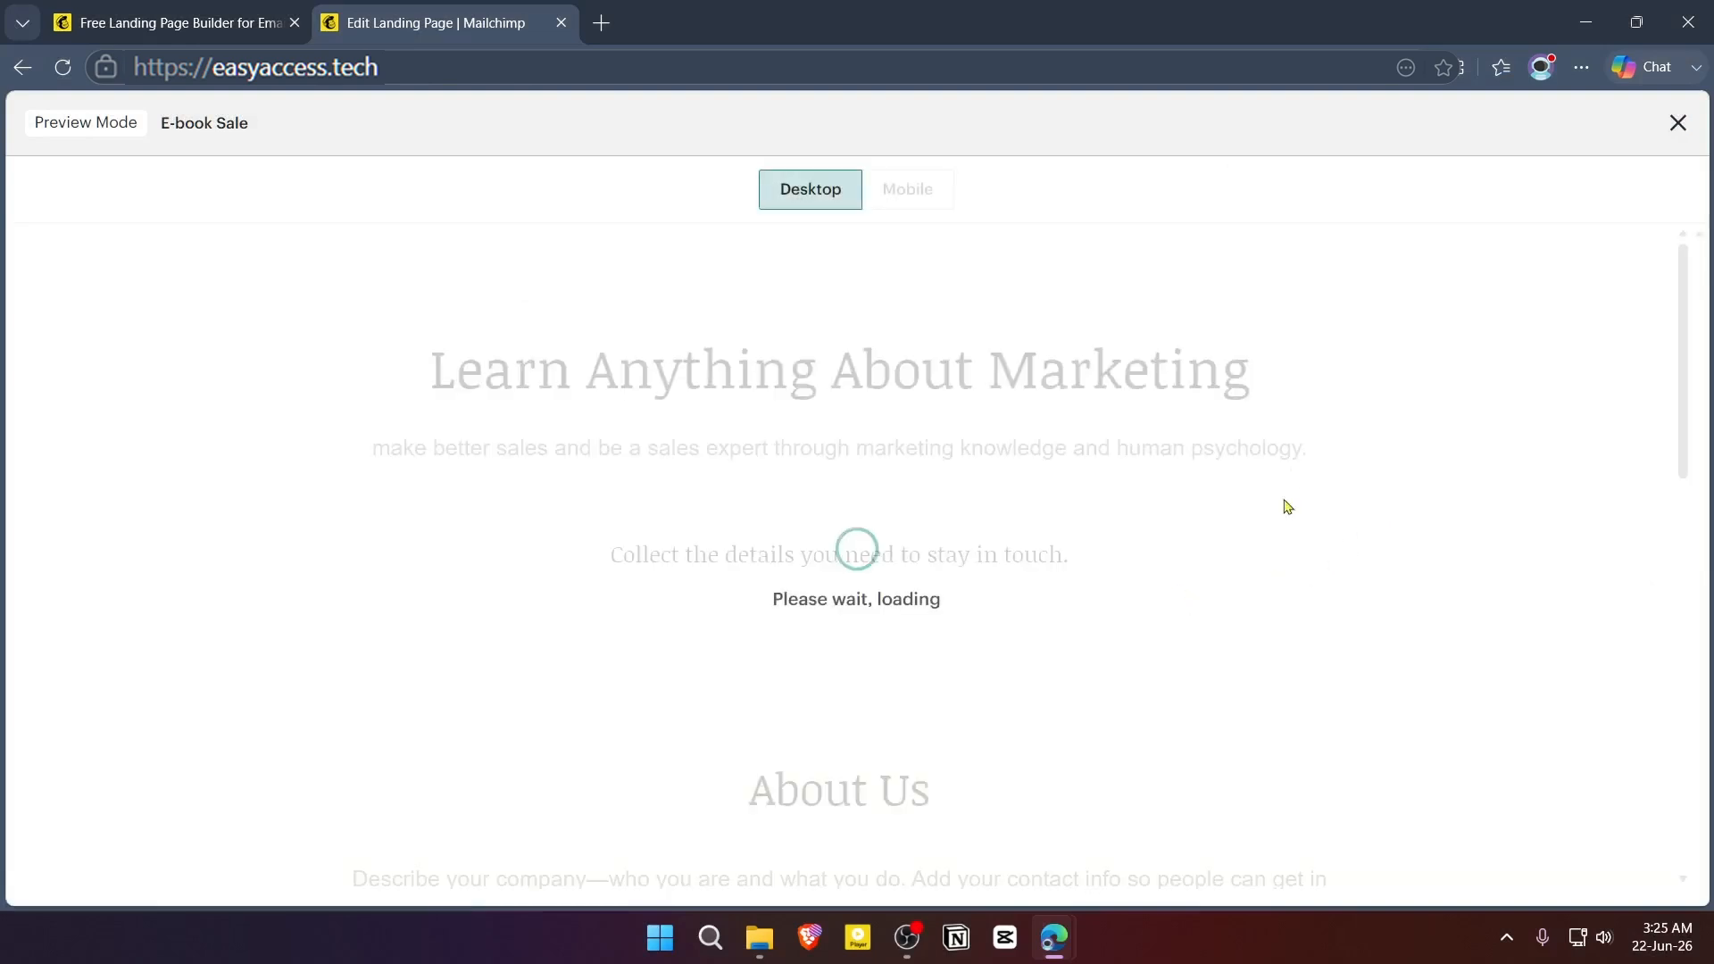
pyautogui.scroll(-2, 1187, 567)
pyautogui.scroll(3, 1192, 569)
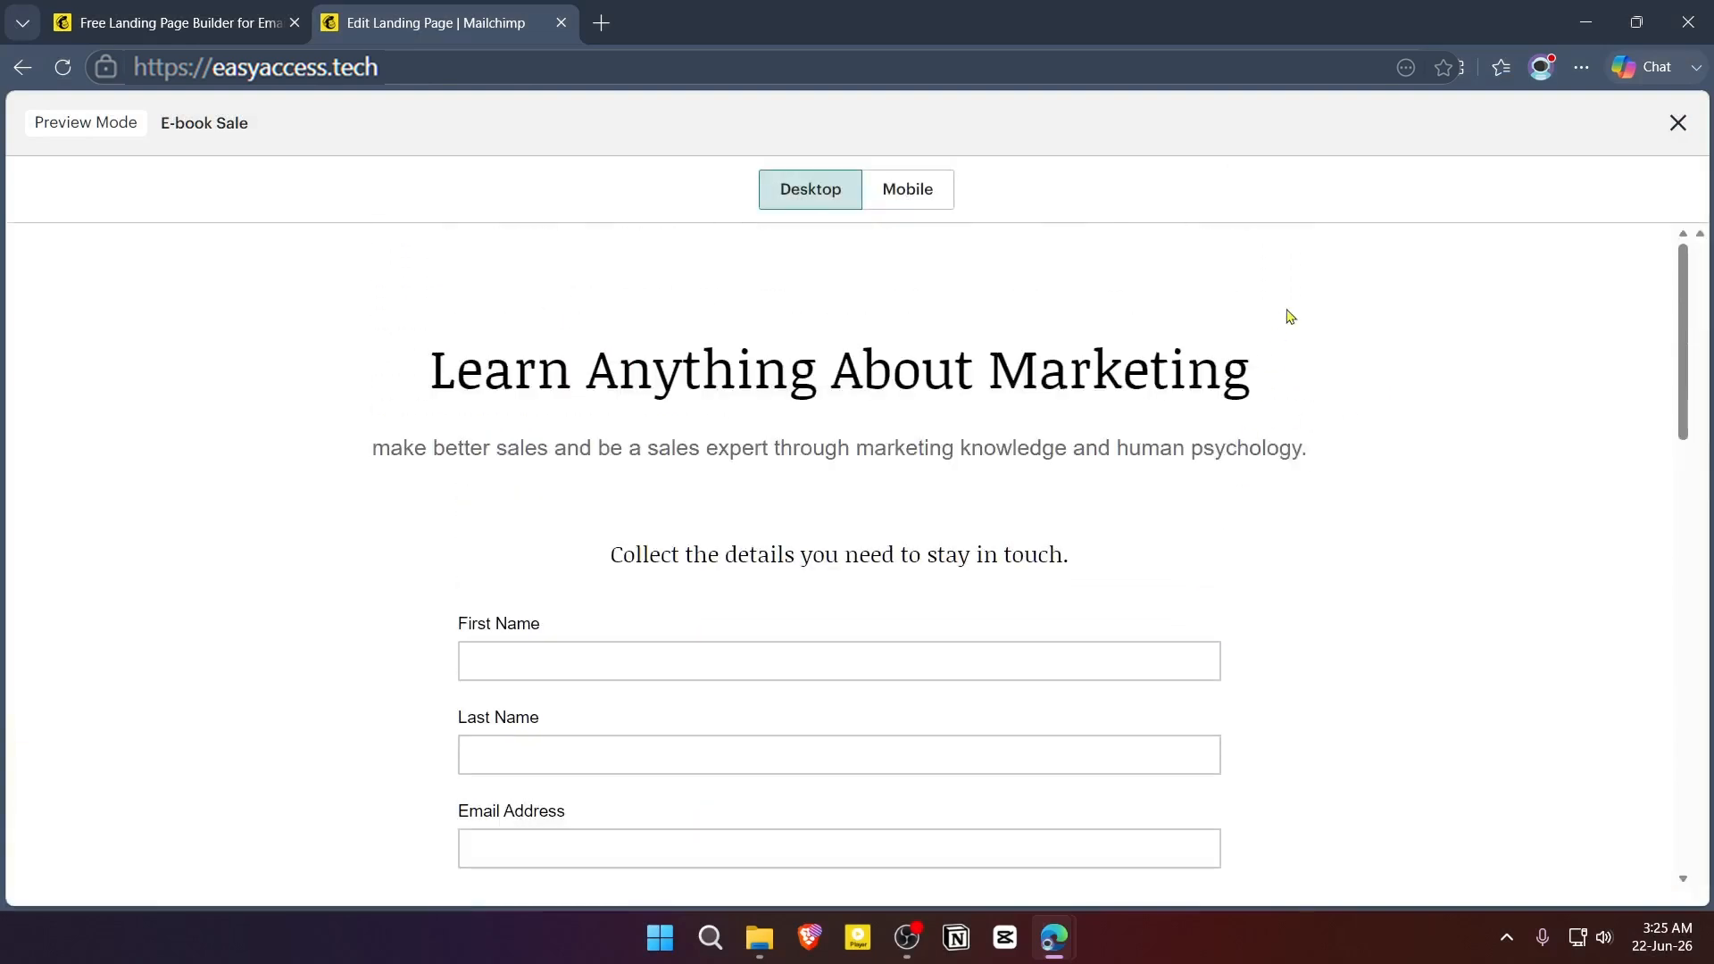
pyautogui.click(937, 199)
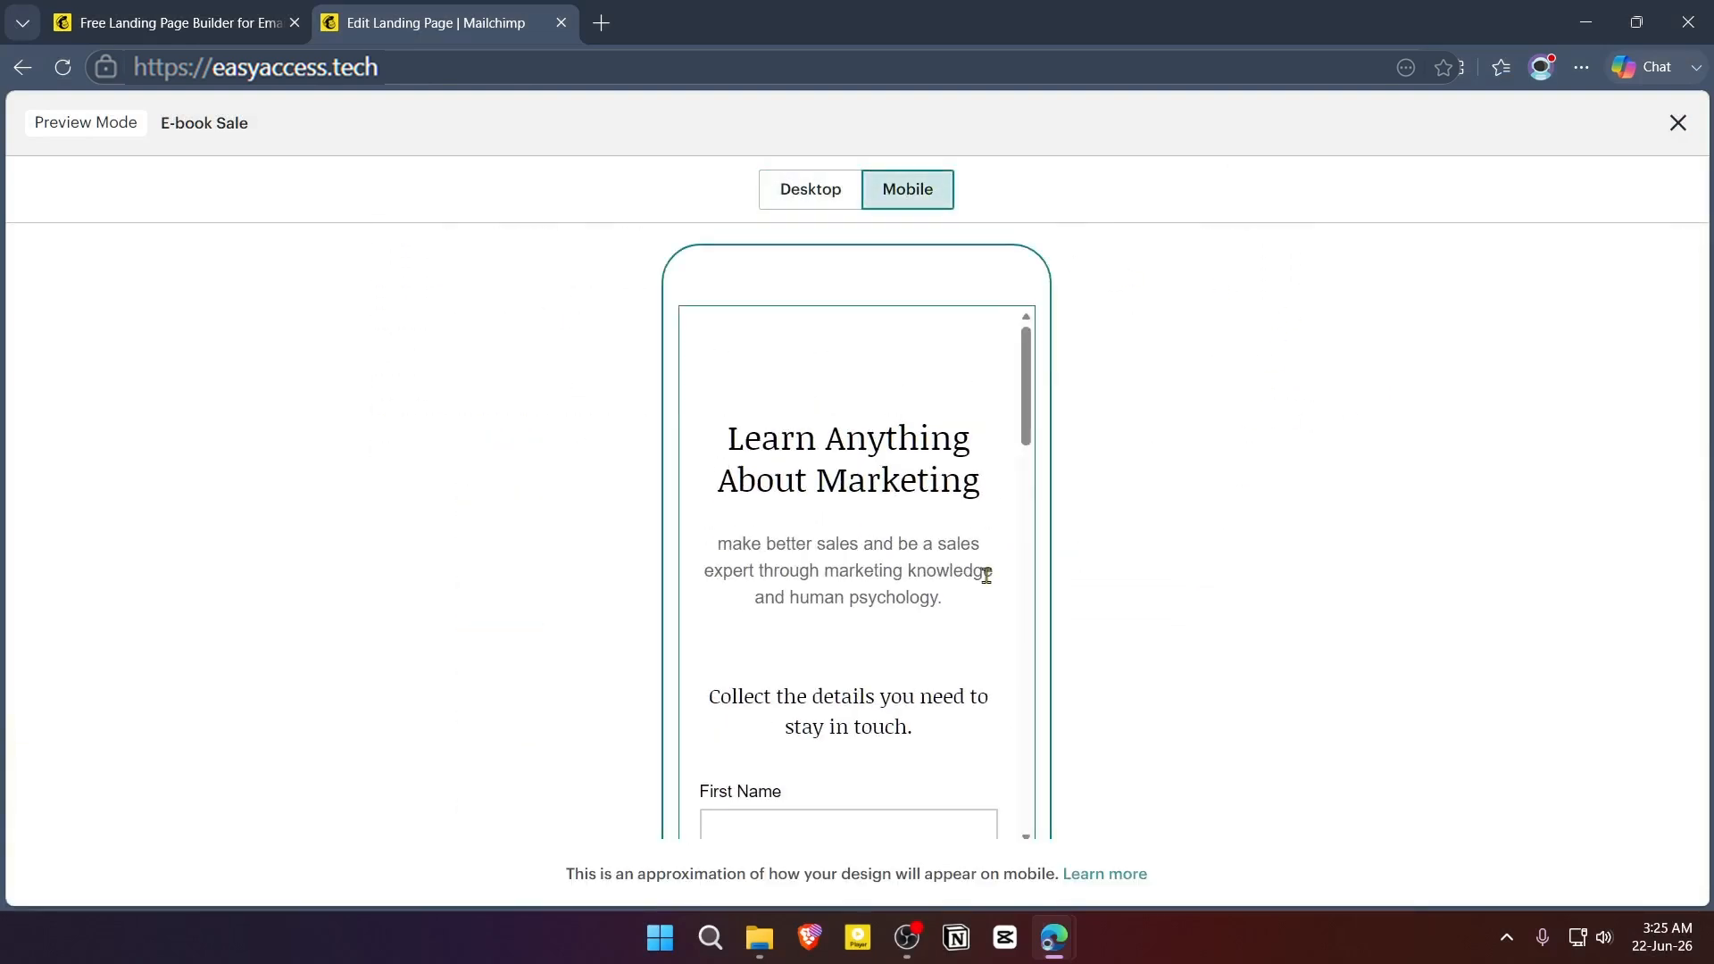
pyautogui.scroll(-1, 985, 576)
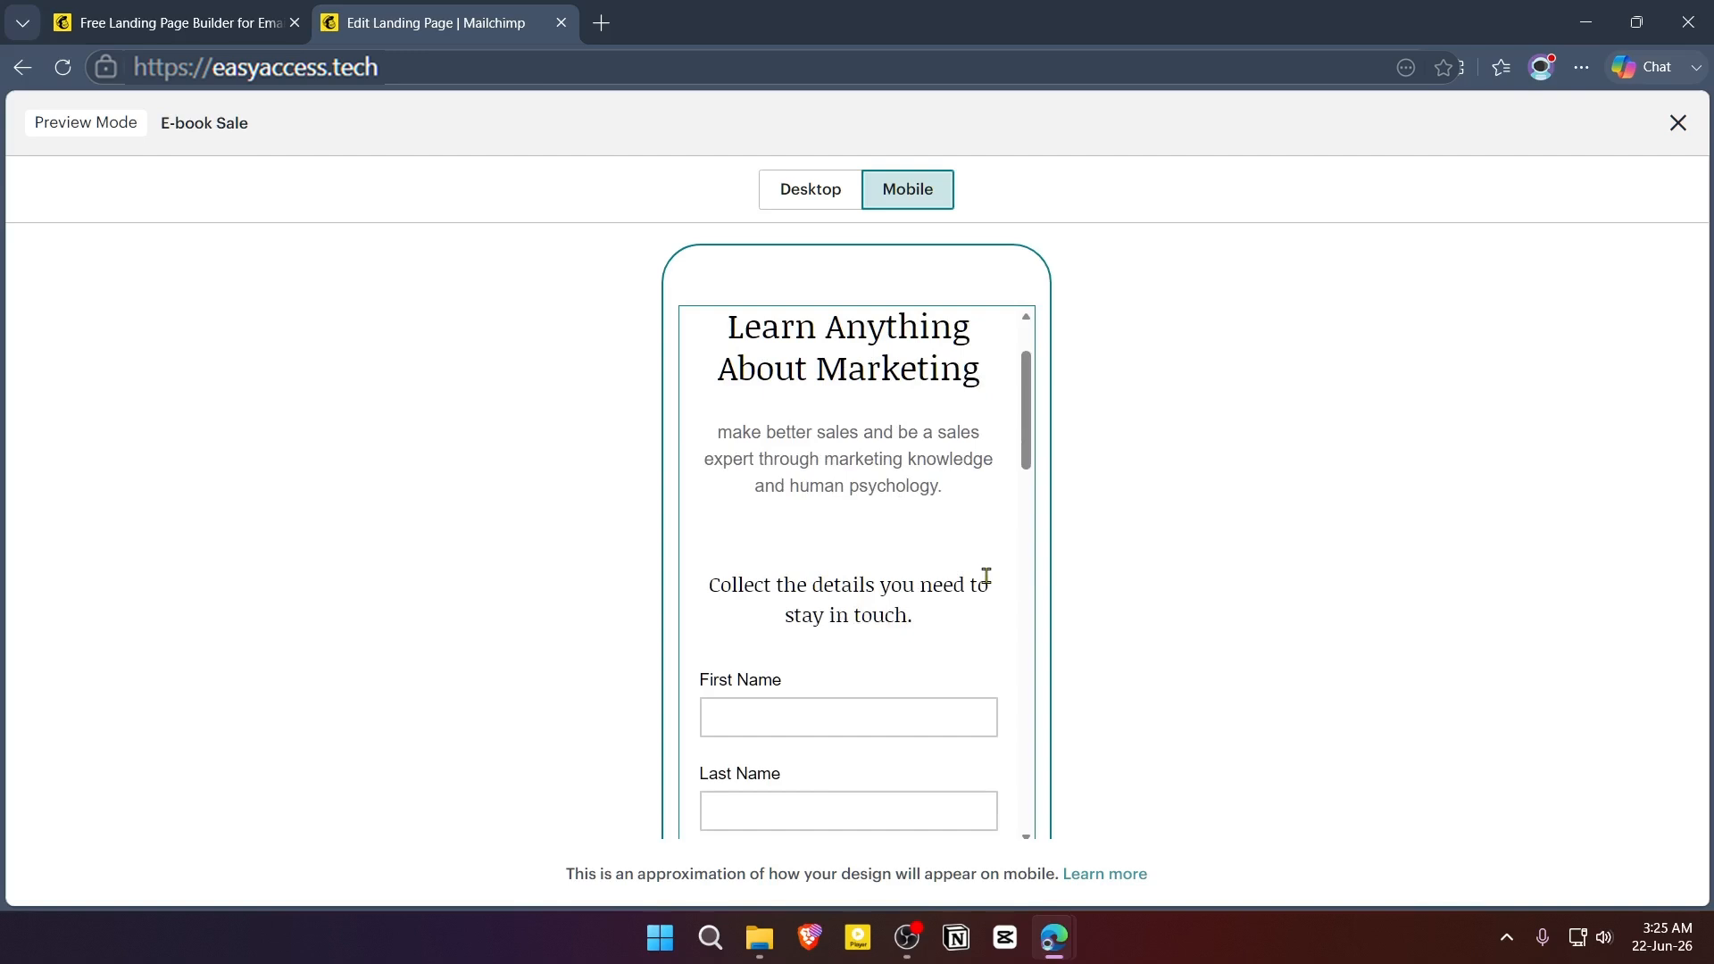
pyautogui.scroll(-4, 986, 576)
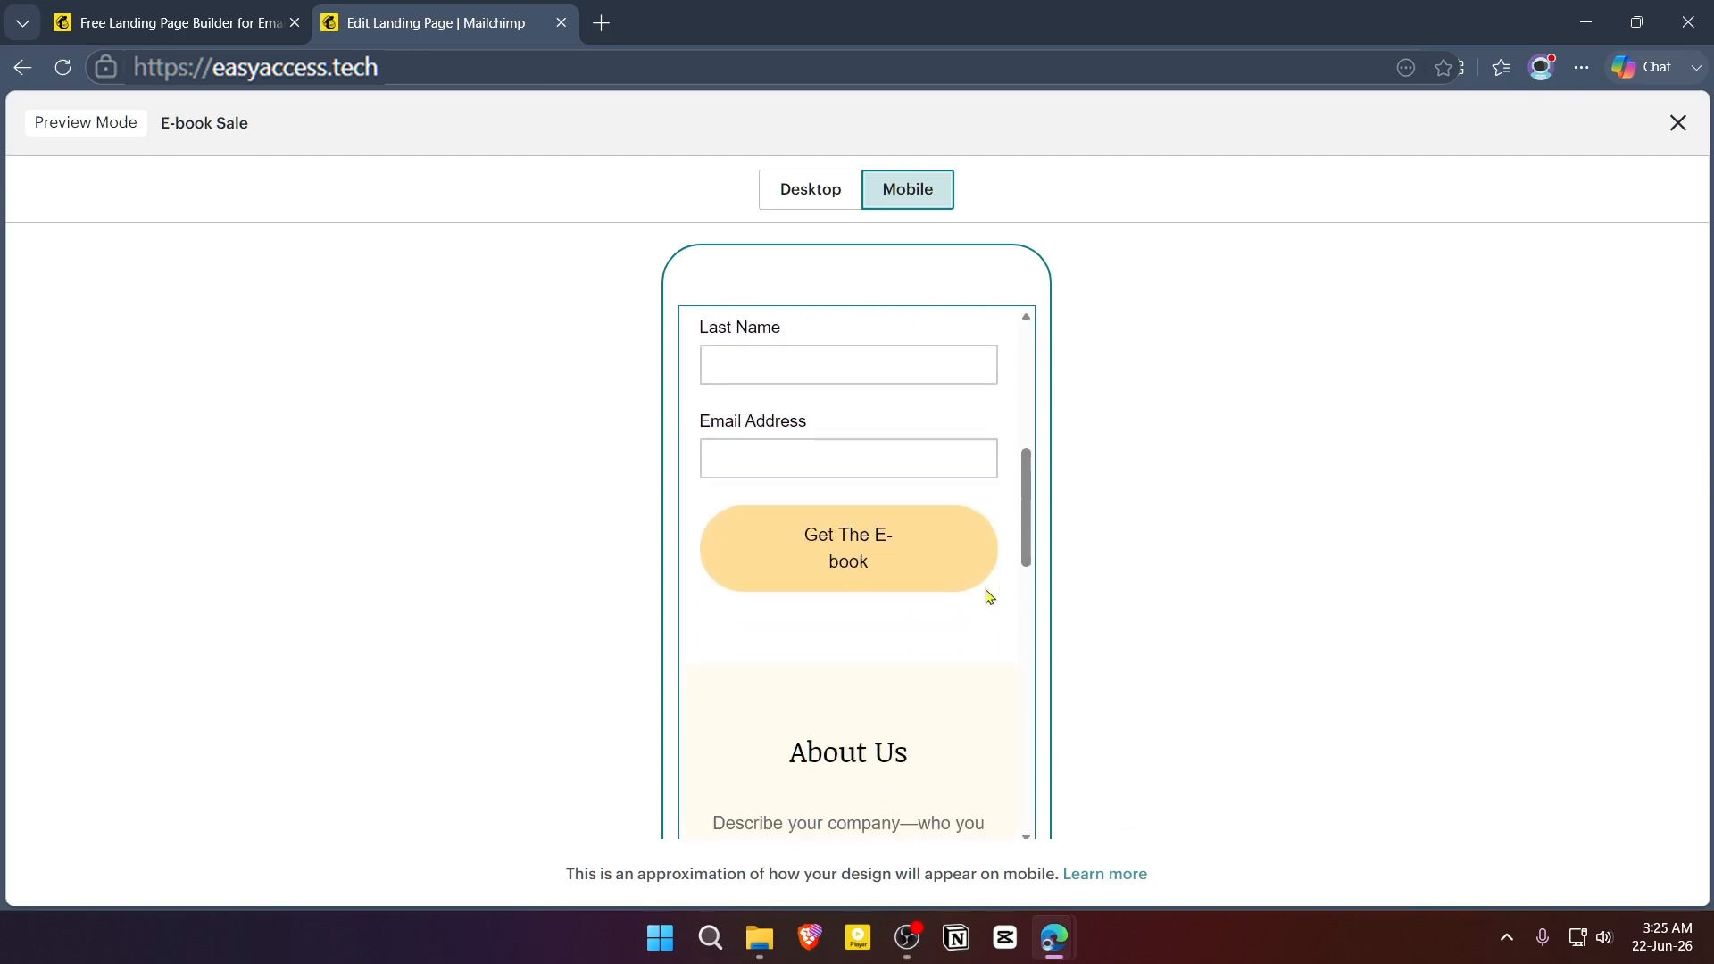
pyautogui.scroll(-1, 986, 500)
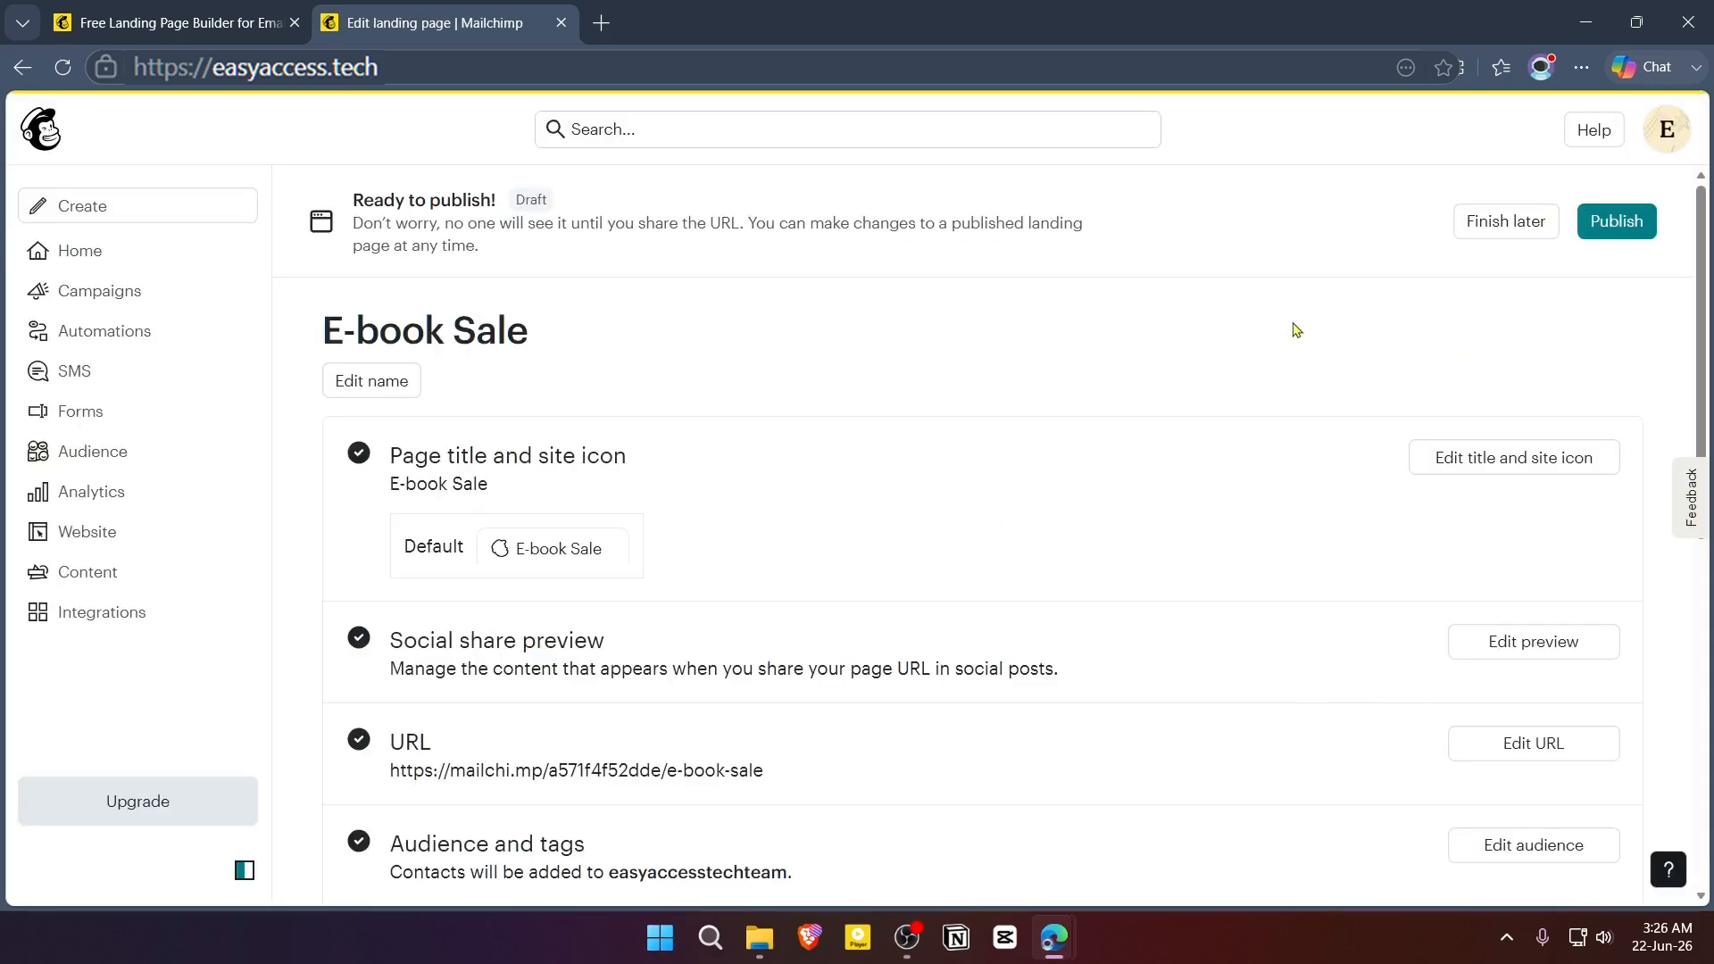
# - Review the publishing checklist and open the page title and site icon settings to examine the title and image upload options
pyautogui.scroll(-5, 1270, 444)
pyautogui.scroll(5, 1000, 468)
pyautogui.click(1469, 454)
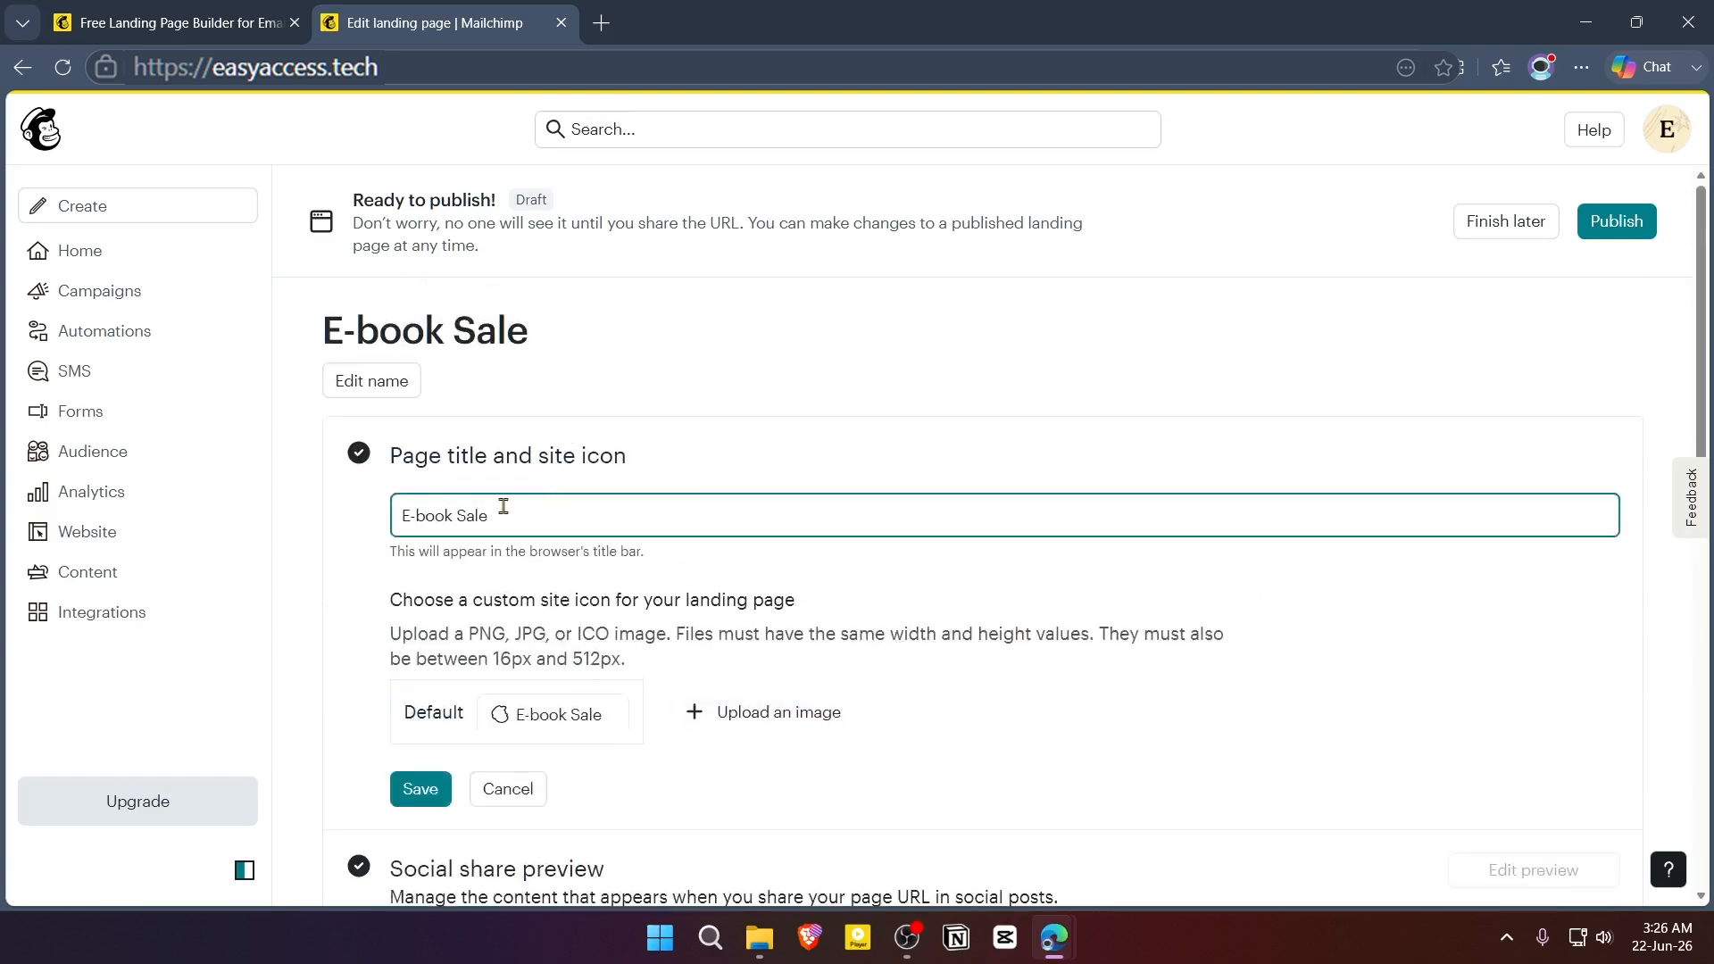
pyautogui.moveTo(501, 509); pyautogui.dragTo(362, 525)
pyautogui.scroll(-1, 791, 632)
pyautogui.click(790, 625)
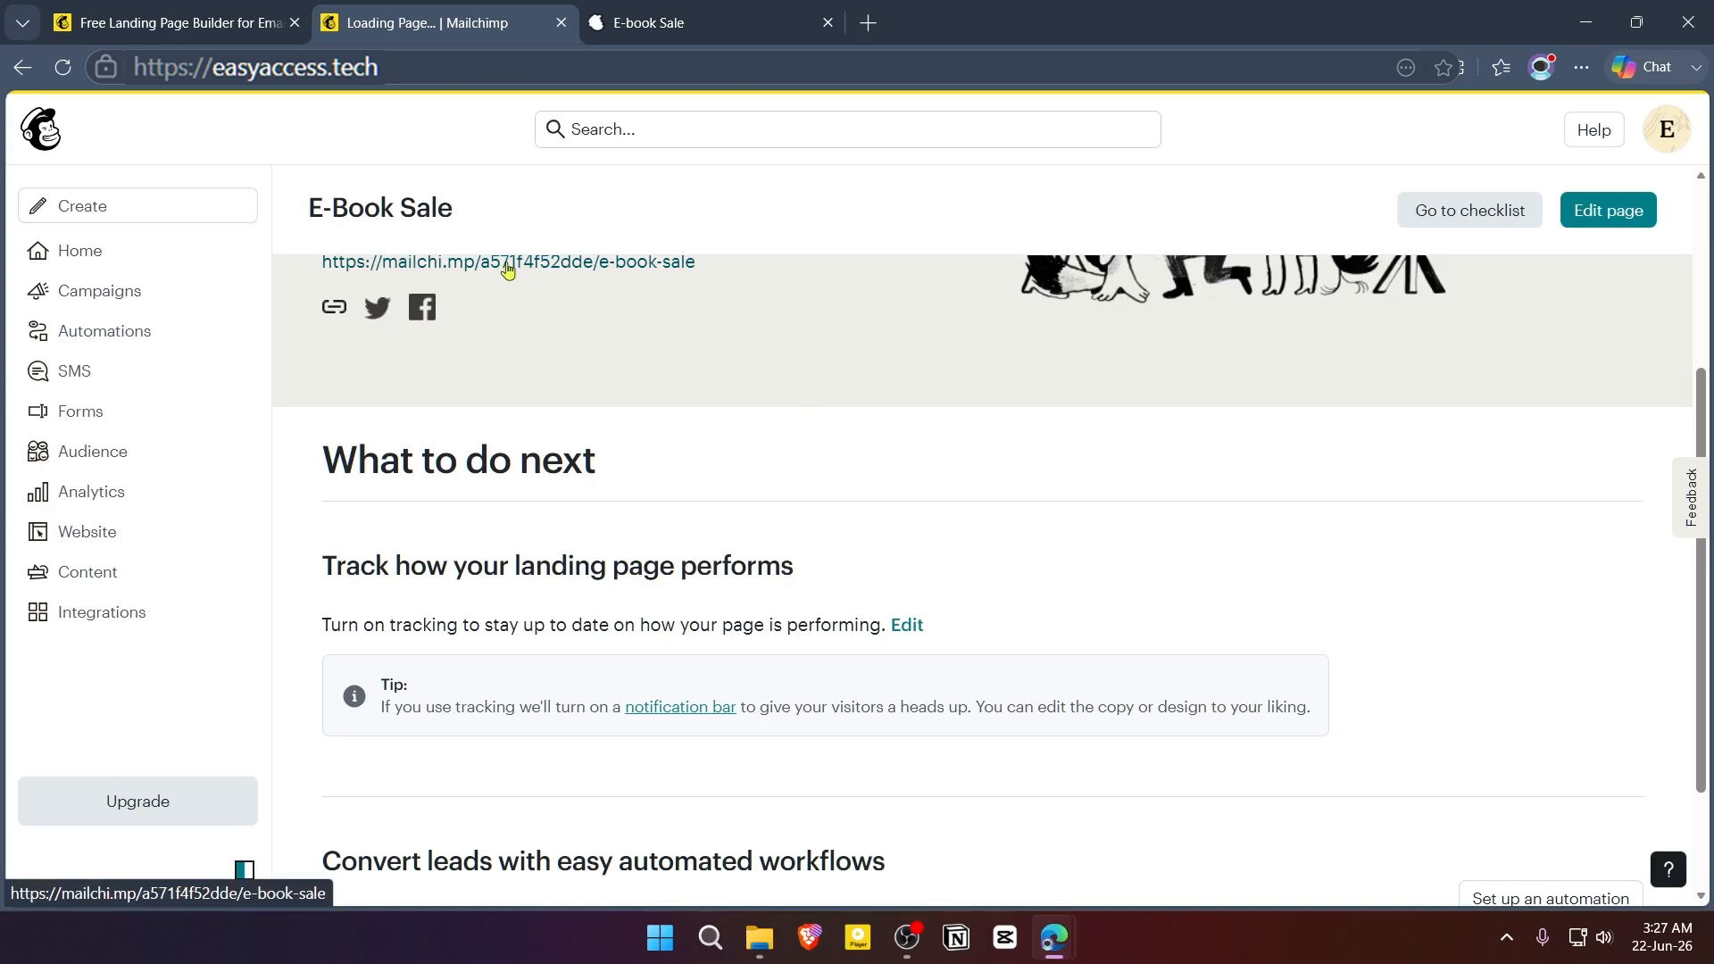
# - Open the published landing page from its URL and check the headline, signup form and About Us section
pyautogui.click(507, 270)
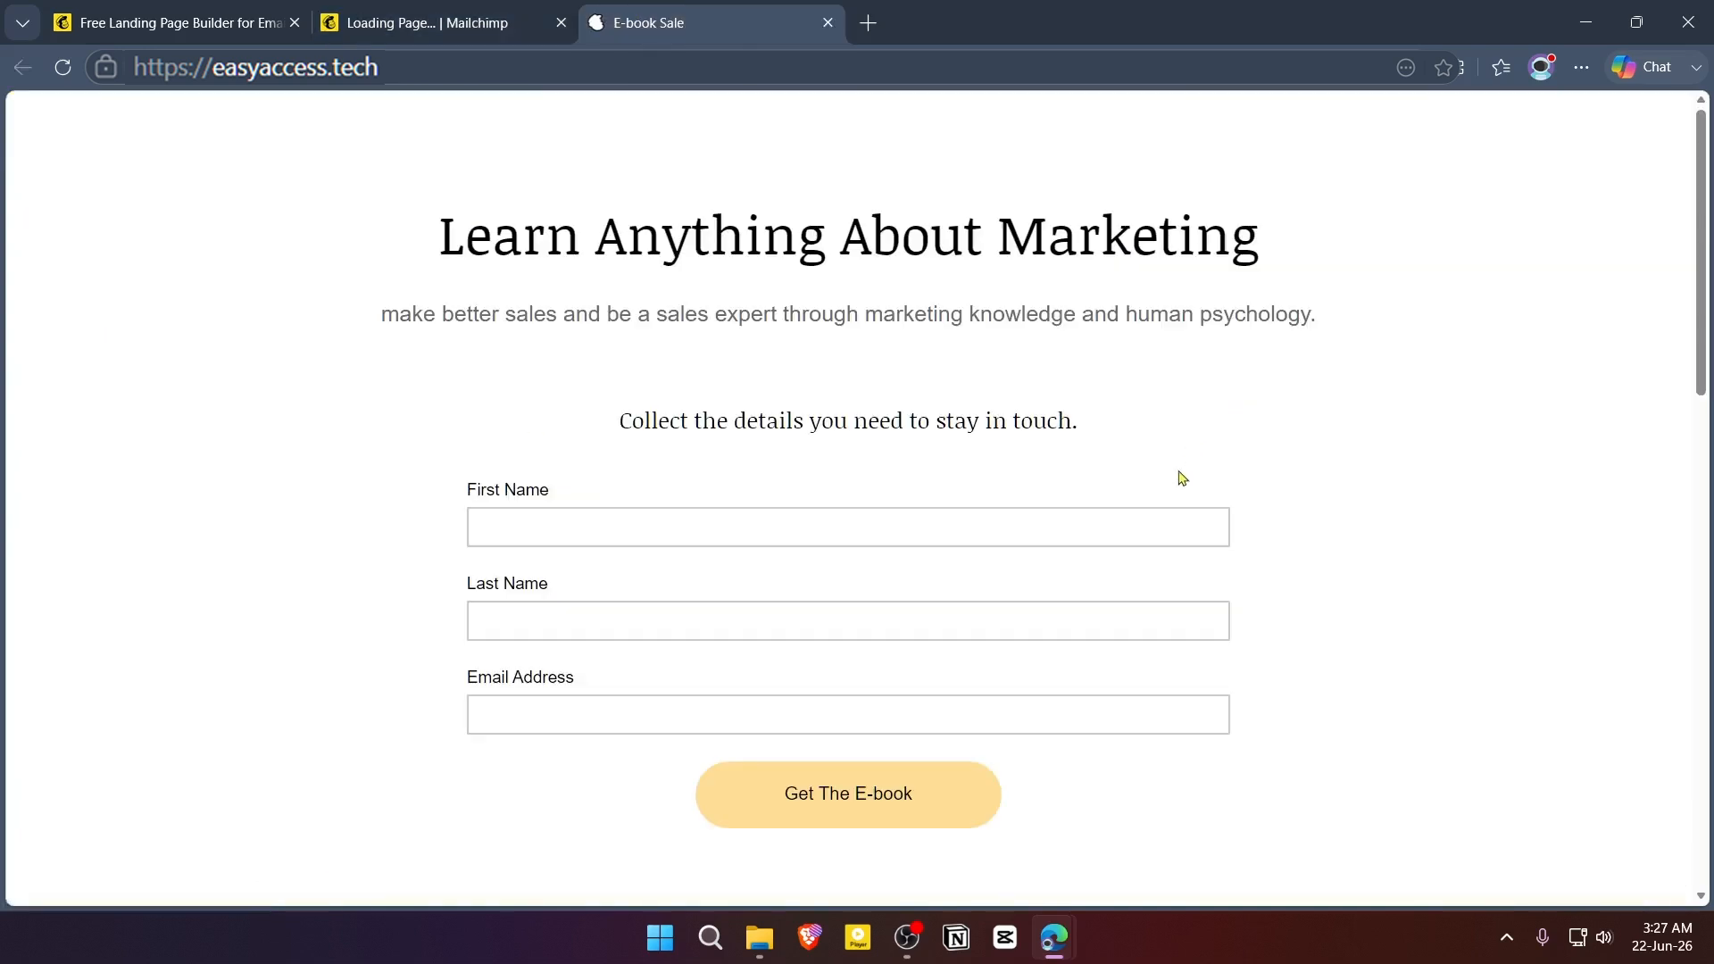
pyautogui.scroll(-2, 1179, 432)
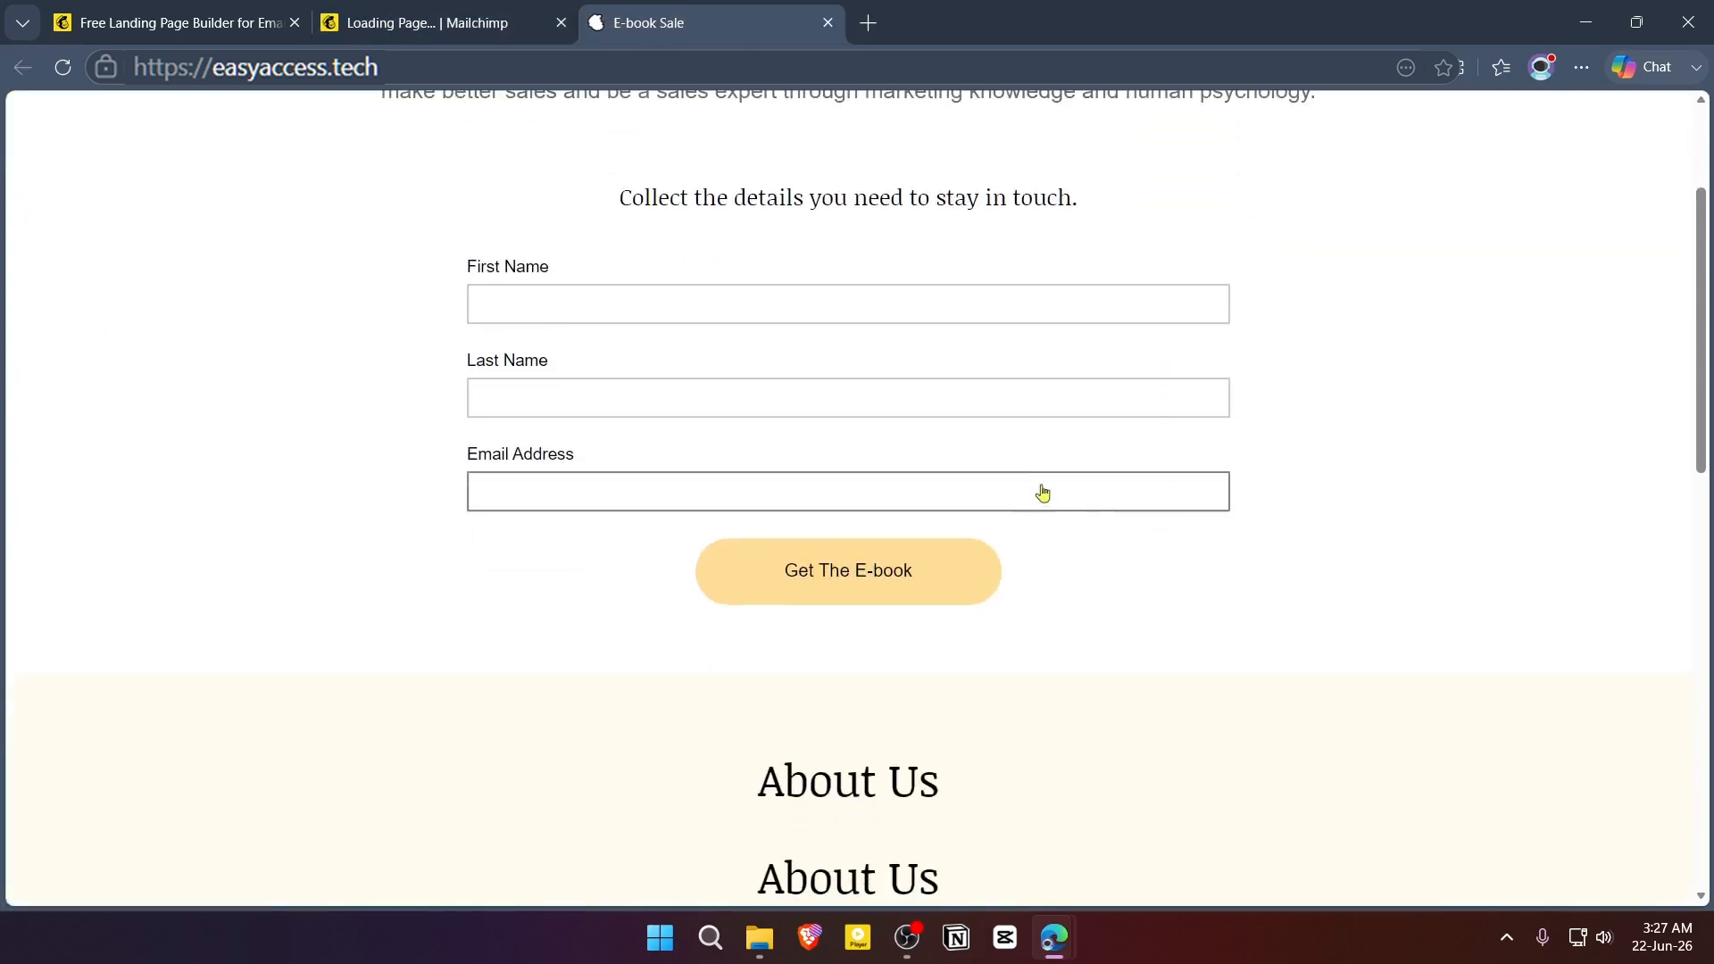
pyautogui.scroll(-2, 1098, 497)
pyautogui.scroll(2, 1100, 503)
# - Return to the Mailchimp tab, look at the "Welcome new contacts" automation flow map and exit it
pyautogui.hotkey('ctrl', 'shift', 'Tab')
pyautogui.click(116, 343)
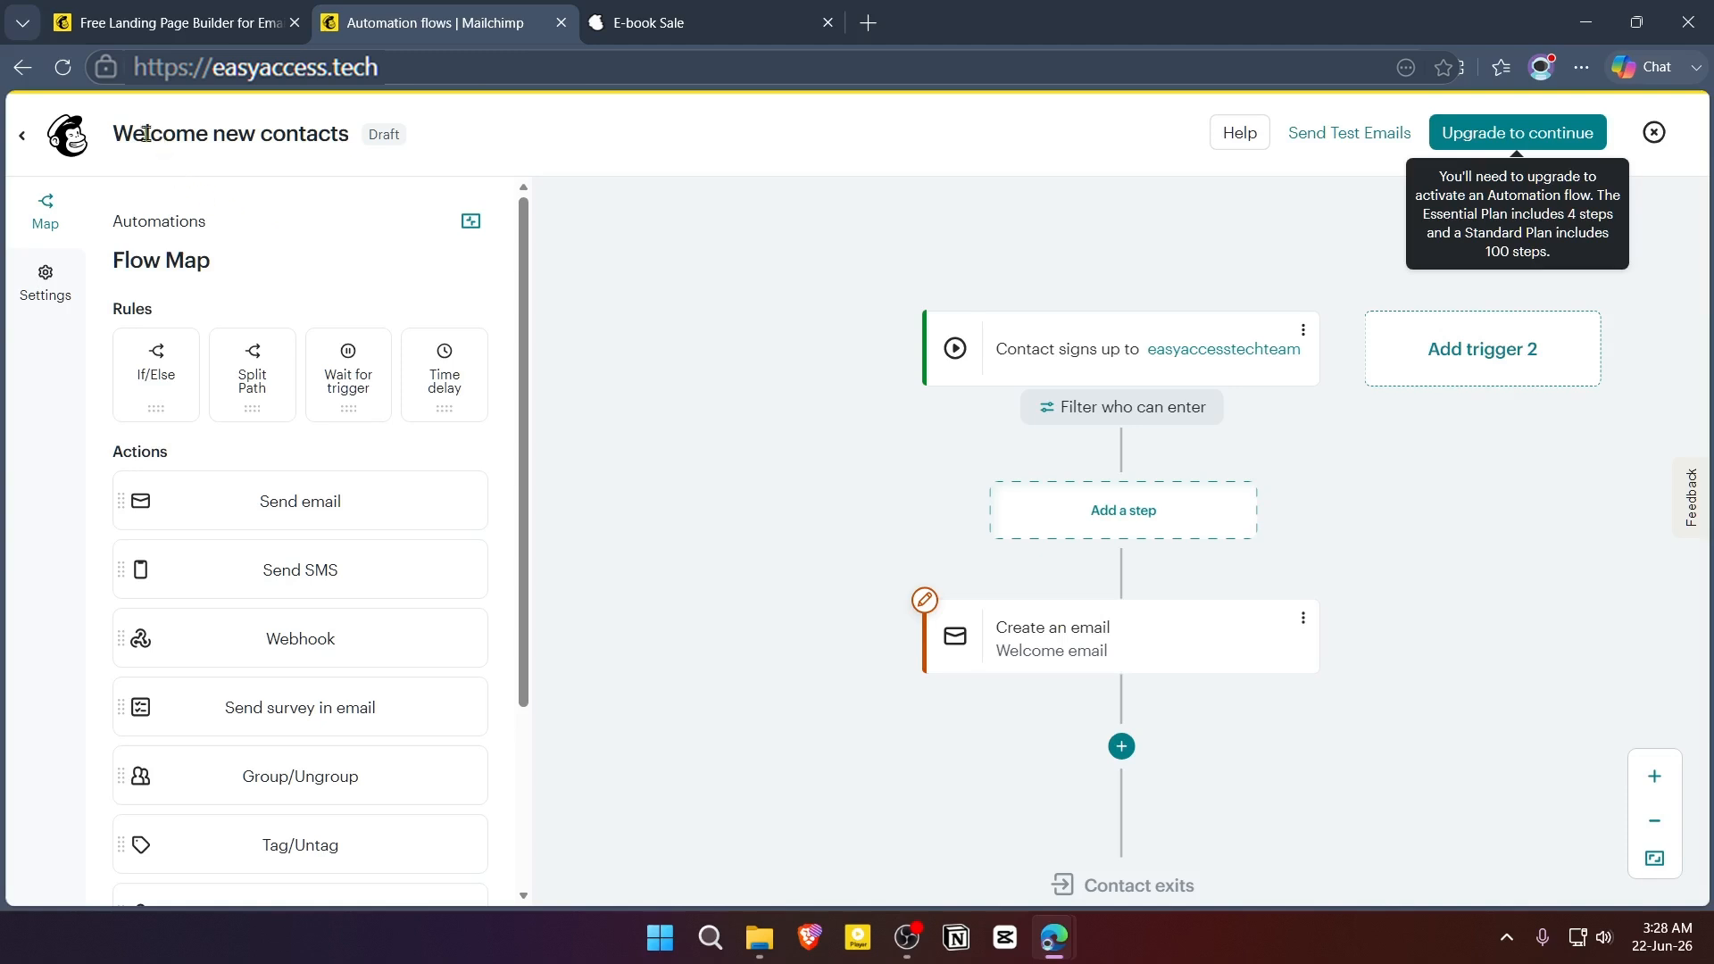
pyautogui.click(34, 139)
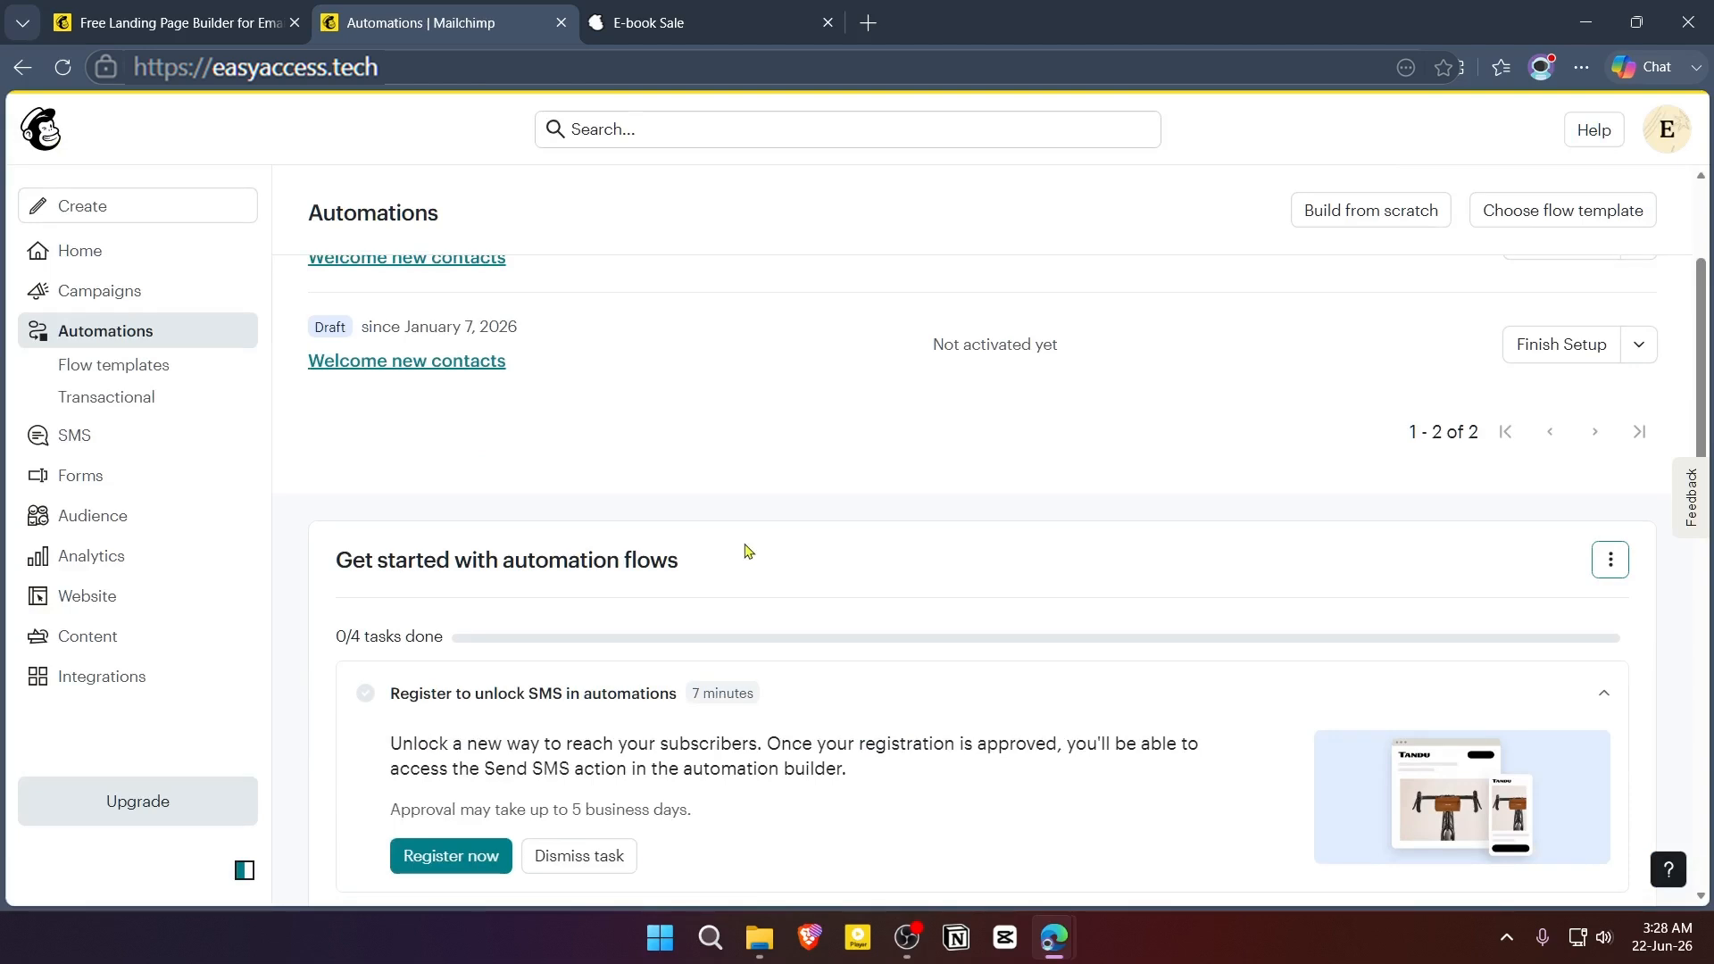
# - Look over the Automations overview, returning to it from the Segments page to examine the draft flows and getting-started tasks
pyautogui.scroll(-3, 773, 547)
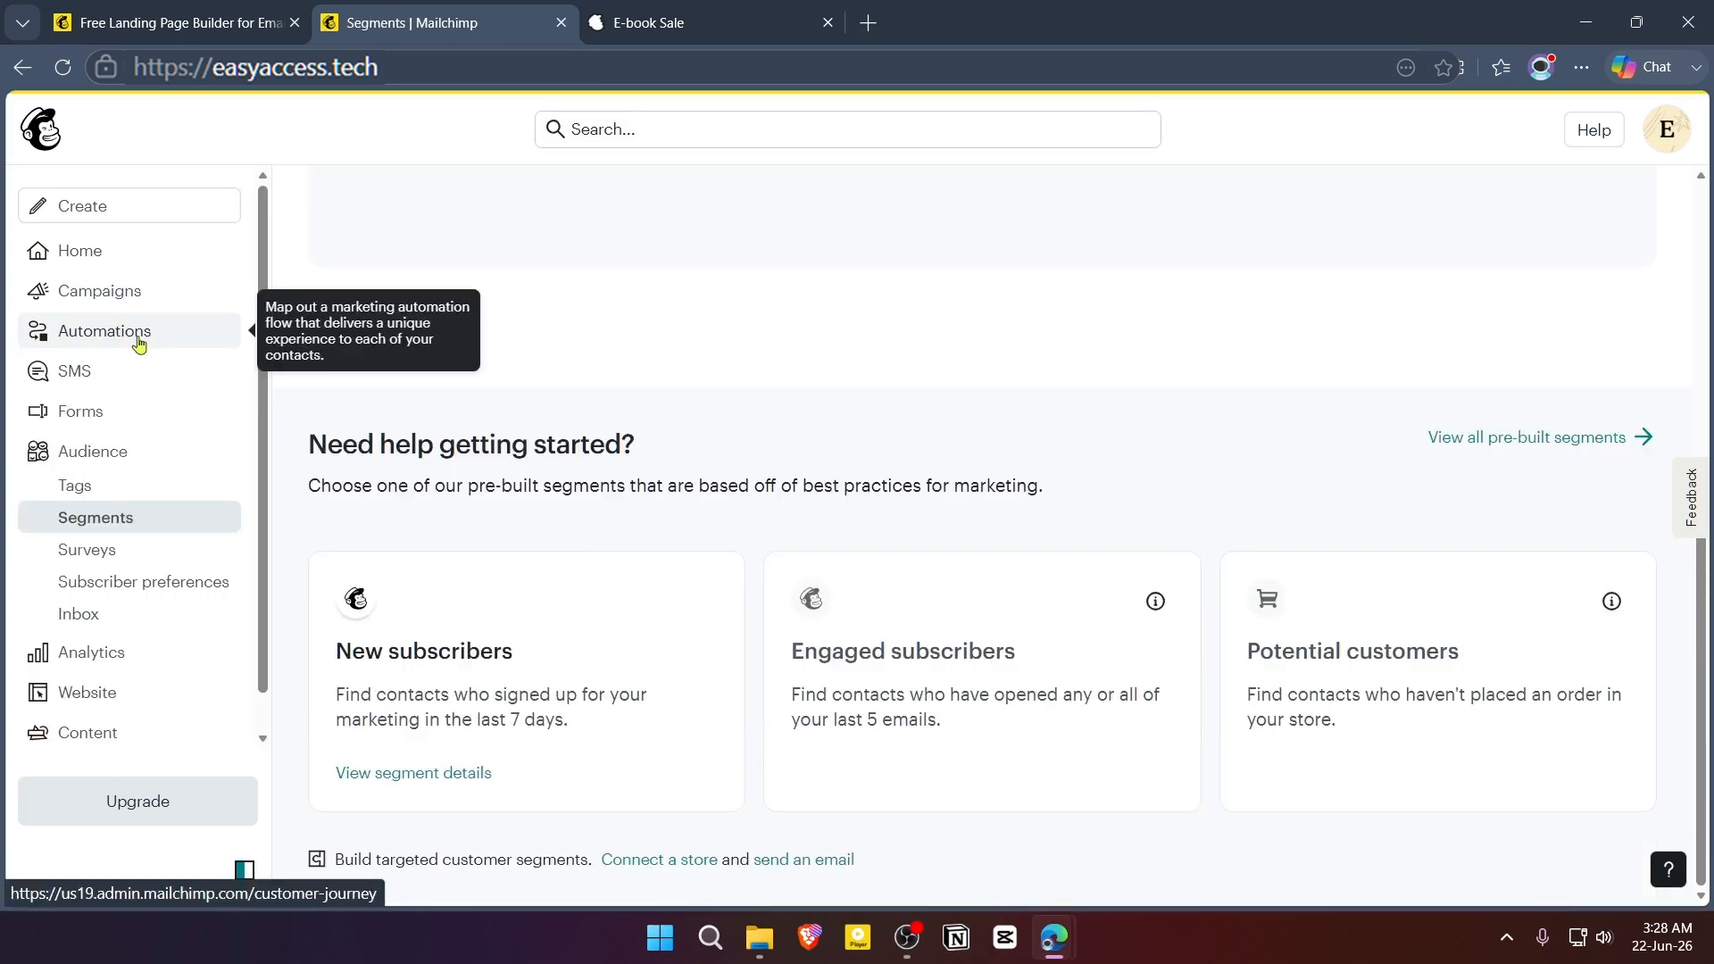
pyautogui.click(138, 344)
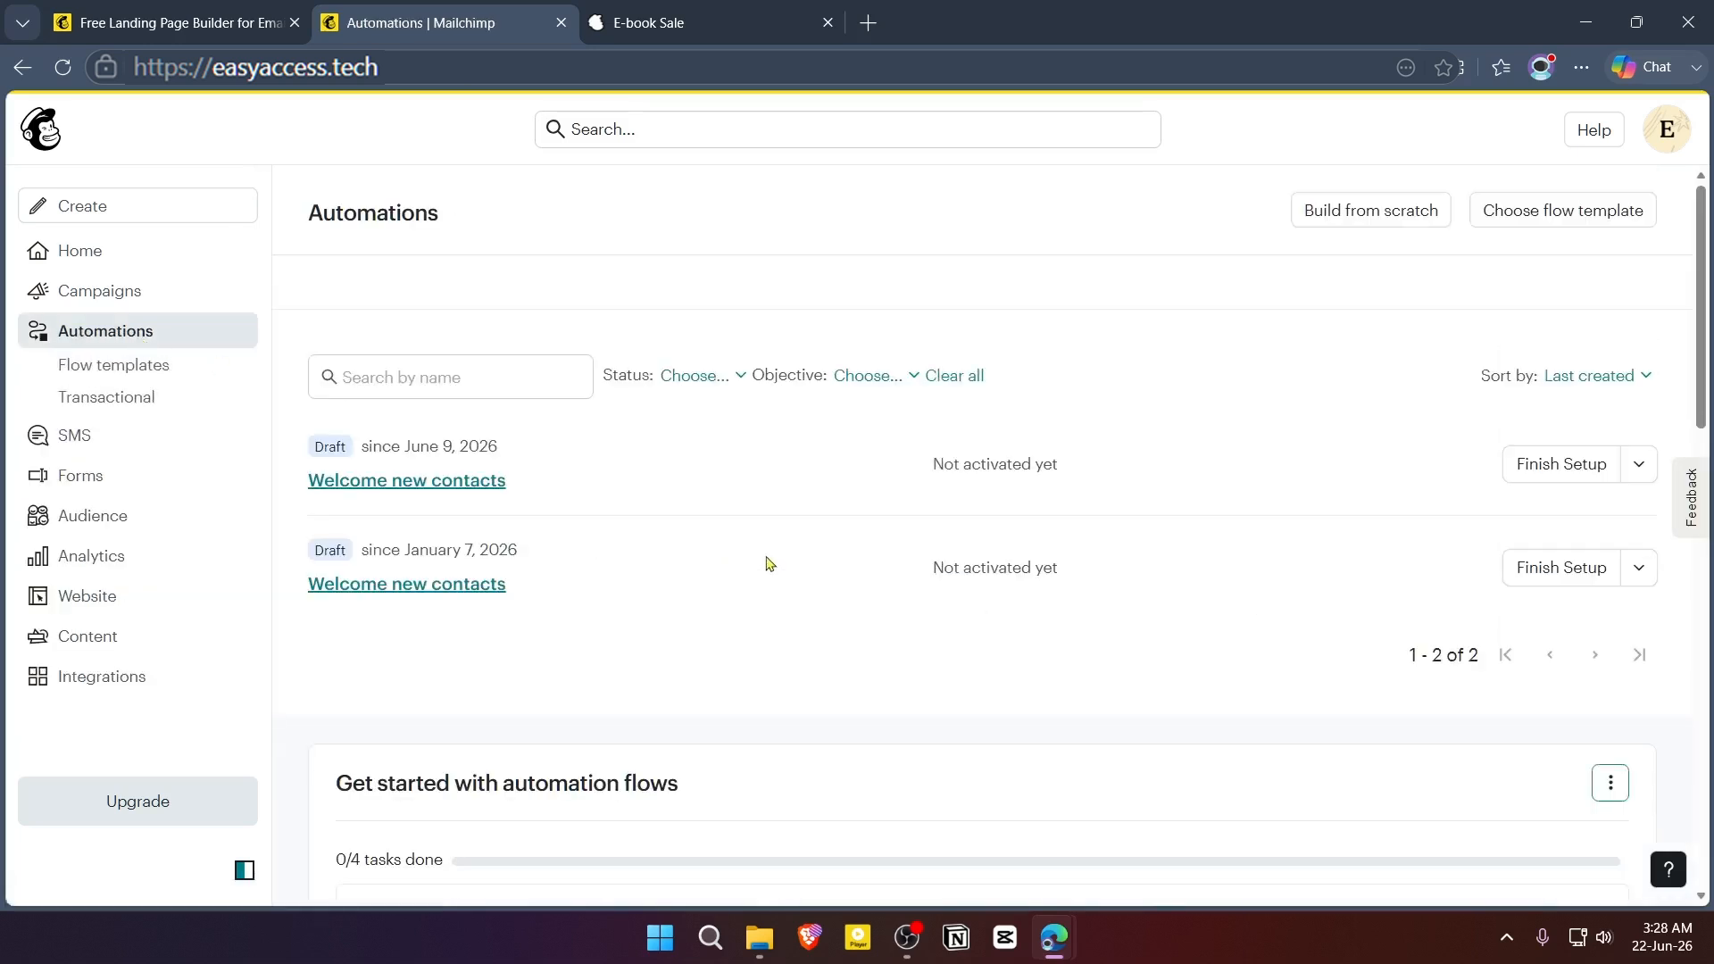
pyautogui.scroll(-2, 945, 589)
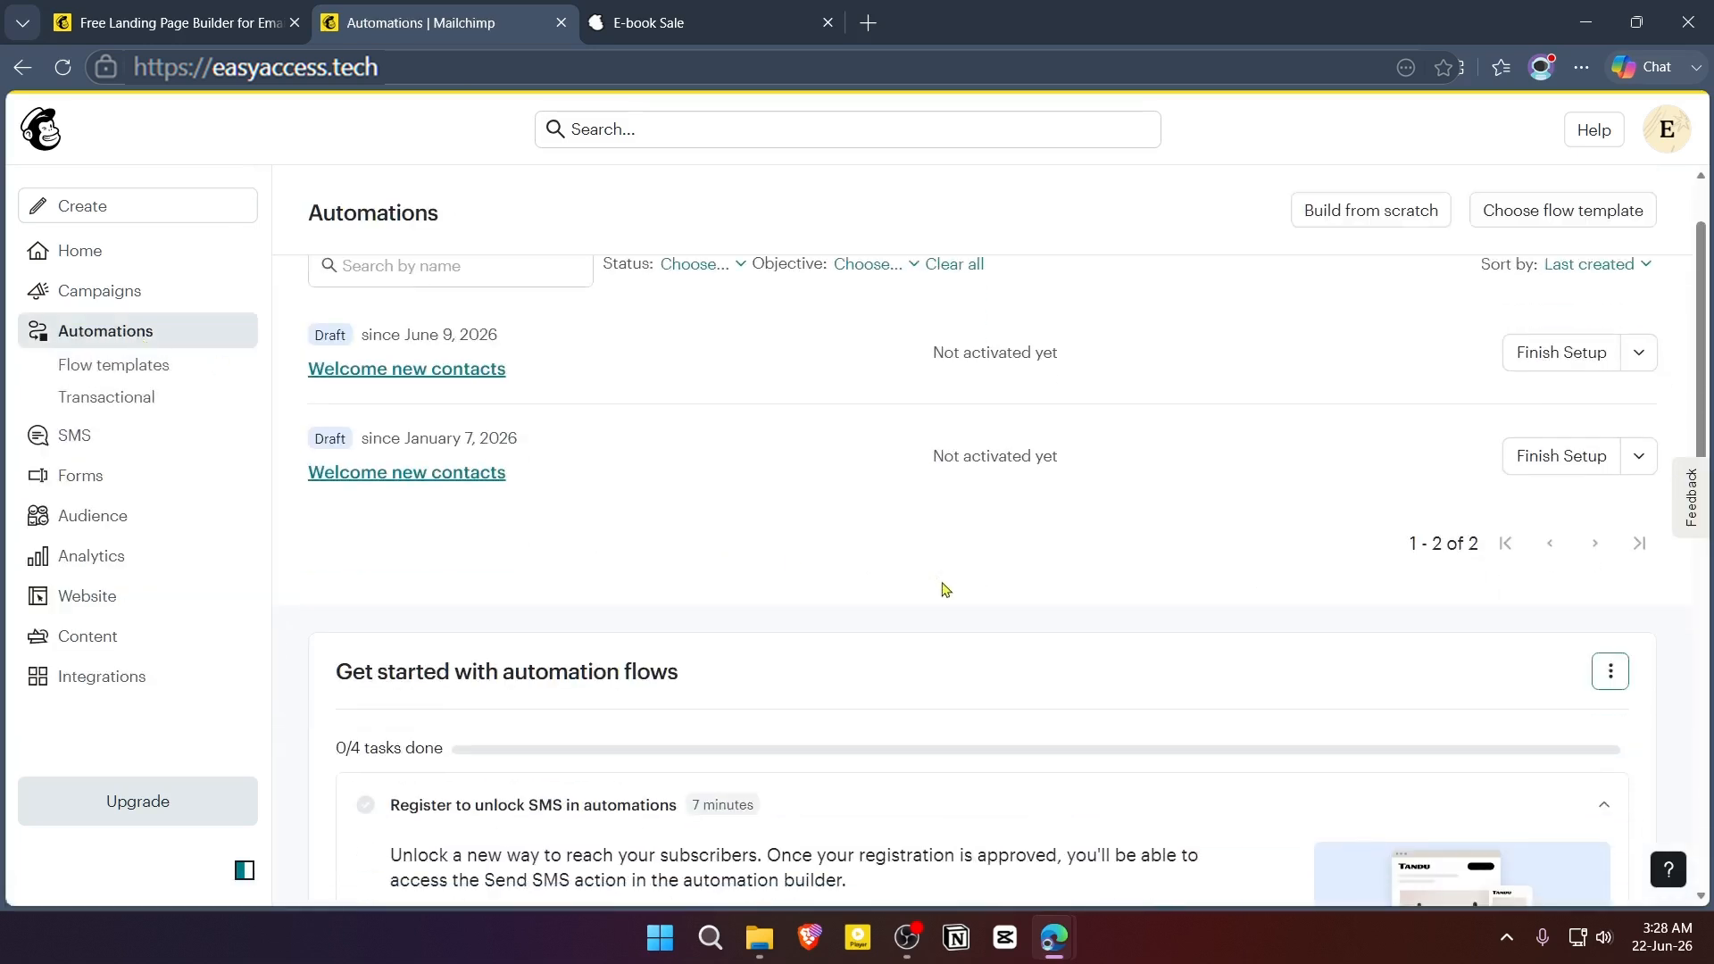